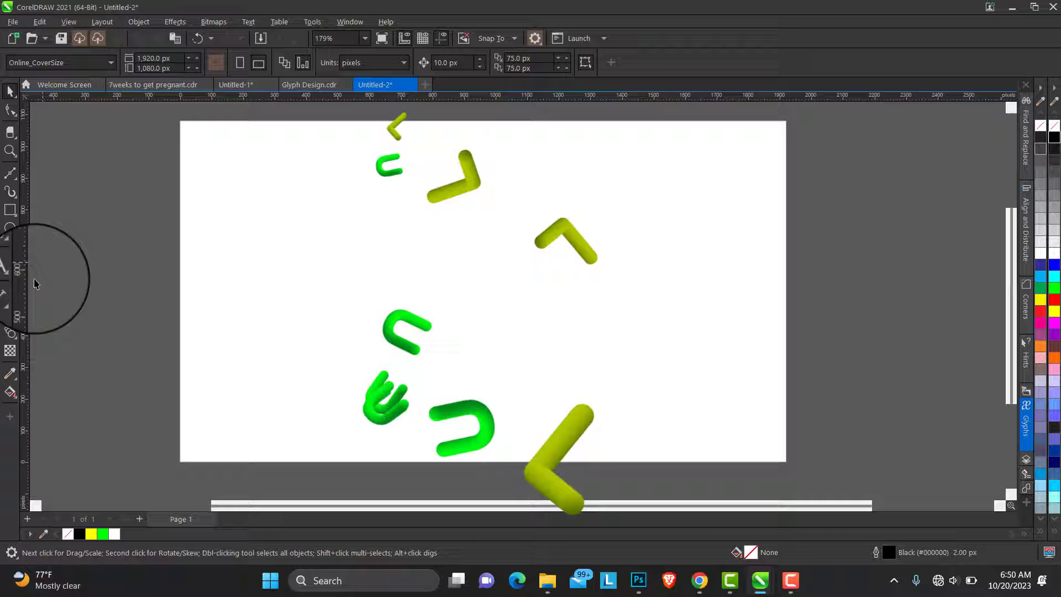
Step: Add artistic text reading BULE on the page and split it into two lines, BU and LE
{"action": "left_click", "coordinate": [10, 269]}
{"action": "left_click", "coordinate": [293, 270]}
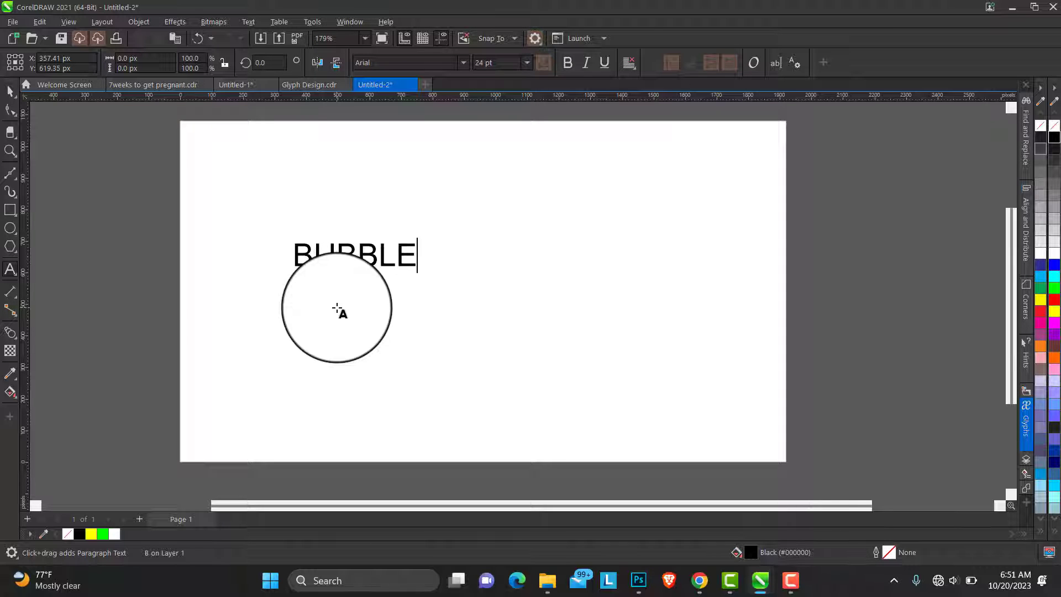
{"action": "left_click_drag", "start_coordinate": [337, 308], "coordinate": [433, 271]}
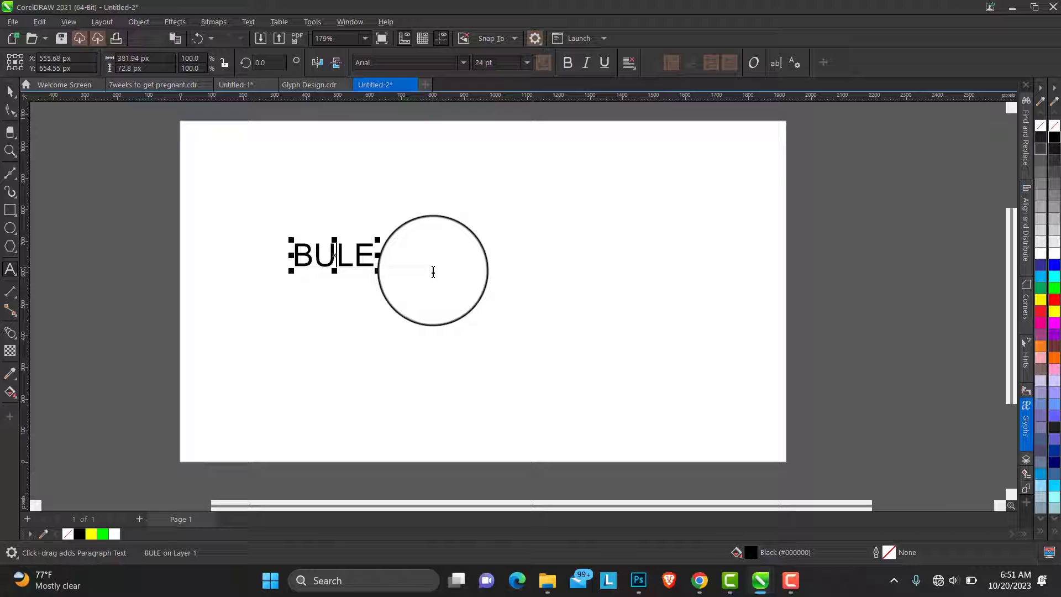
{"action": "left_click", "coordinate": [10, 91]}
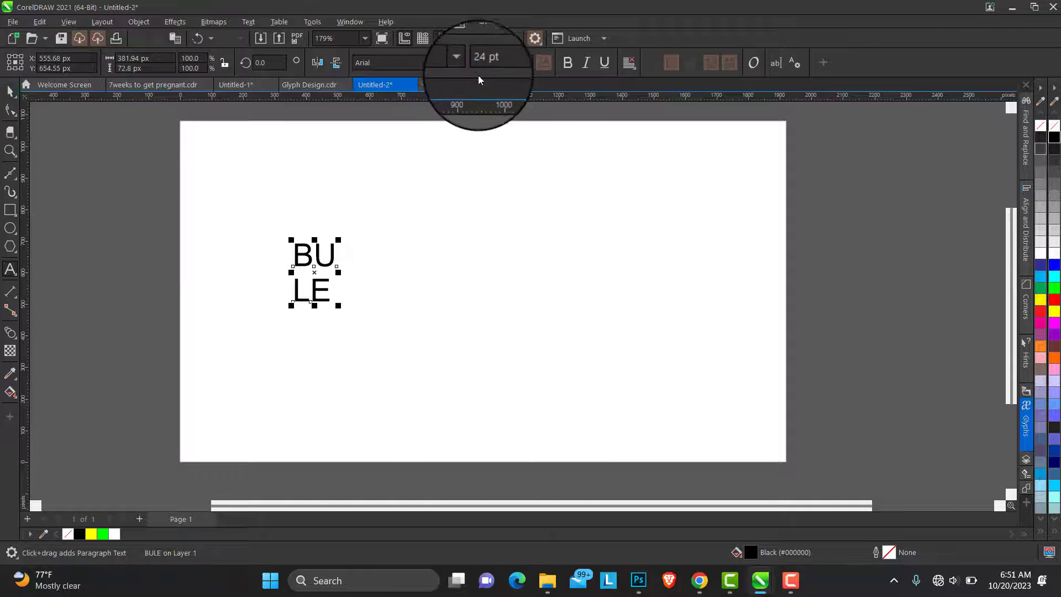
Step: Set the text in Helvetica CE, then enlarge it to about 52 pt near the middle of the page
{"action": "left_click", "coordinate": [462, 63]}
{"action": "left_click", "coordinate": [423, 105]}
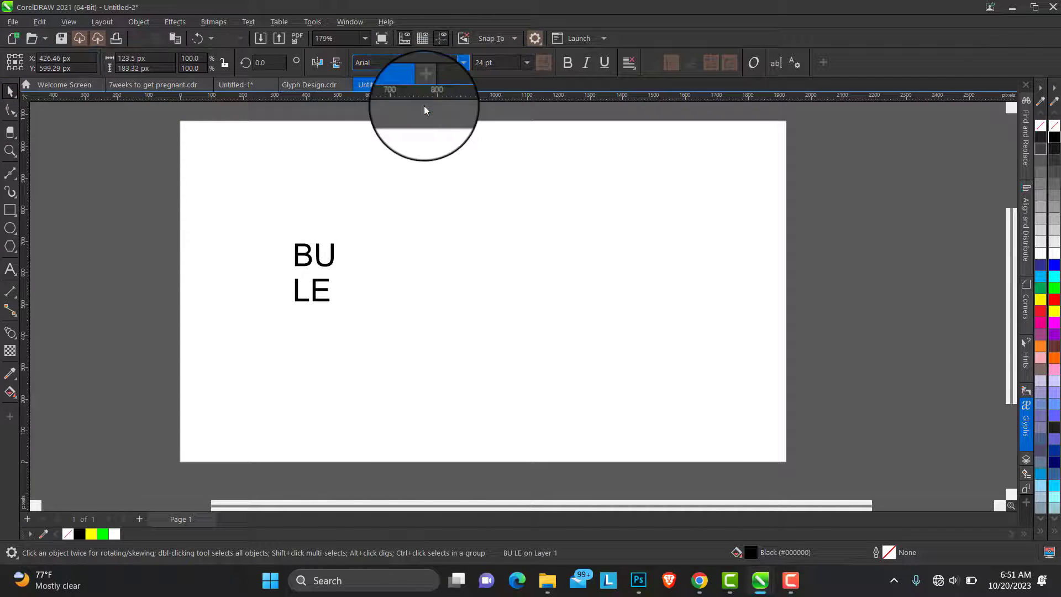
{"action": "left_click_drag", "start_coordinate": [337, 305], "coordinate": [467, 376]}
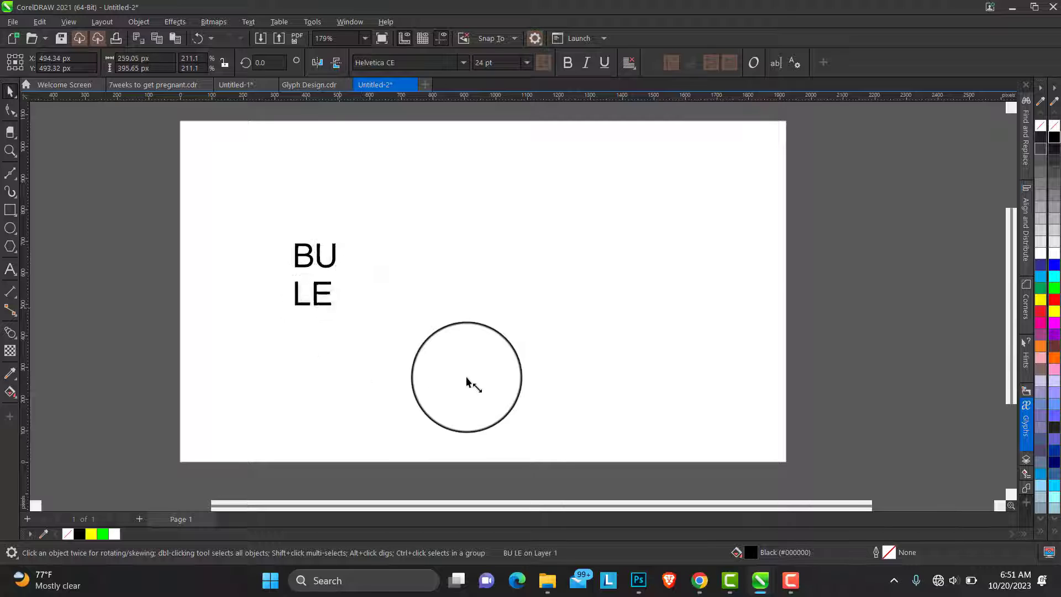
{"action": "left_click_drag", "start_coordinate": [338, 308], "coordinate": [459, 277]}
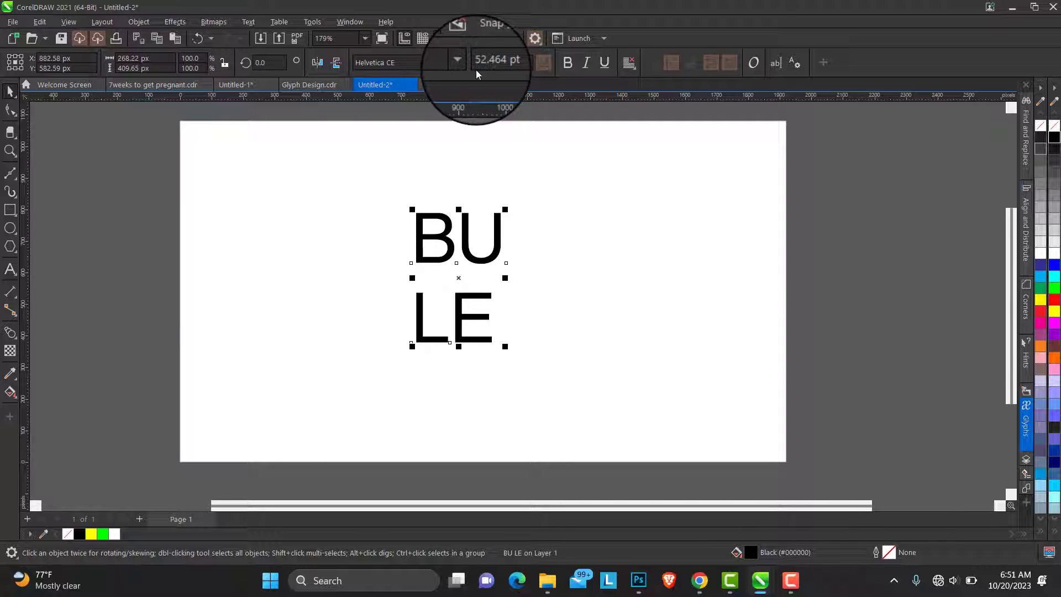
Step: Change the font of the BU LE text to Helvetica-Black-SemiBold
{"action": "left_click", "coordinate": [463, 63]}
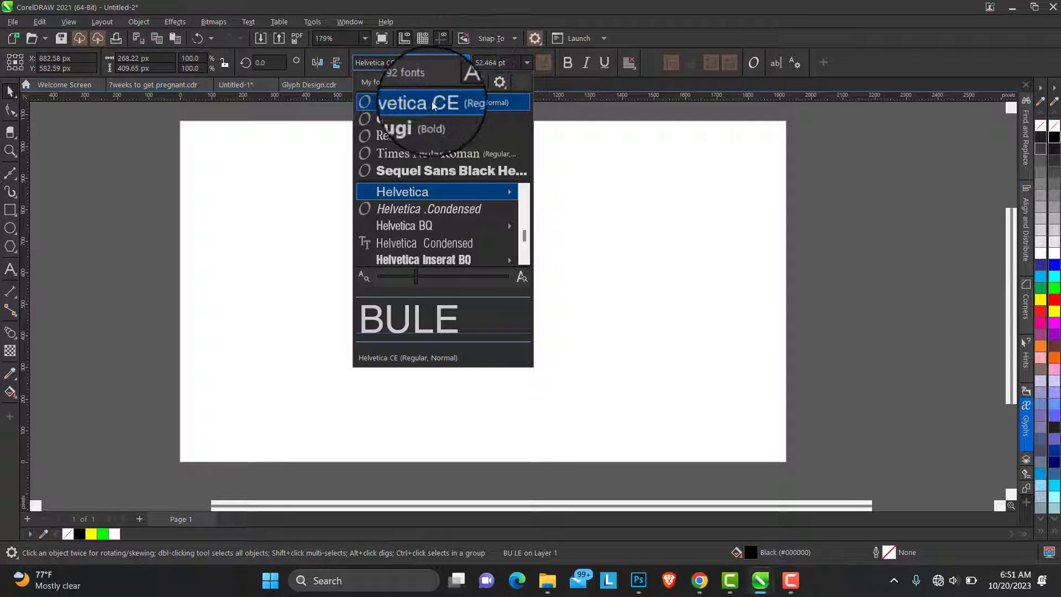
{"action": "left_click", "coordinate": [430, 105]}
{"action": "left_click", "coordinate": [463, 63]}
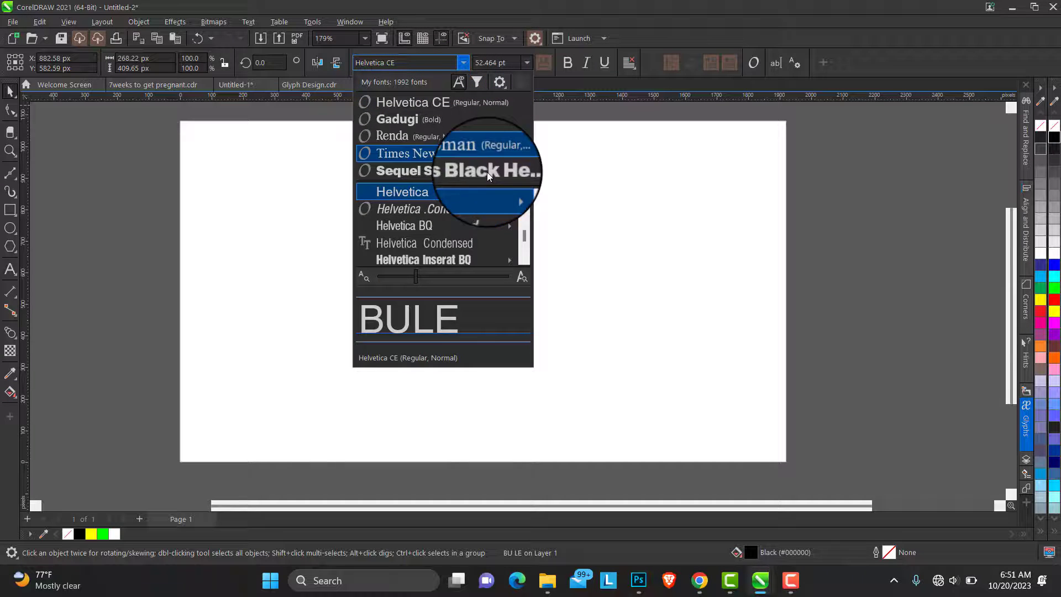
{"action": "mouse_move", "coordinate": [493, 191]}
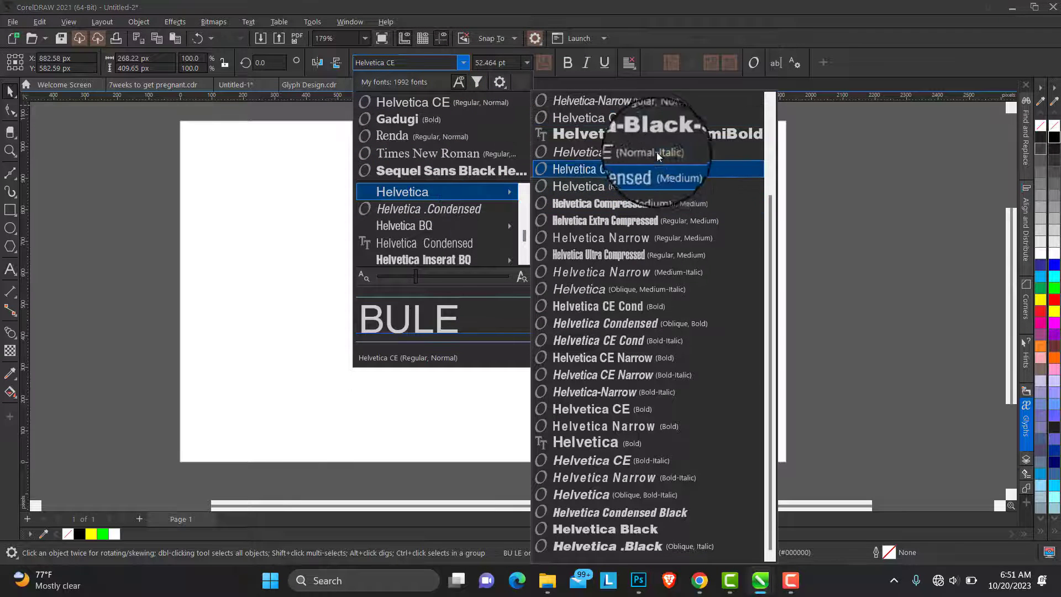
{"action": "left_click", "coordinate": [649, 136]}
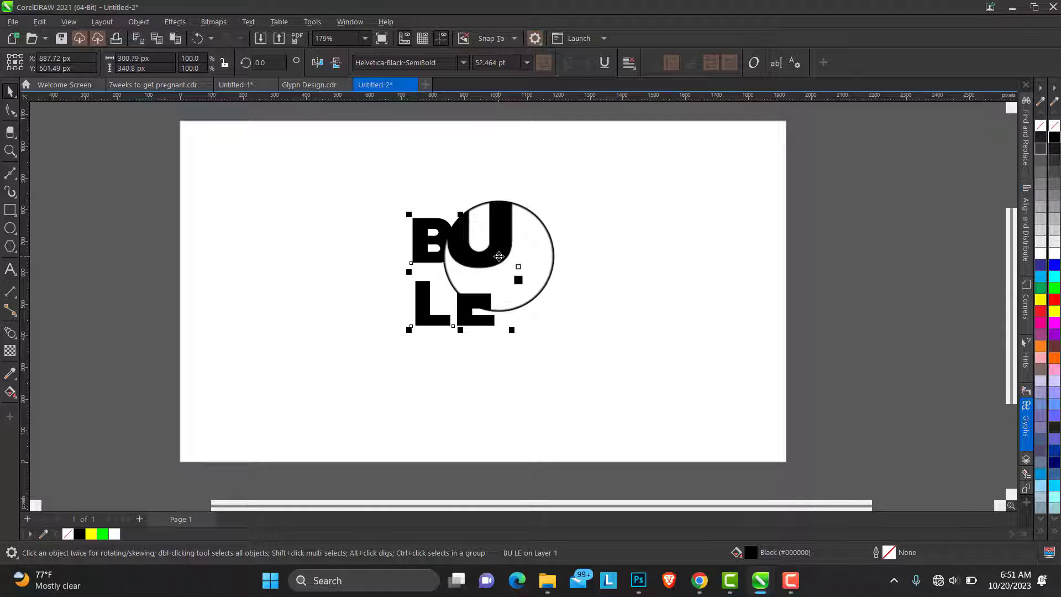
{"action": "right_click", "coordinate": [483, 255]}
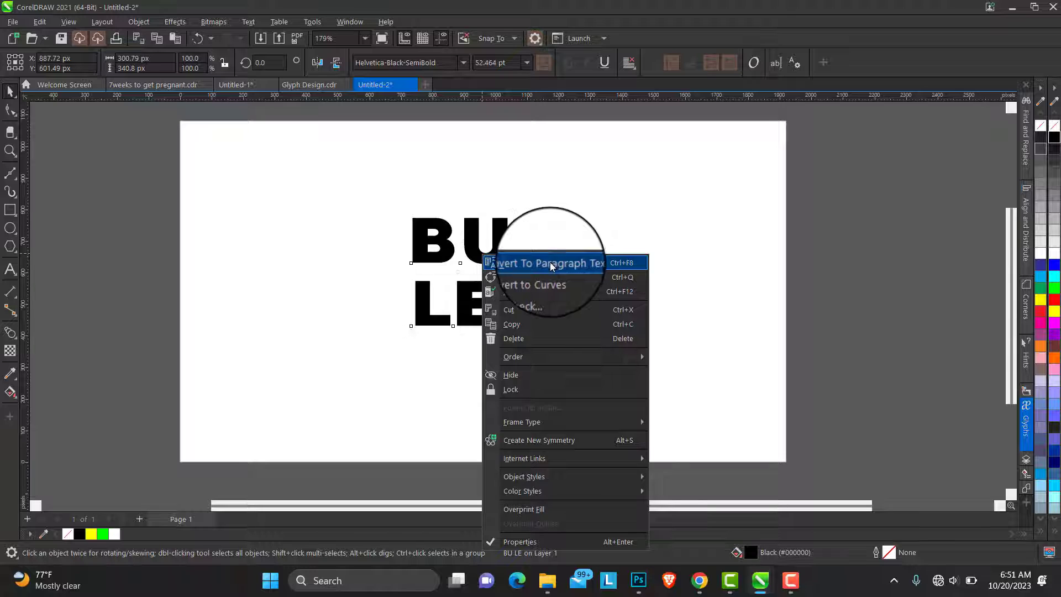
{"action": "left_click", "coordinate": [551, 262]}
{"action": "key", "text": "ctrl+z"}
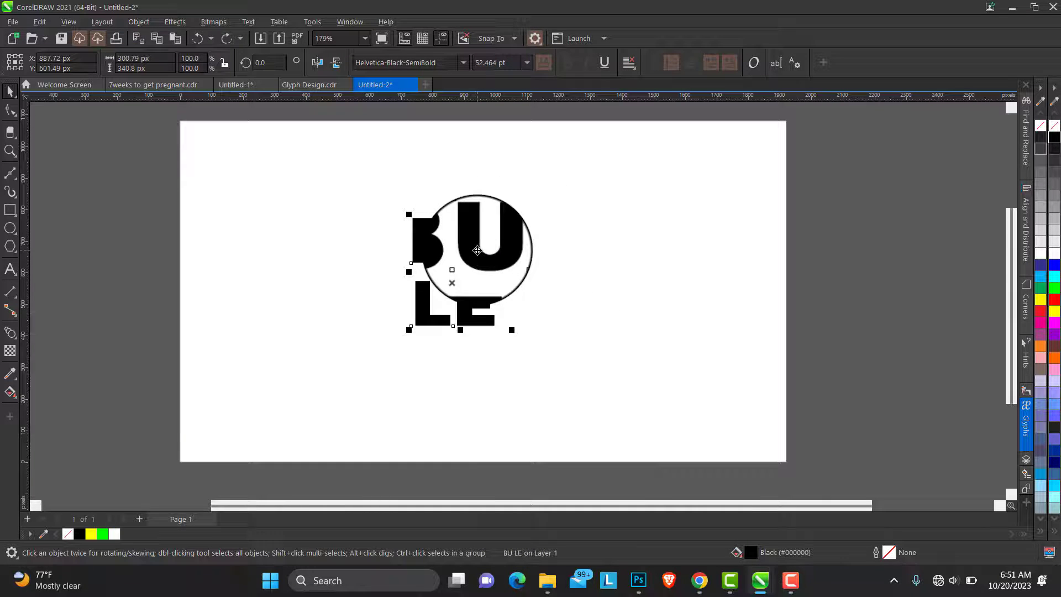
{"action": "right_click", "coordinate": [479, 253]}
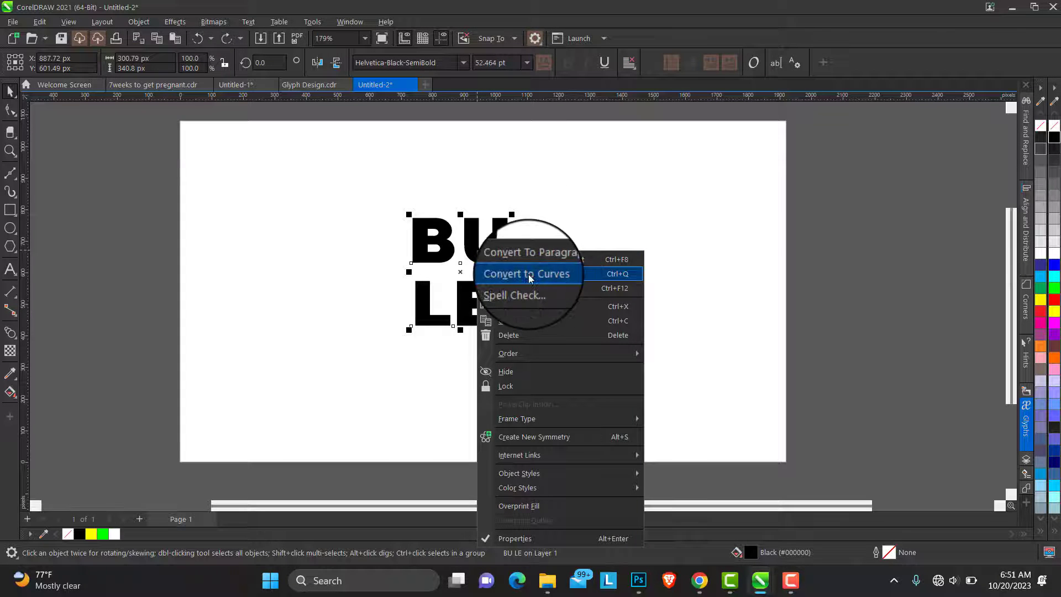
{"action": "left_click", "coordinate": [538, 232]}
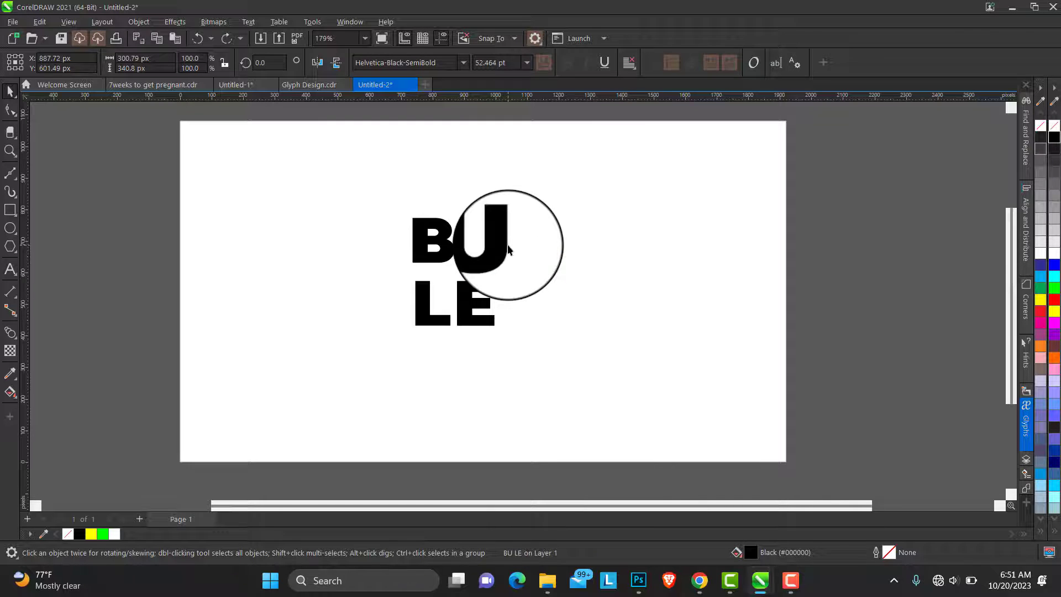
Step: Break the two-line text apart into separate BU and LE lines
{"action": "left_click", "coordinate": [506, 245]}
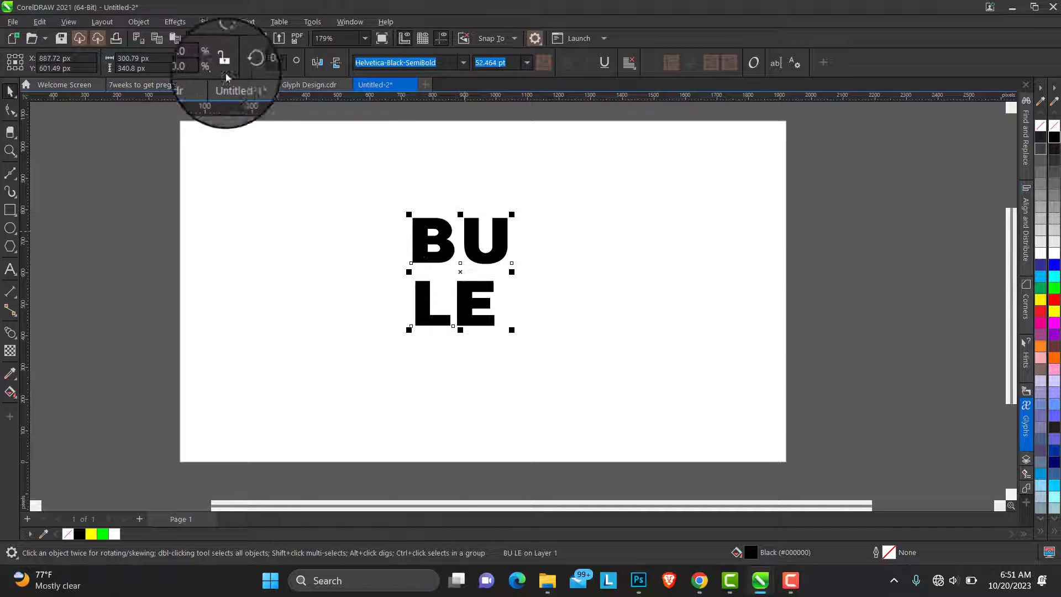
{"action": "left_click", "coordinate": [149, 23]}
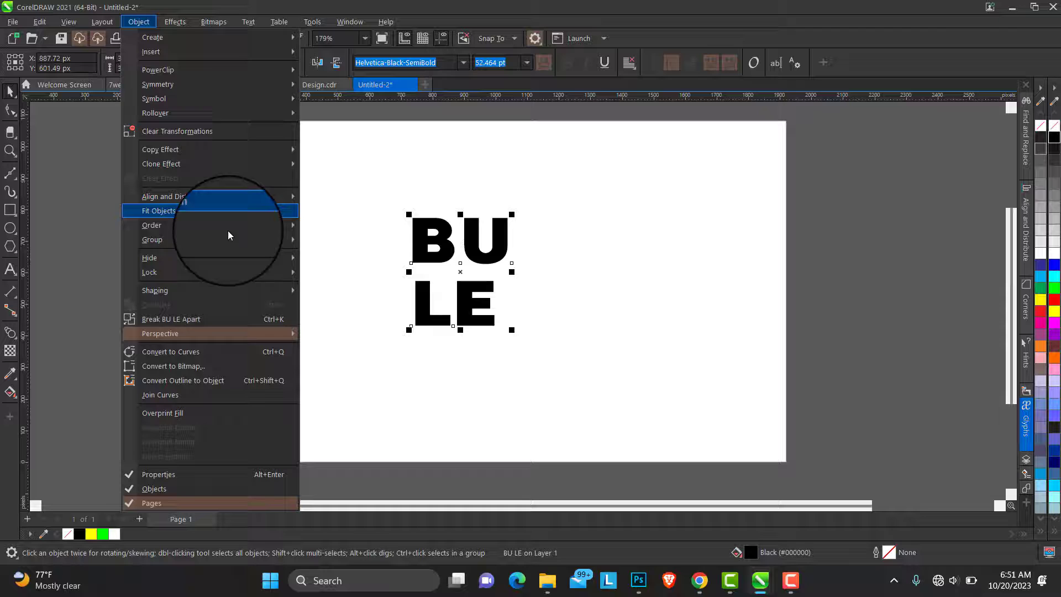
{"action": "left_click", "coordinate": [199, 318]}
{"action": "left_click", "coordinate": [408, 226]}
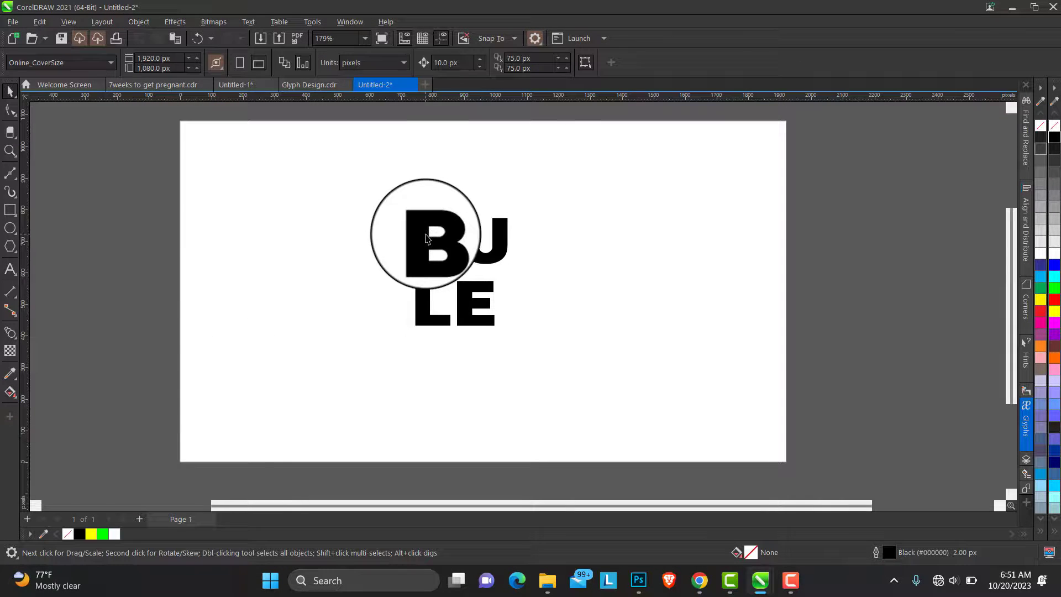
Step: Break the BU and LE lines apart into the individual letters B, U, L and E
{"action": "left_click", "coordinate": [437, 236]}
{"action": "left_click", "coordinate": [139, 22]}
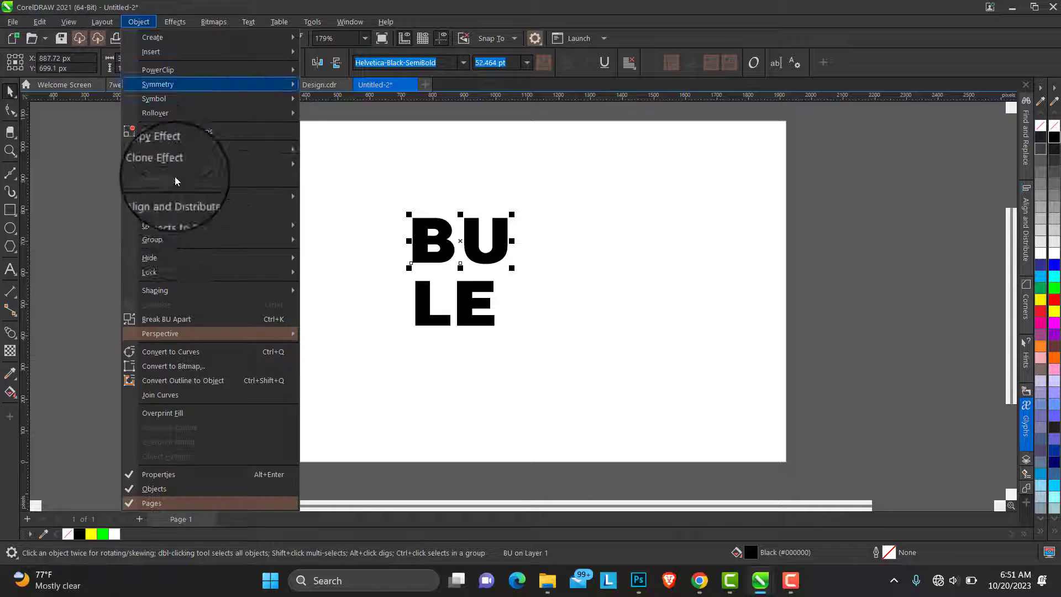
{"action": "left_click", "coordinate": [190, 320]}
{"action": "left_click", "coordinate": [423, 302]}
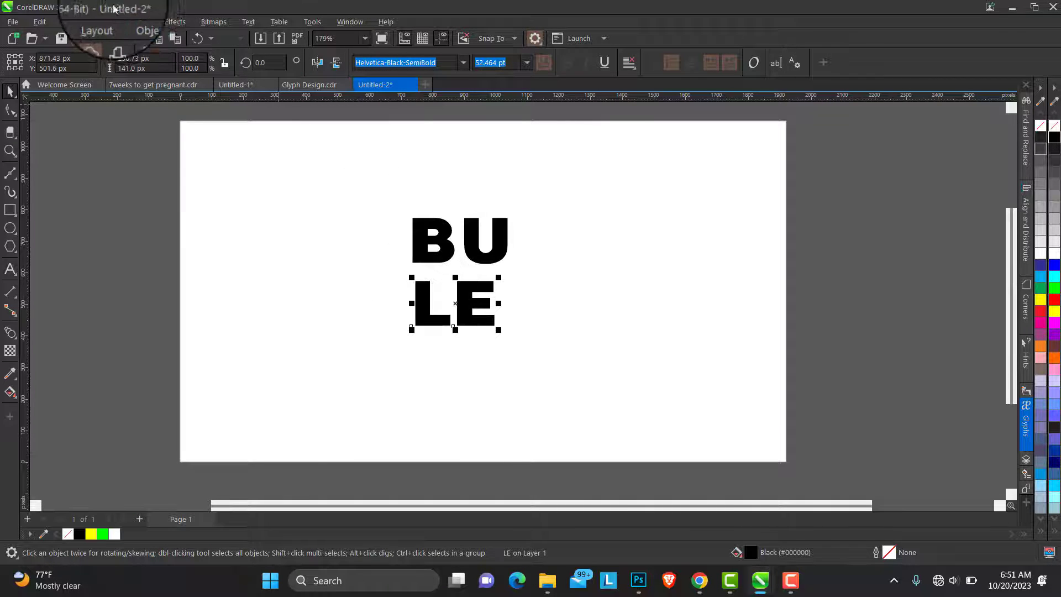
{"action": "left_click", "coordinate": [138, 22]}
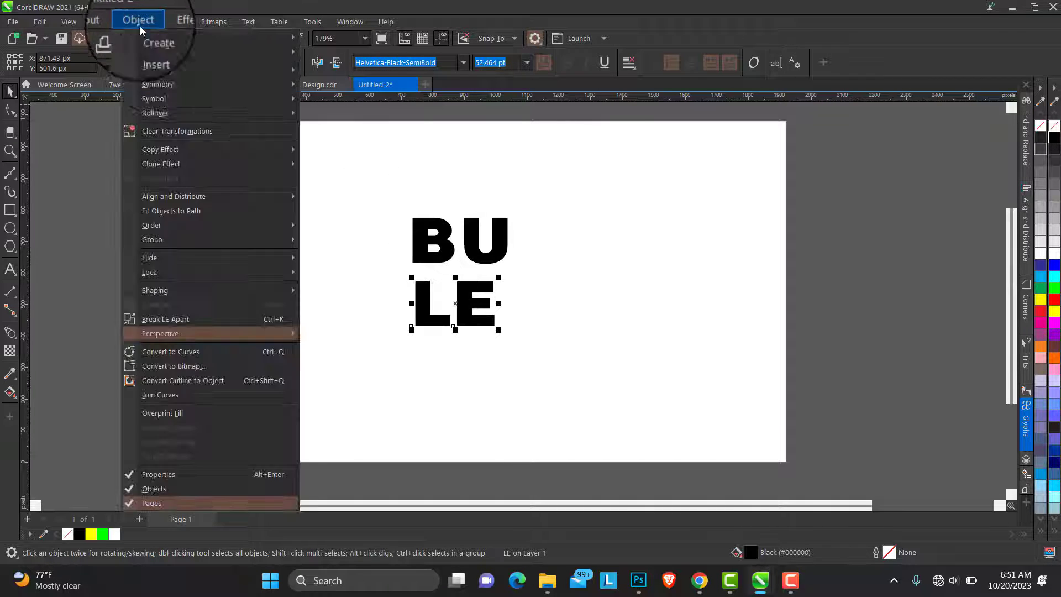
{"action": "left_click", "coordinate": [185, 320]}
Step: Enlarge all four letters together to about 101 pt and keep them near the middle of the page
{"action": "left_click_drag", "start_coordinate": [367, 195], "coordinate": [642, 405]}
{"action": "left_click_drag", "start_coordinate": [528, 350], "coordinate": [532, 313]}
{"action": "left_click", "coordinate": [665, 274]}
{"action": "left_click", "coordinate": [524, 313]}
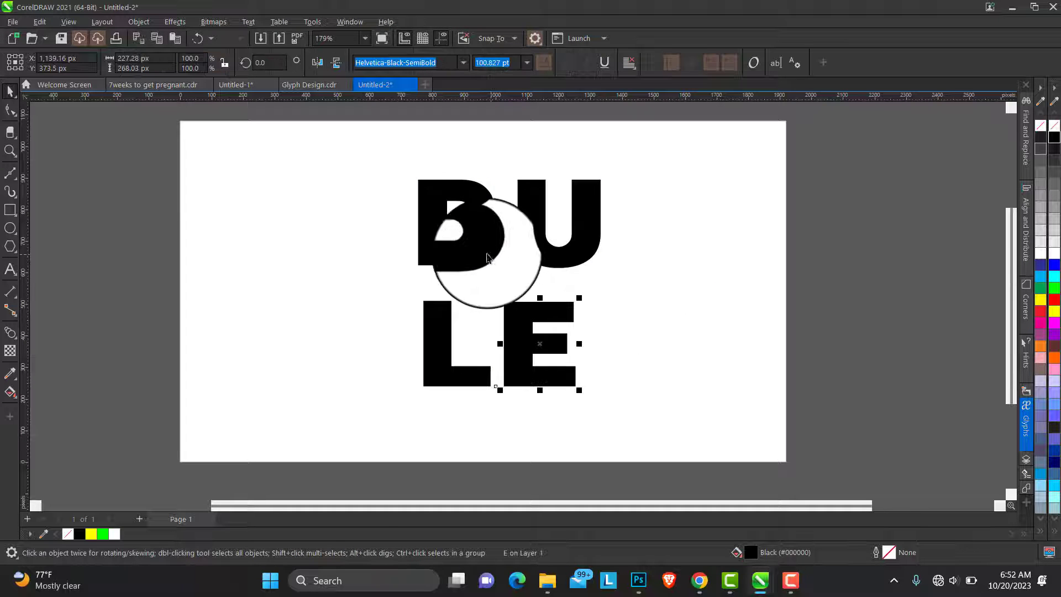
Step: Convert each of the letters B, U, L and E to curves
{"action": "left_click", "coordinate": [481, 251]}
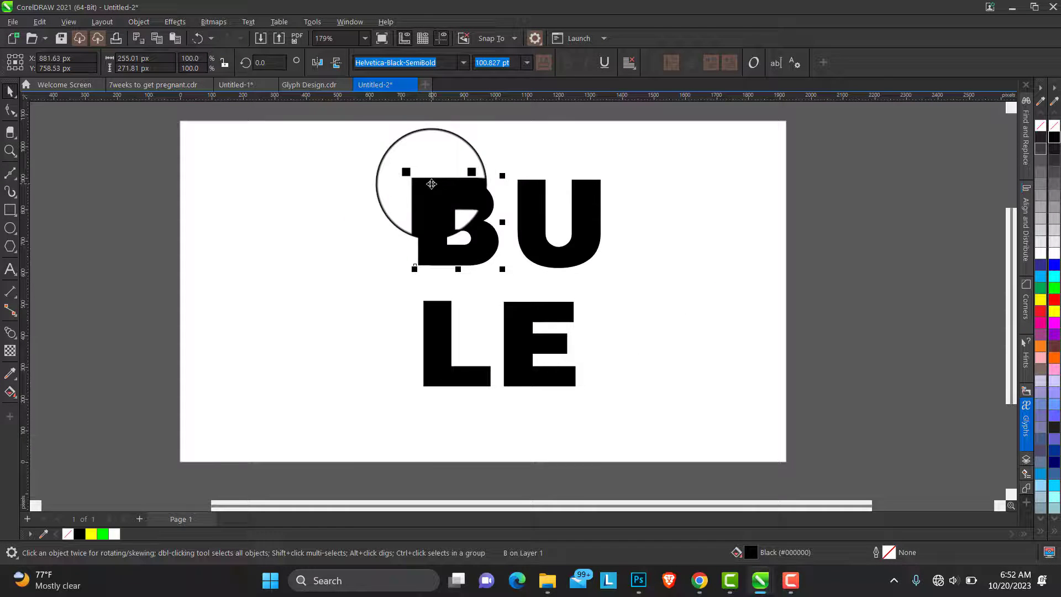
{"action": "right_click", "coordinate": [432, 184]}
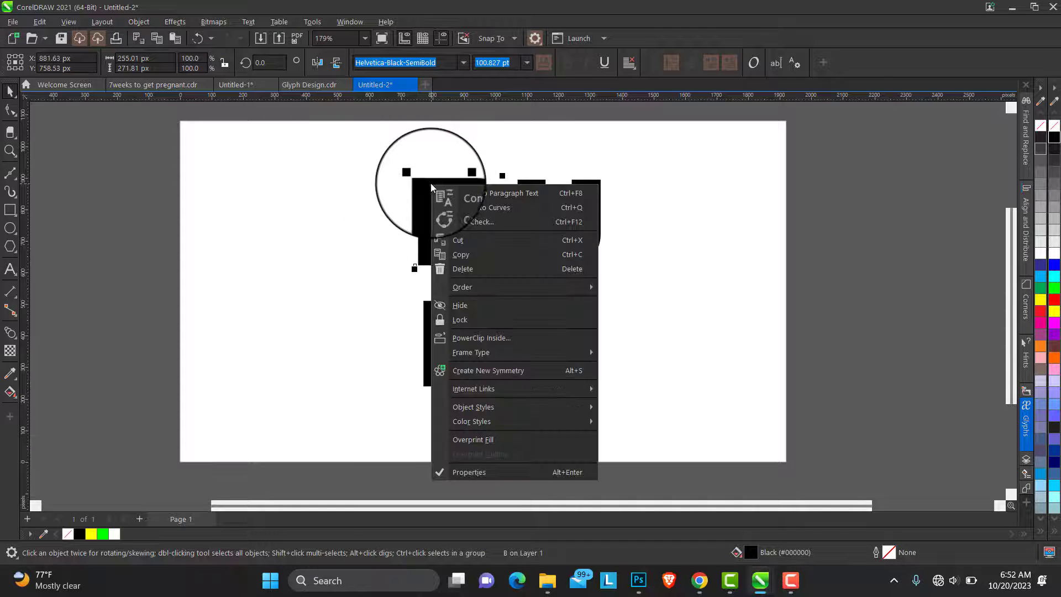
{"action": "left_click", "coordinate": [471, 211]}
{"action": "left_click", "coordinate": [535, 202]}
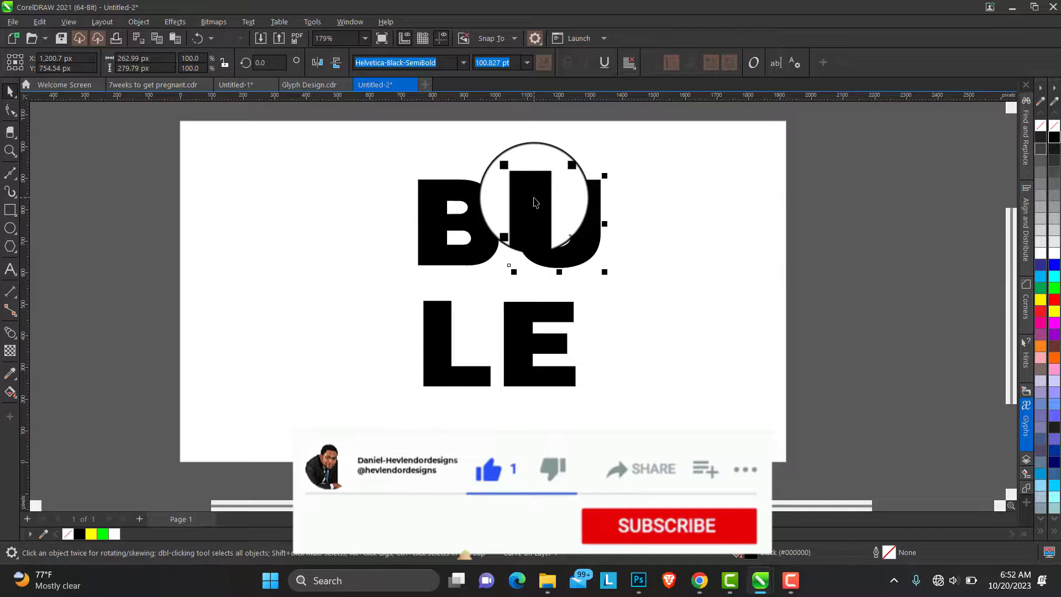
{"action": "right_click", "coordinate": [535, 203]}
{"action": "left_click", "coordinate": [579, 220]}
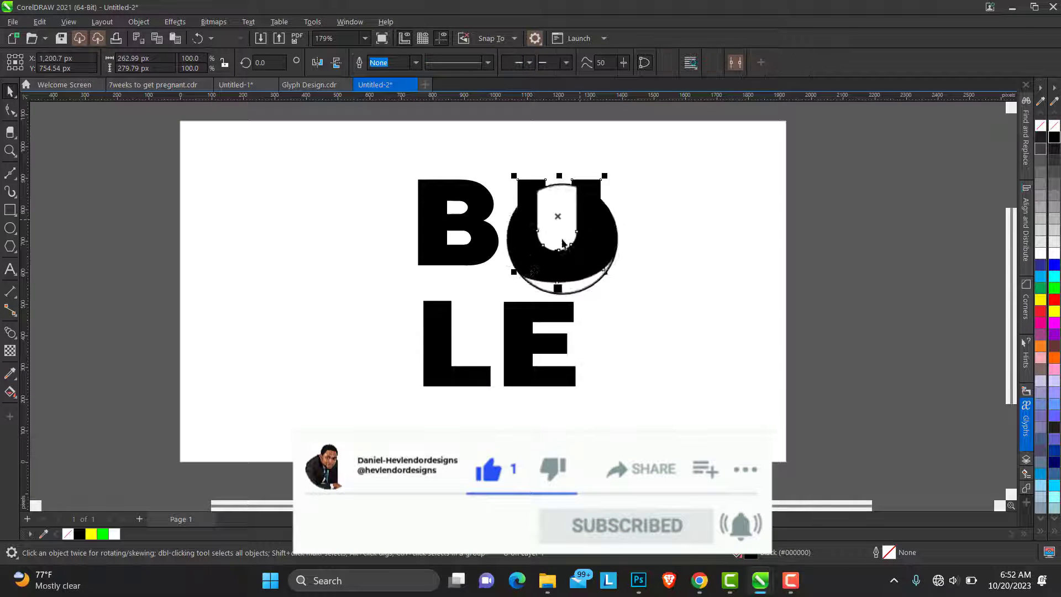
{"action": "right_click", "coordinate": [429, 332]}
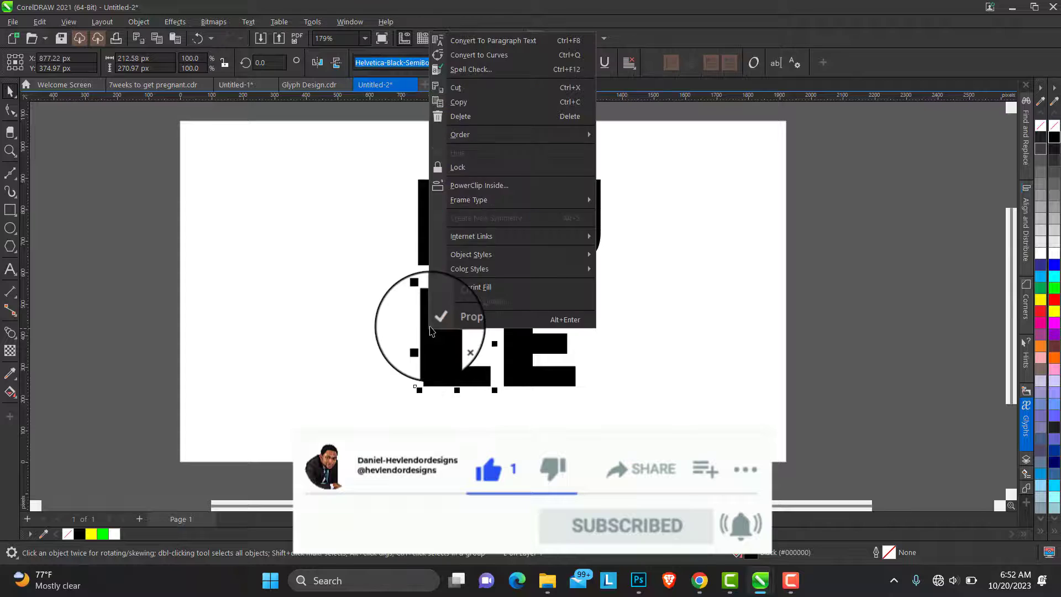
{"action": "left_click", "coordinate": [490, 58]}
{"action": "left_click", "coordinate": [520, 322]}
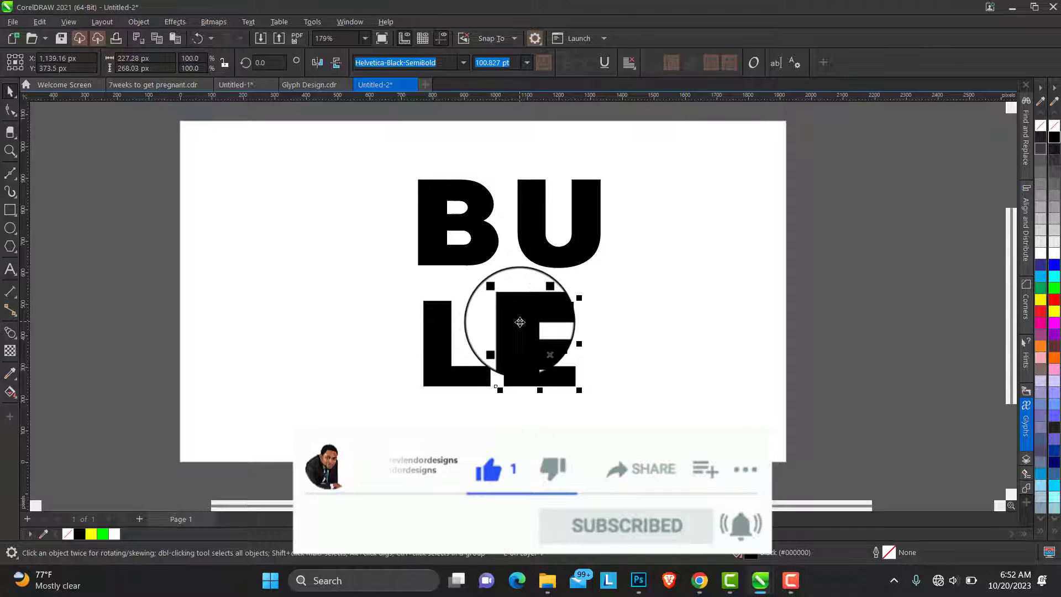
{"action": "right_click", "coordinate": [519, 322]}
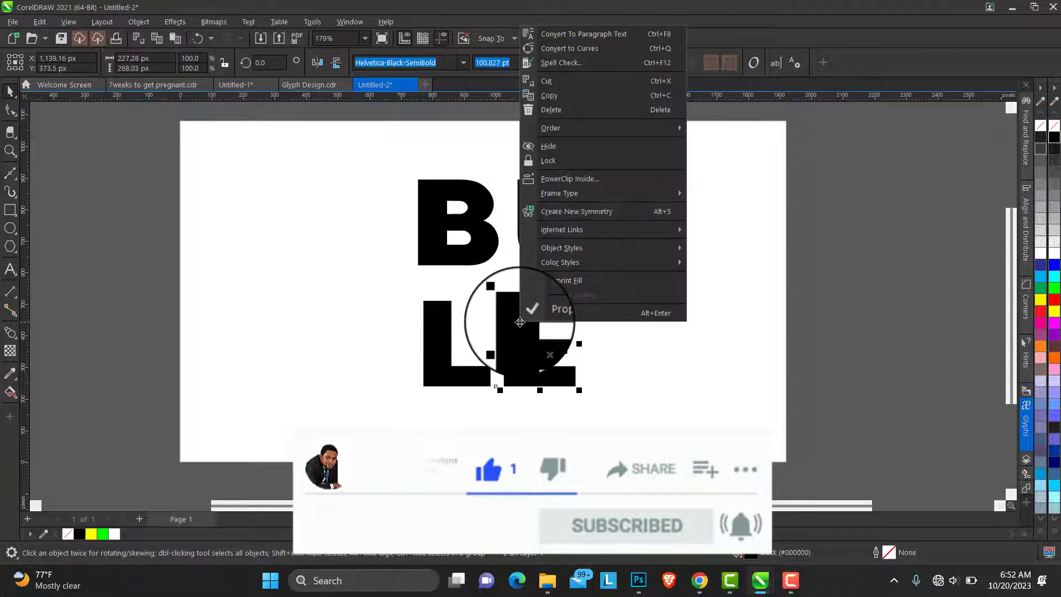
{"action": "left_click", "coordinate": [584, 52]}
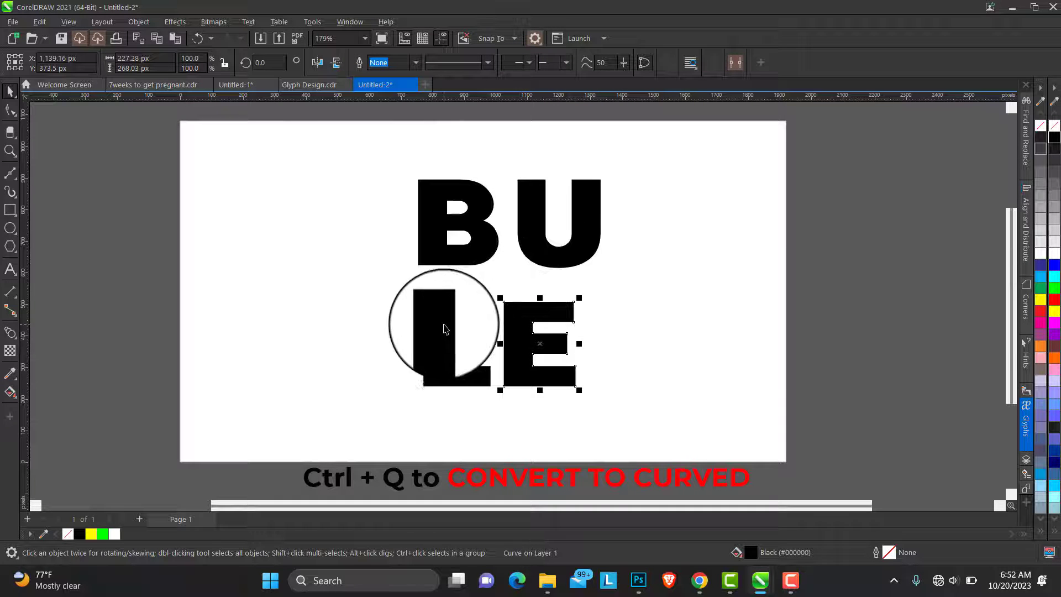
Step: Give all four letters a 2 px black outline and remove their fill
{"action": "left_click_drag", "start_coordinate": [391, 121], "coordinate": [649, 423]}
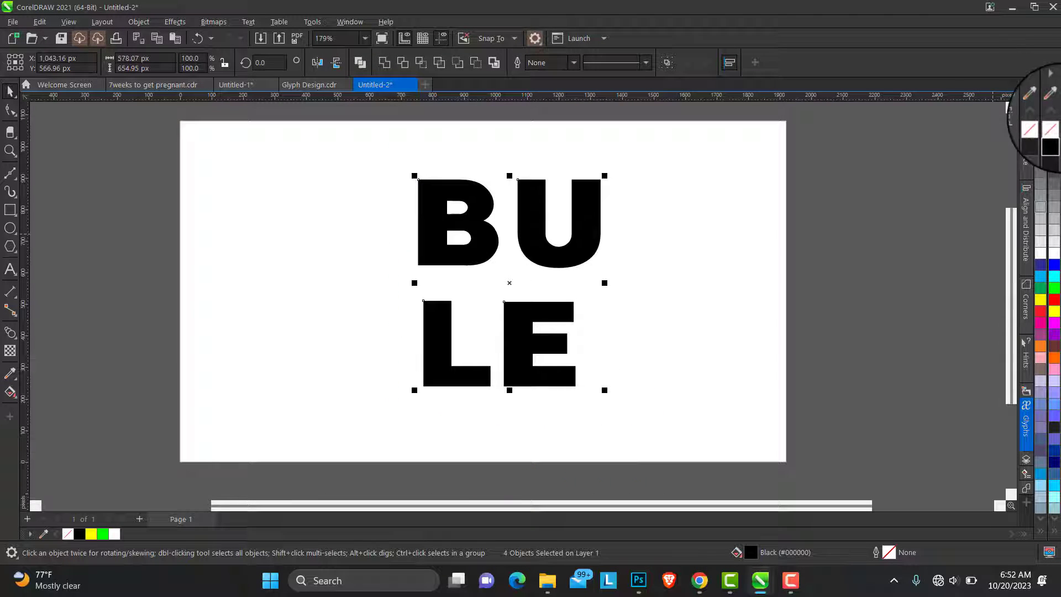
{"action": "right_click", "coordinate": [1053, 136]}
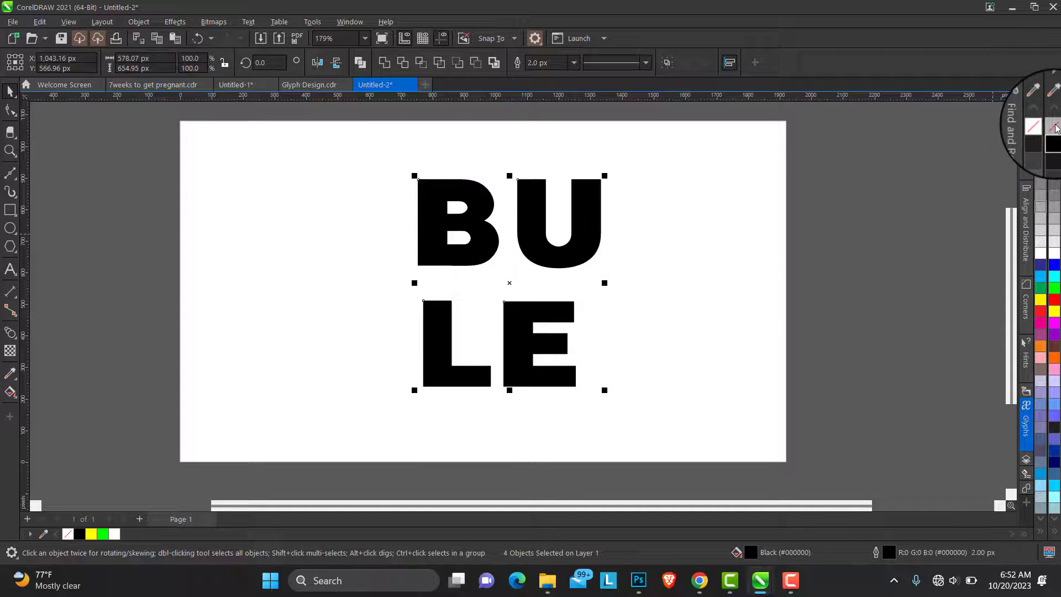
{"action": "left_click", "coordinate": [1054, 127]}
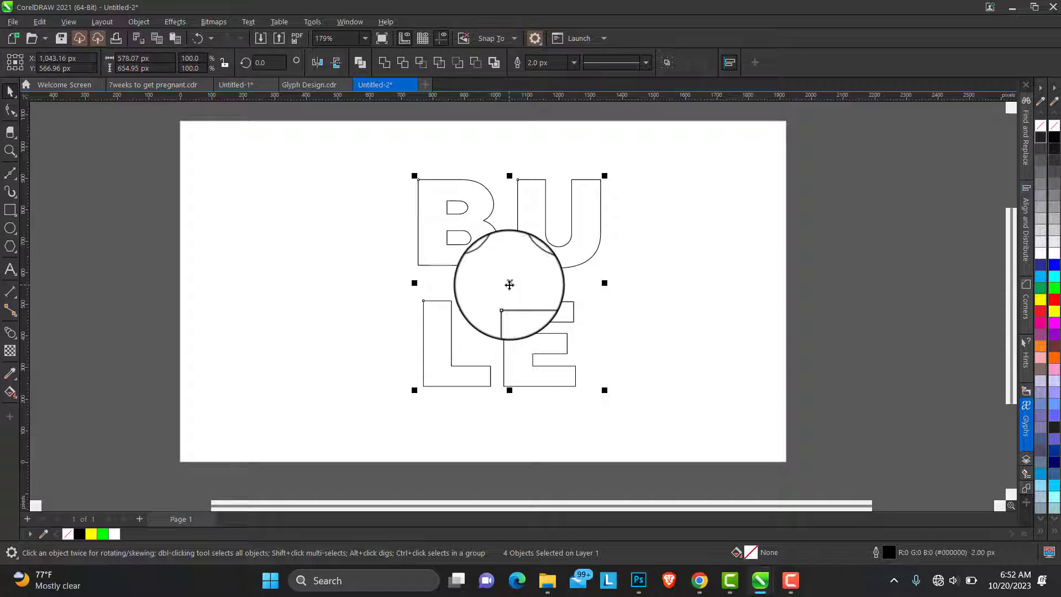
Step: Break the B curve apart and delete its two inner counters, keeping only the outer contour
{"action": "left_click", "coordinate": [429, 264]}
{"action": "left_click", "coordinate": [9, 110]}
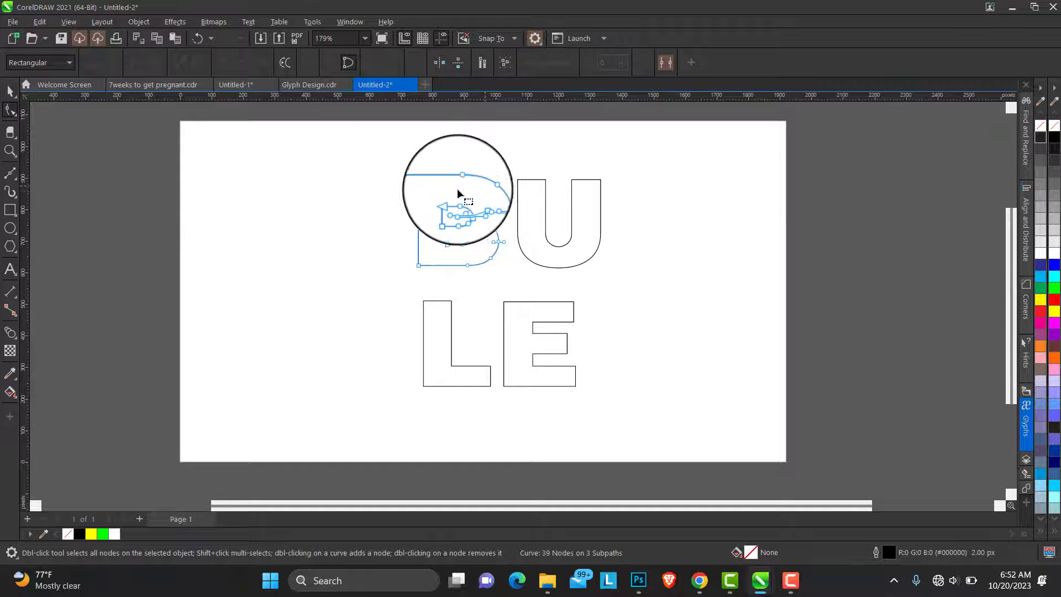
{"action": "left_click", "coordinate": [10, 91]}
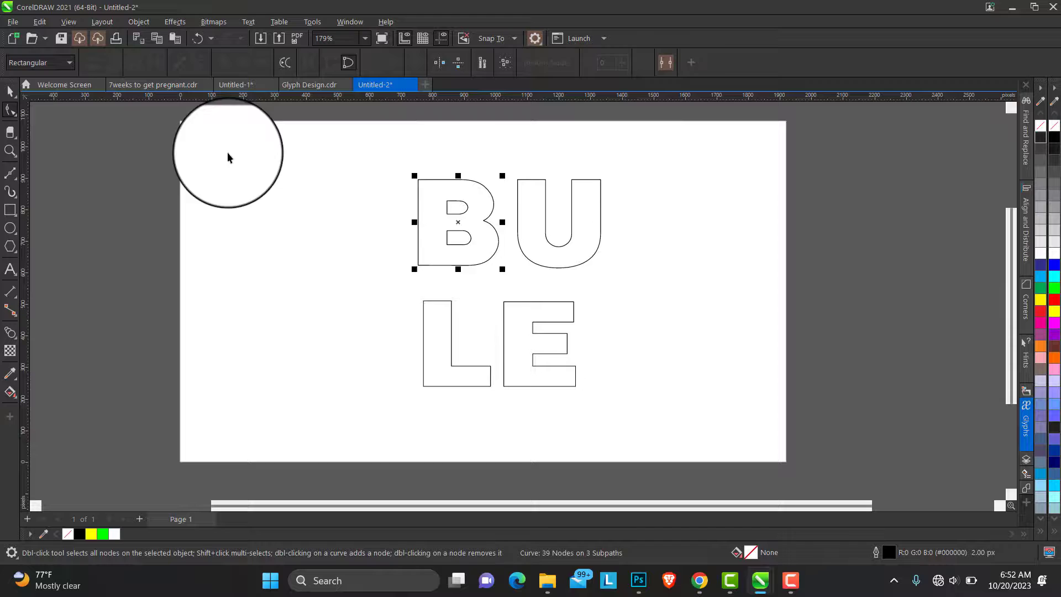
{"action": "key", "text": "space"}
{"action": "right_click", "coordinate": [468, 203]}
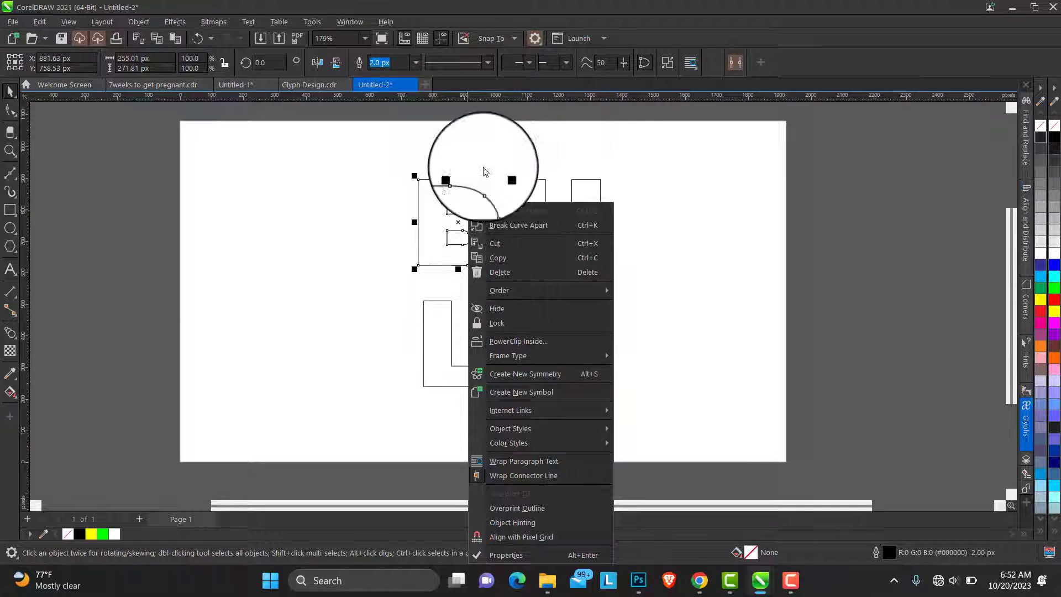
{"action": "left_click", "coordinate": [450, 179]}
{"action": "left_click", "coordinate": [450, 180]}
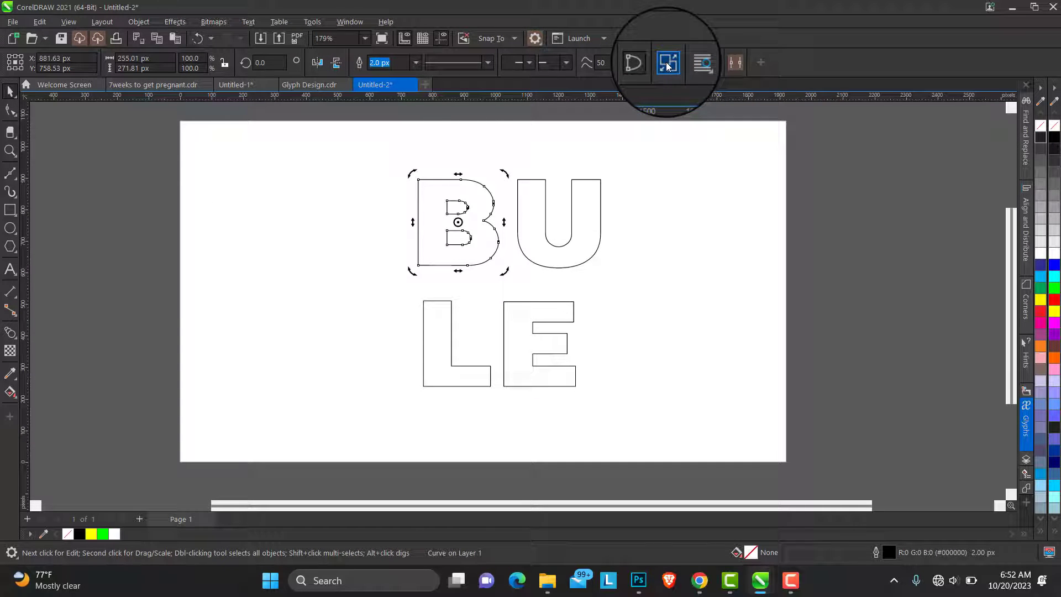
{"action": "left_click", "coordinate": [667, 64]}
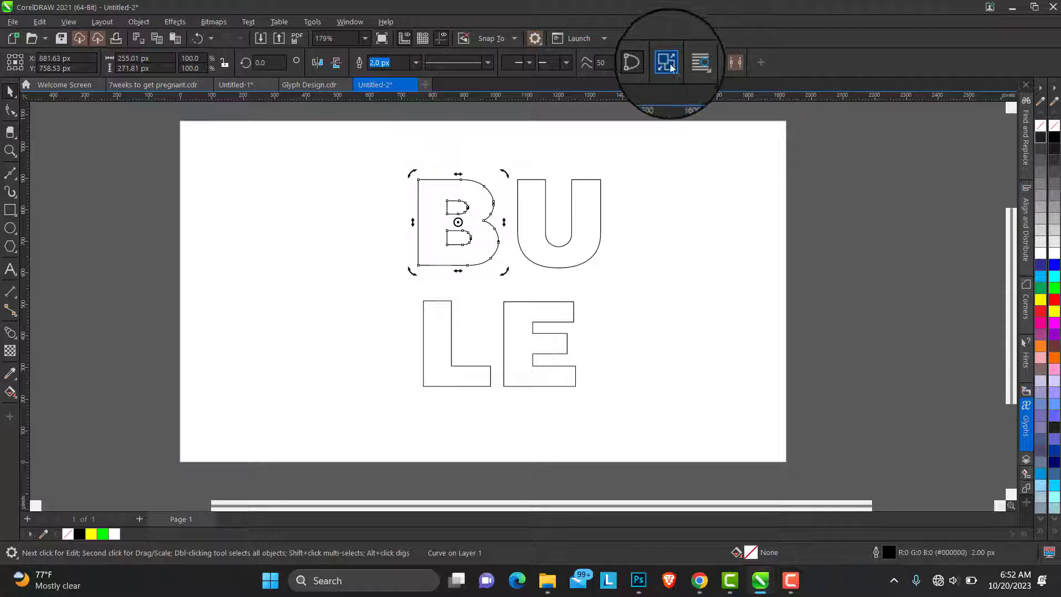
{"action": "left_click_drag", "start_coordinate": [438, 132], "coordinate": [479, 247]}
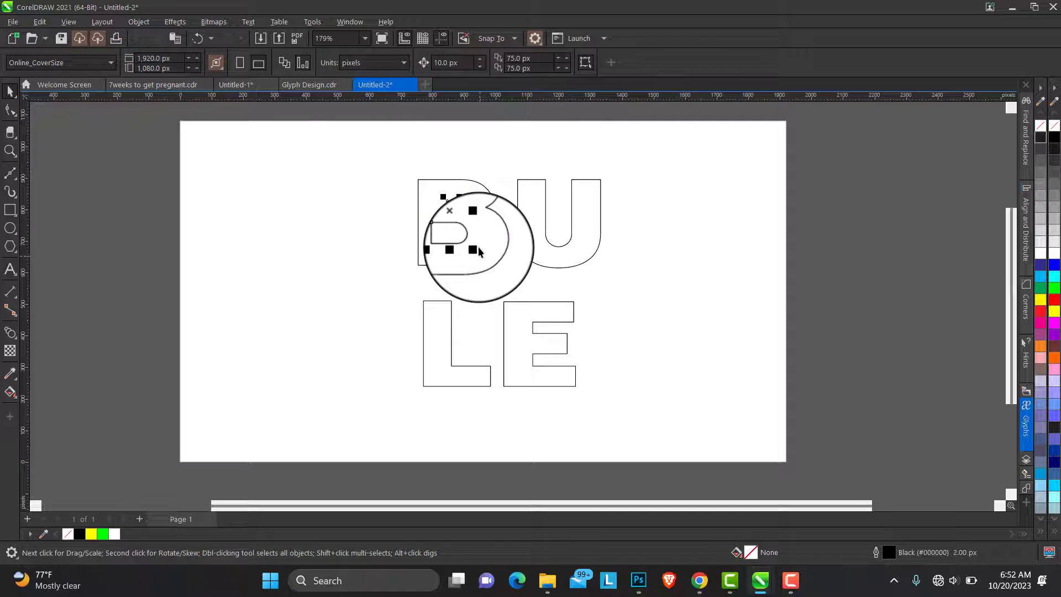
{"action": "key", "text": "Delete"}
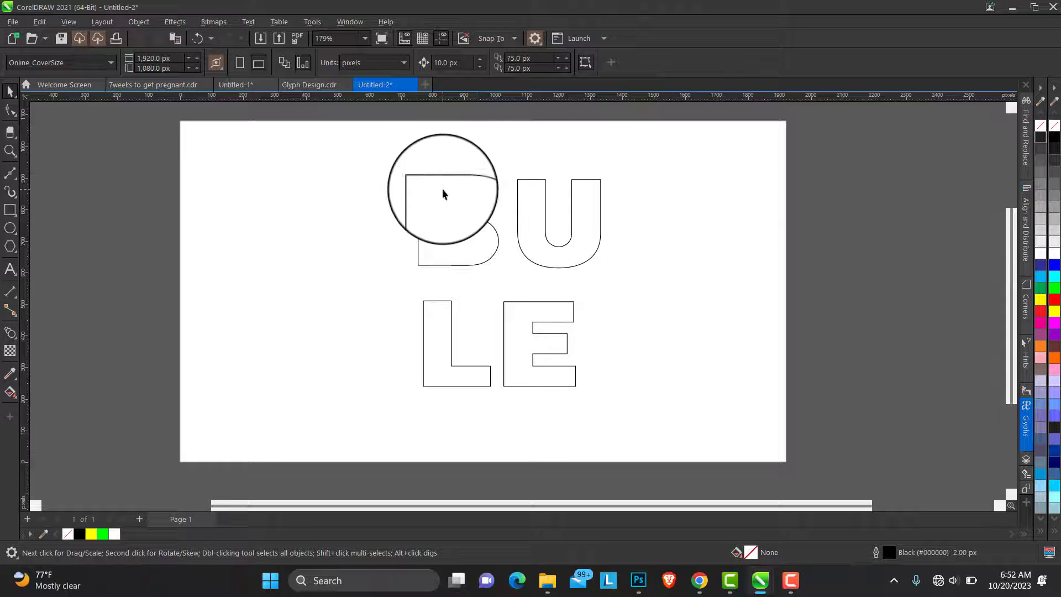
{"action": "left_click", "coordinate": [453, 193]}
Step: Break the U's outline at the inner top corner of its first stem and delete the inner nodes, leaving a single outer line
{"action": "left_click", "coordinate": [530, 179]}
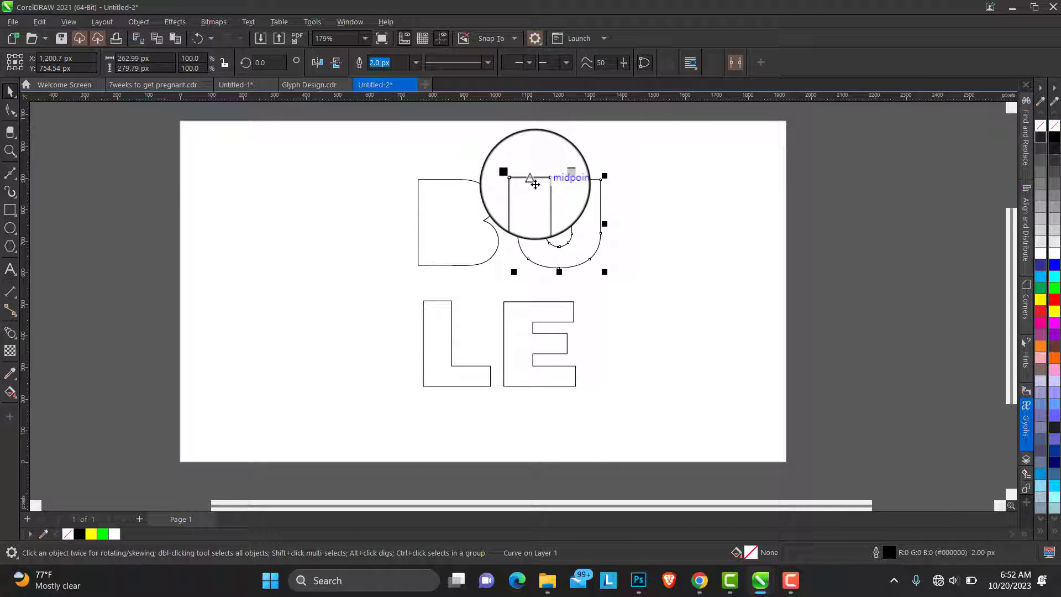
{"action": "left_click", "coordinate": [11, 114]}
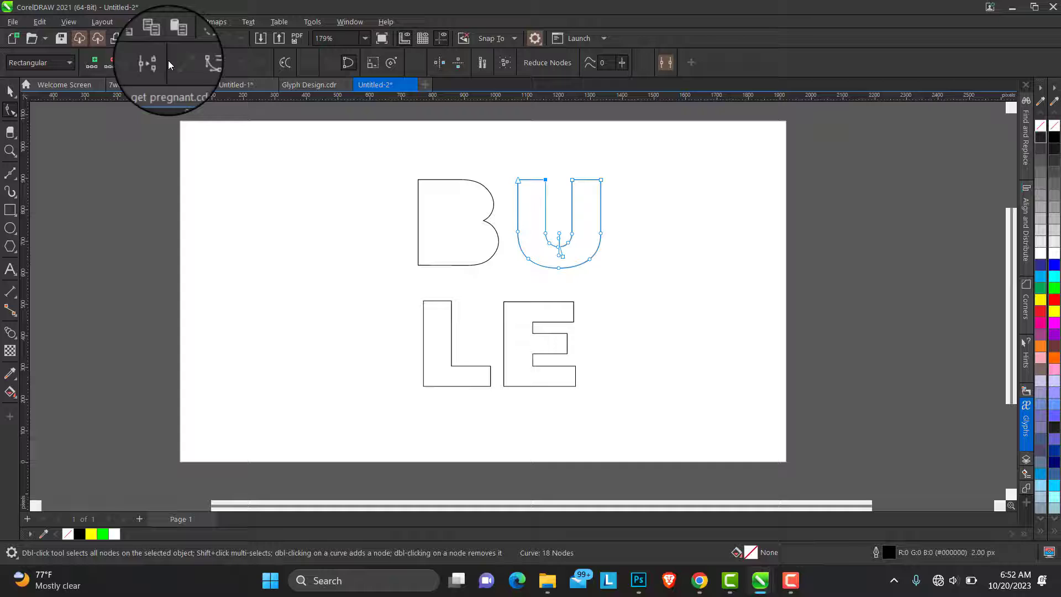
{"action": "left_click", "coordinate": [154, 63]}
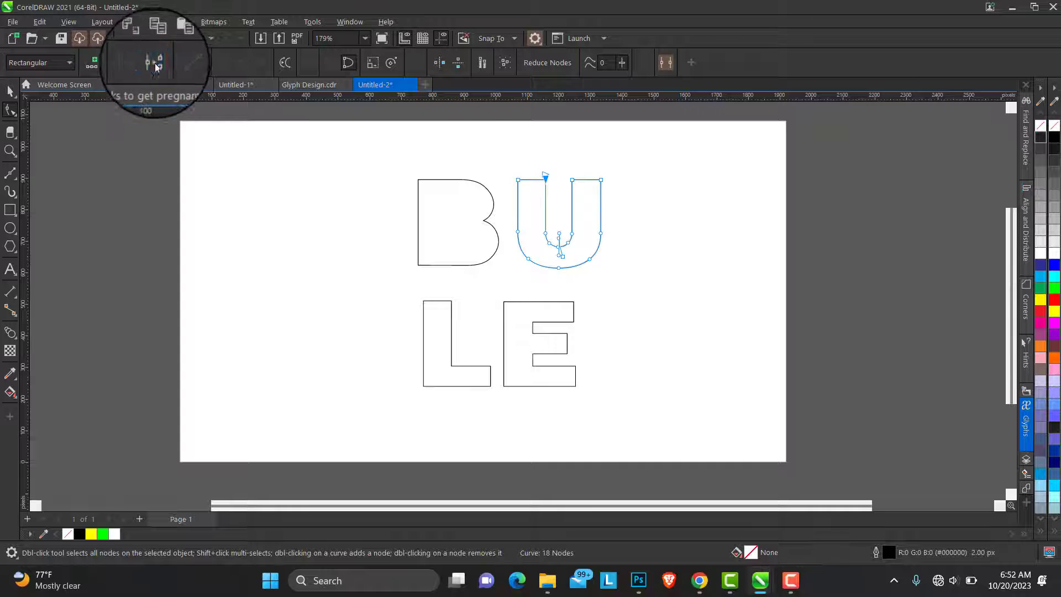
{"action": "double_click", "coordinate": [547, 180]}
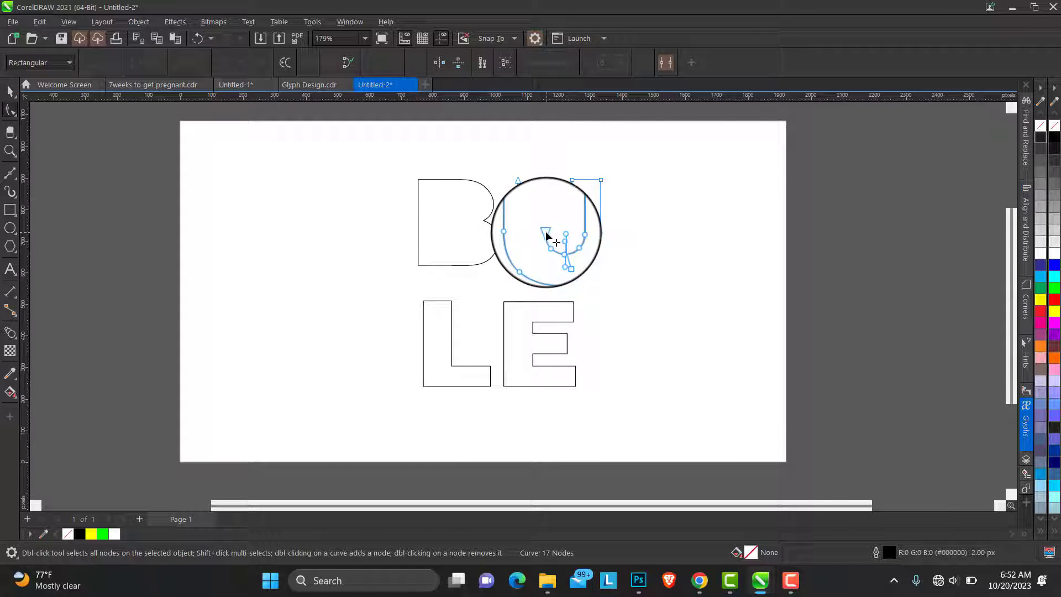
{"action": "left_click_drag", "start_coordinate": [537, 226], "coordinate": [587, 262]}
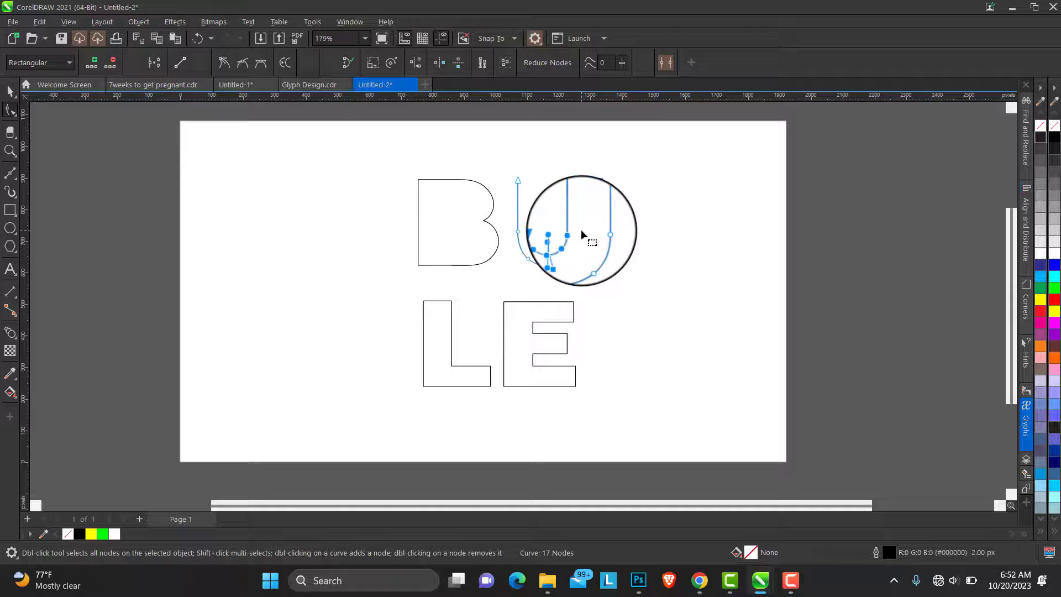
{"action": "key", "text": "Delete"}
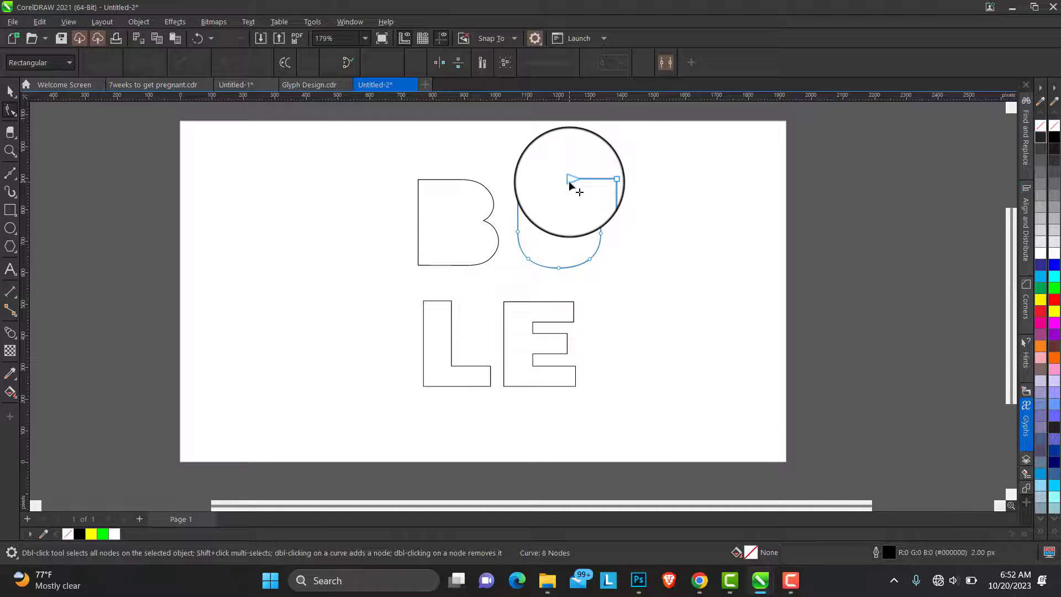
Step: Break the L's outline at the stem's inner top corner and delete the inner nodes, leaving one open L-shaped line
{"action": "left_click", "coordinate": [447, 309]}
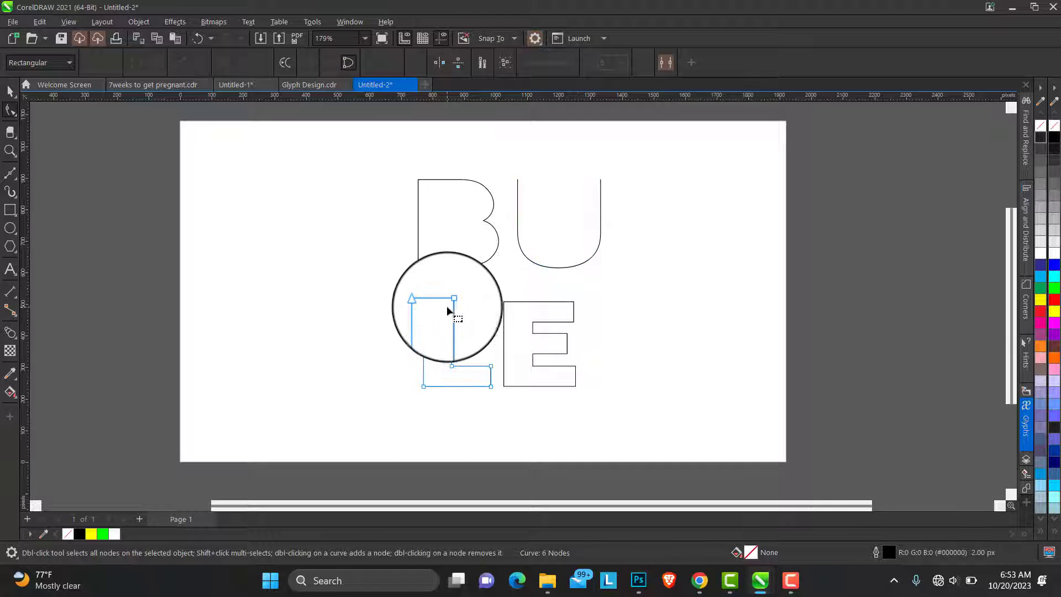
{"action": "left_click", "coordinate": [451, 301]}
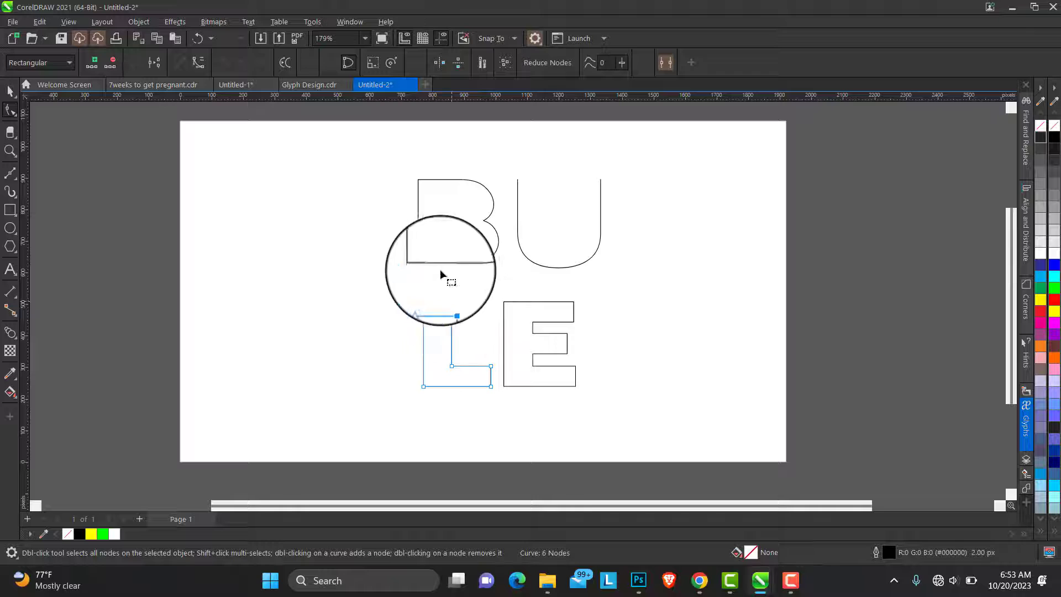
{"action": "left_click", "coordinate": [156, 64]}
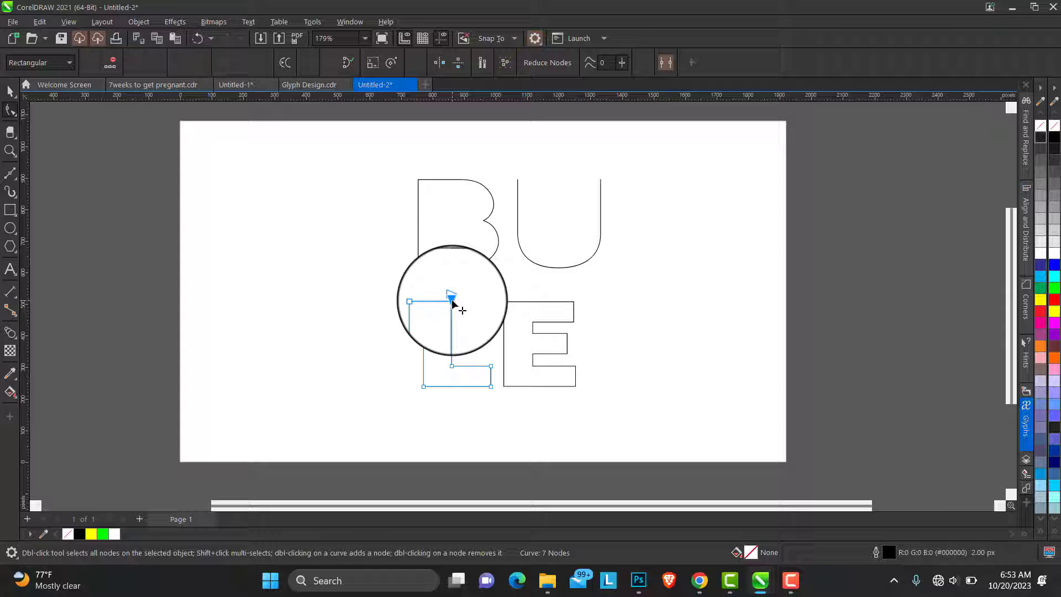
{"action": "key", "text": "Delete"}
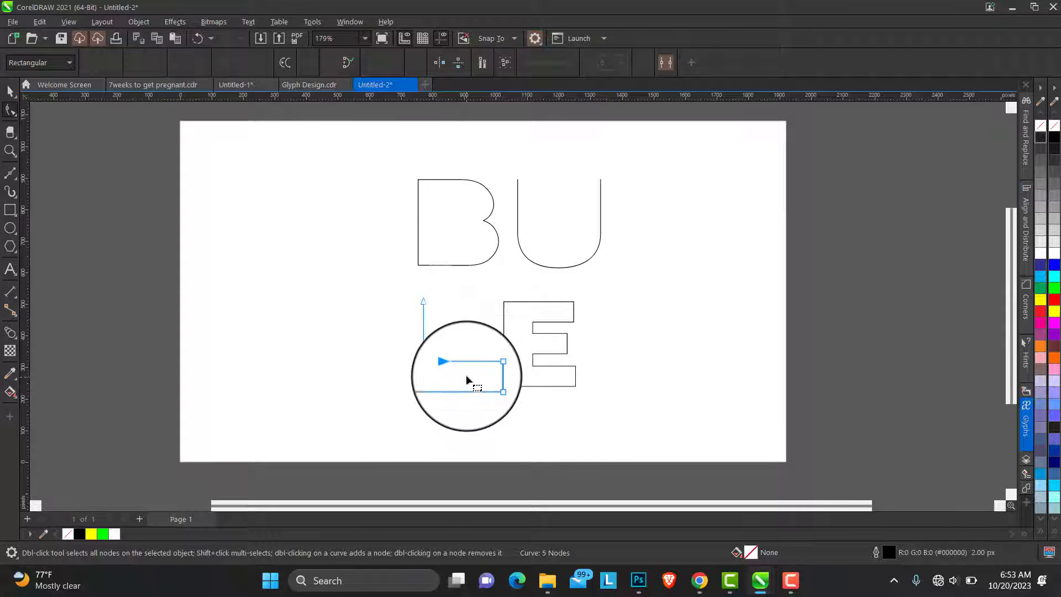
{"action": "left_click", "coordinate": [111, 62]}
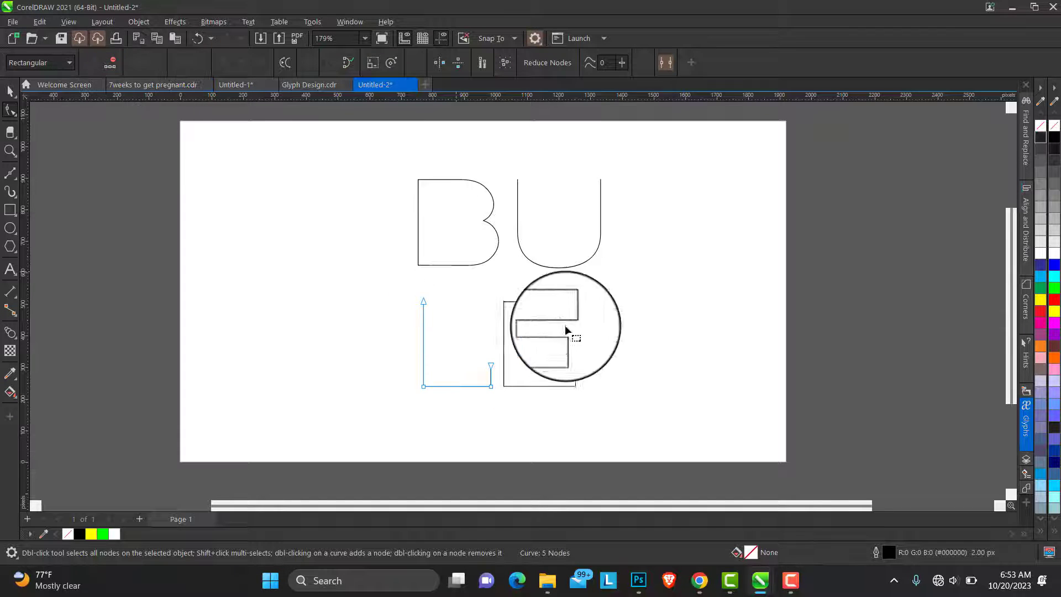
{"action": "left_click", "coordinate": [491, 367]}
{"action": "key", "text": "Delete"}
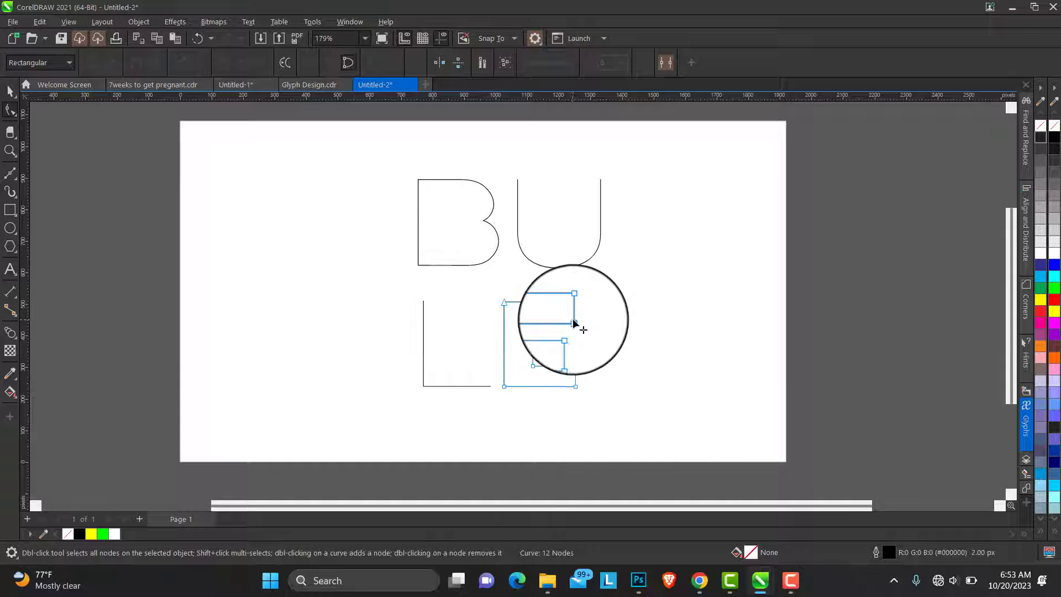
Step: Break the E's outline at the outer corner of its upper arm and delete the two nodes along that arm's lower edge
{"action": "left_click", "coordinate": [574, 302]}
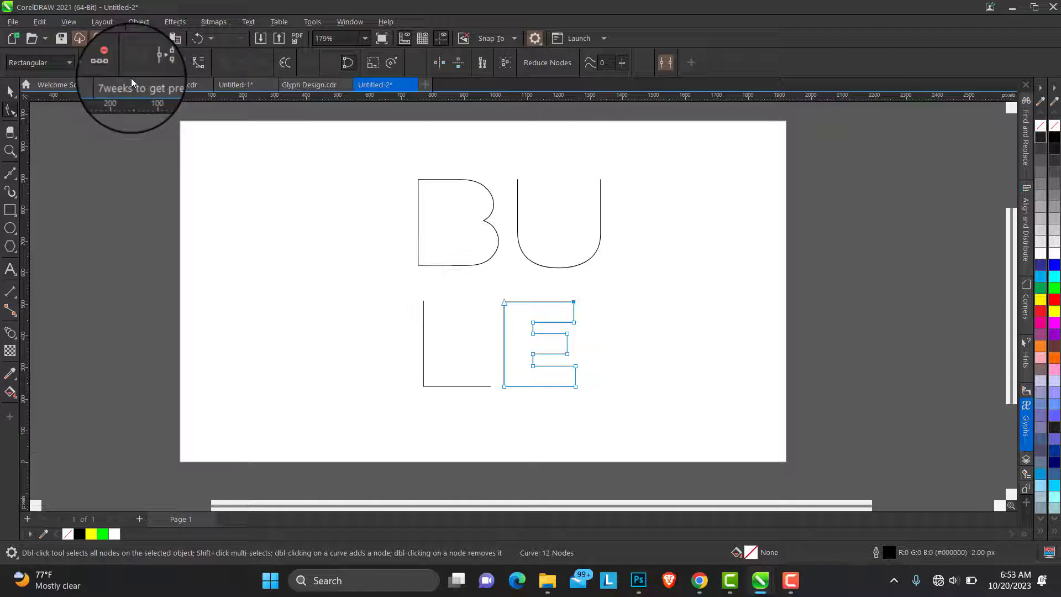
{"action": "left_click", "coordinate": [155, 63]}
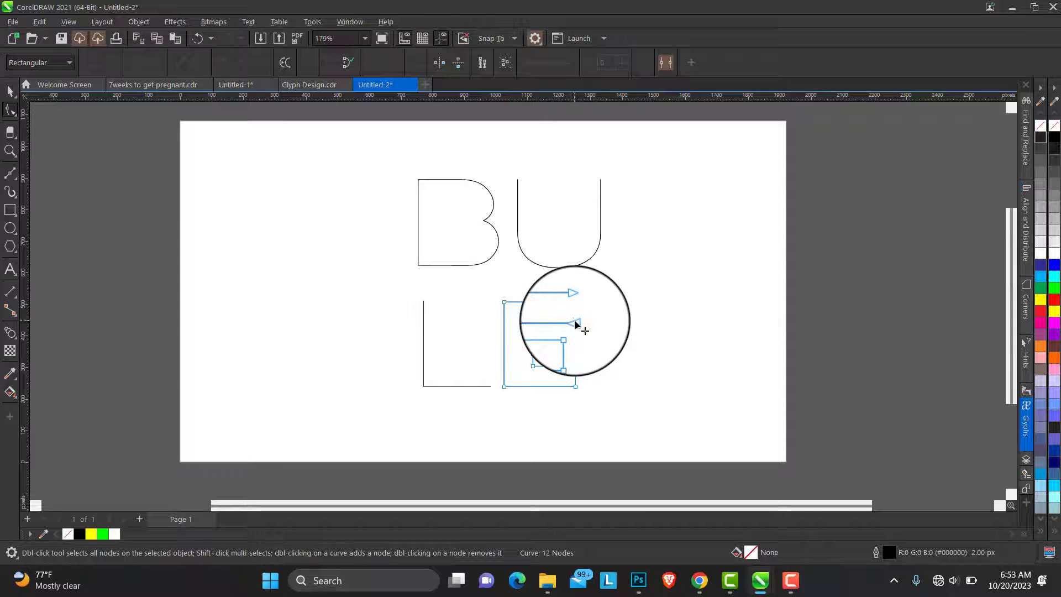
{"action": "double_click", "coordinate": [575, 322]}
{"action": "double_click", "coordinate": [533, 322]}
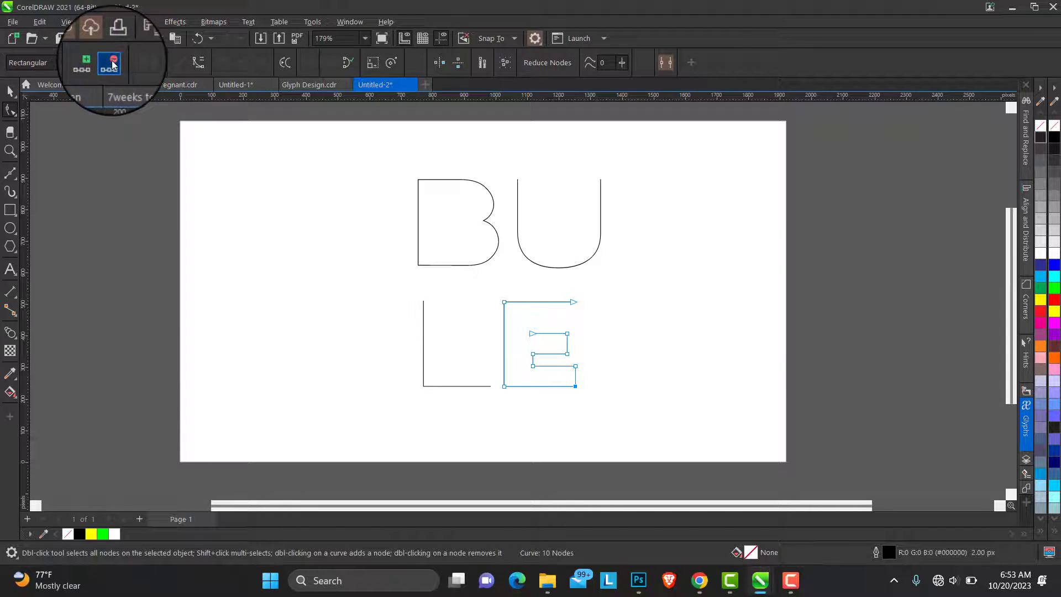
Step: Break the E at its lower arm's outer bottom corner and delete the nodes along that arm's upper edge
{"action": "left_click", "coordinate": [150, 65]}
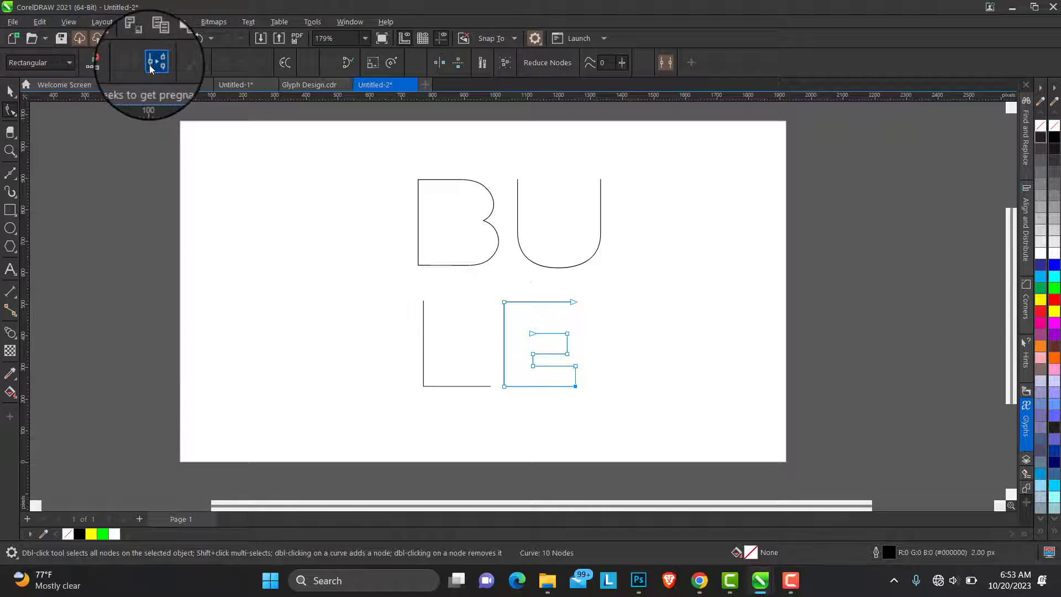
{"action": "double_click", "coordinate": [576, 385]}
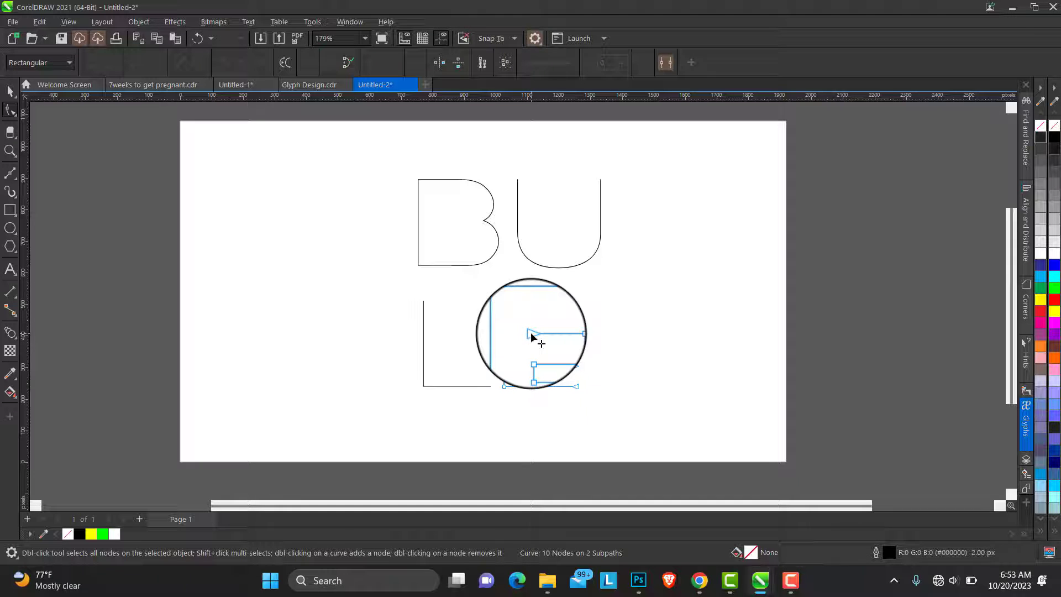
{"action": "double_click", "coordinate": [574, 367]}
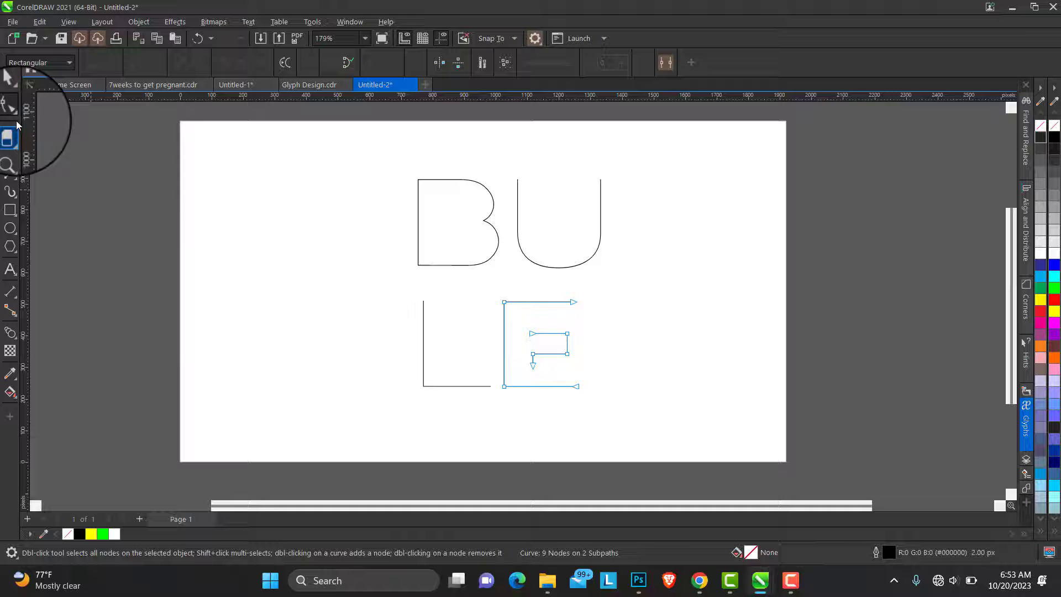
{"action": "double_click", "coordinate": [534, 367]}
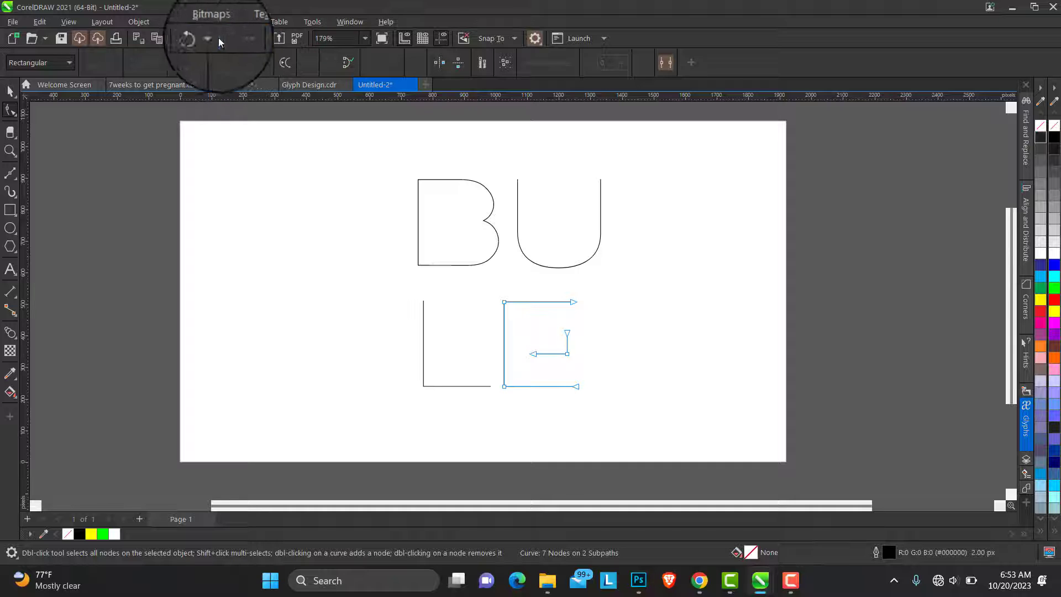
Step: Undo the last node deletion and remove the lower and end nodes of the E's middle arm, leaving a single horizontal line
{"action": "left_click", "coordinate": [198, 39]}
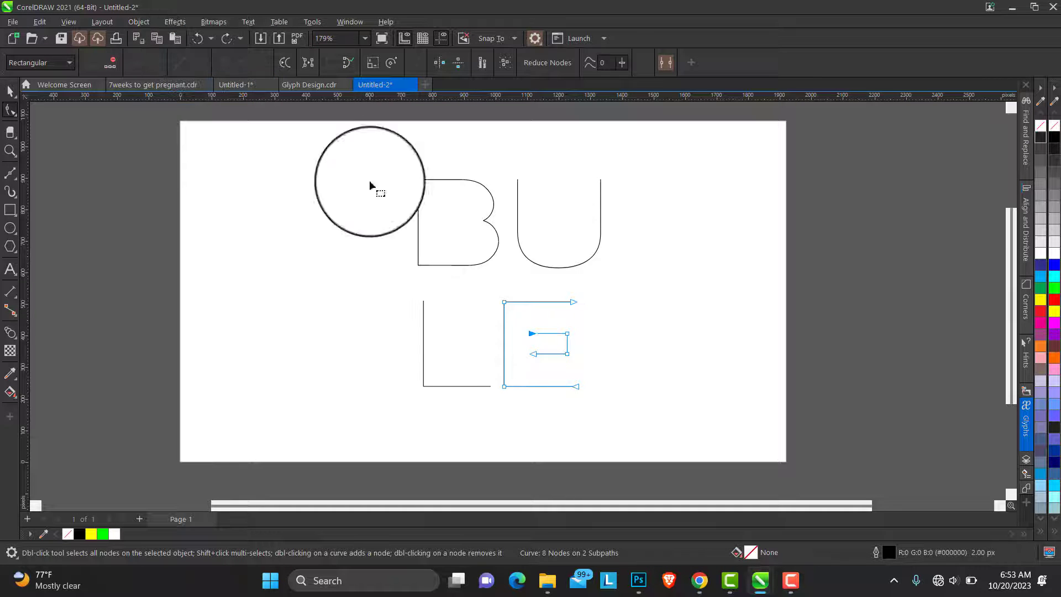
{"action": "left_click", "coordinate": [10, 92]}
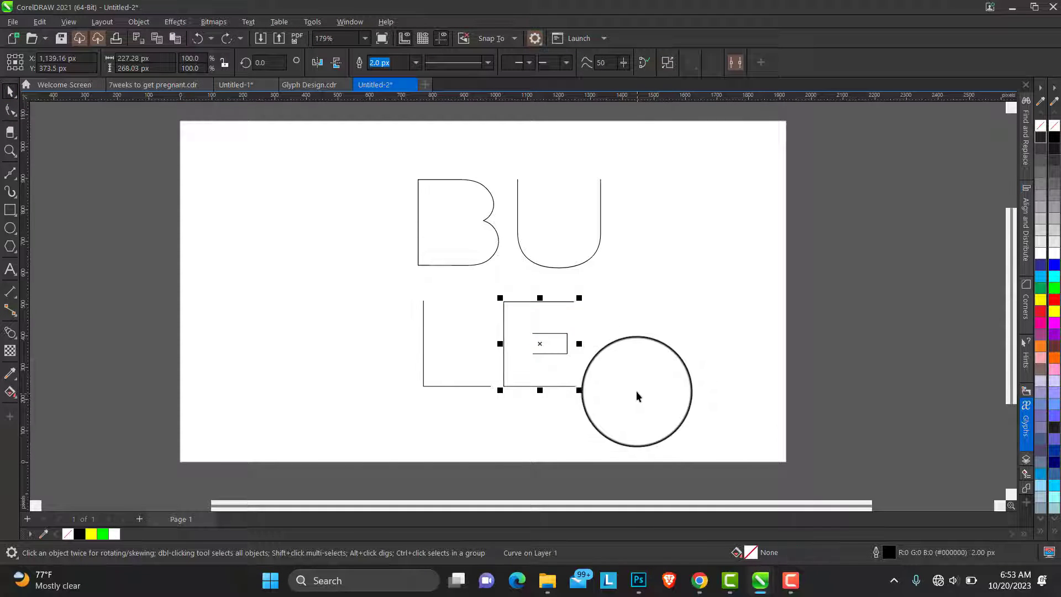
{"action": "left_click", "coordinate": [10, 109]}
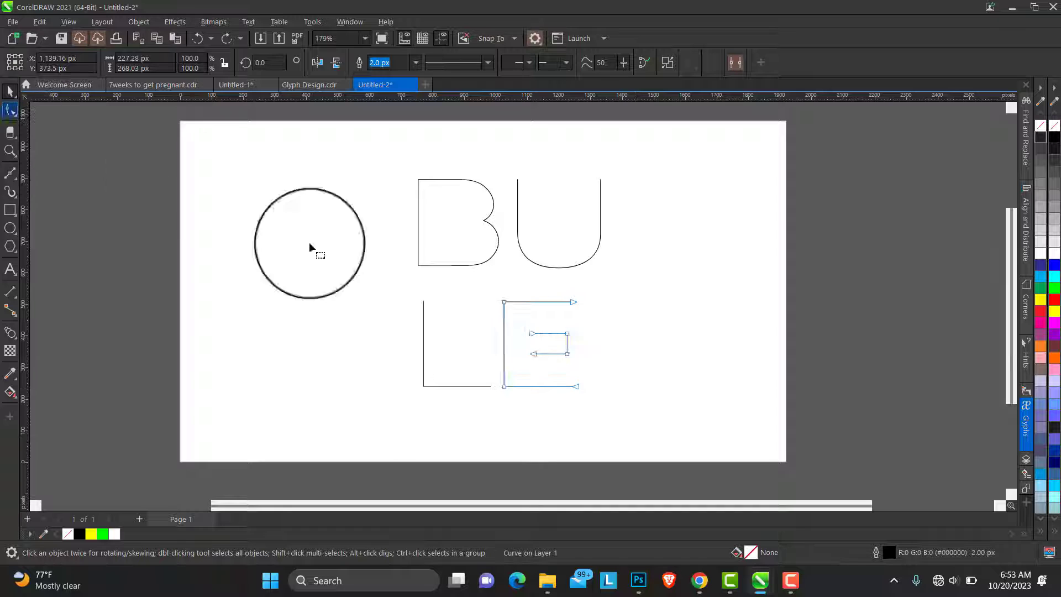
{"action": "double_click", "coordinate": [536, 353]}
{"action": "key", "text": "Delete"}
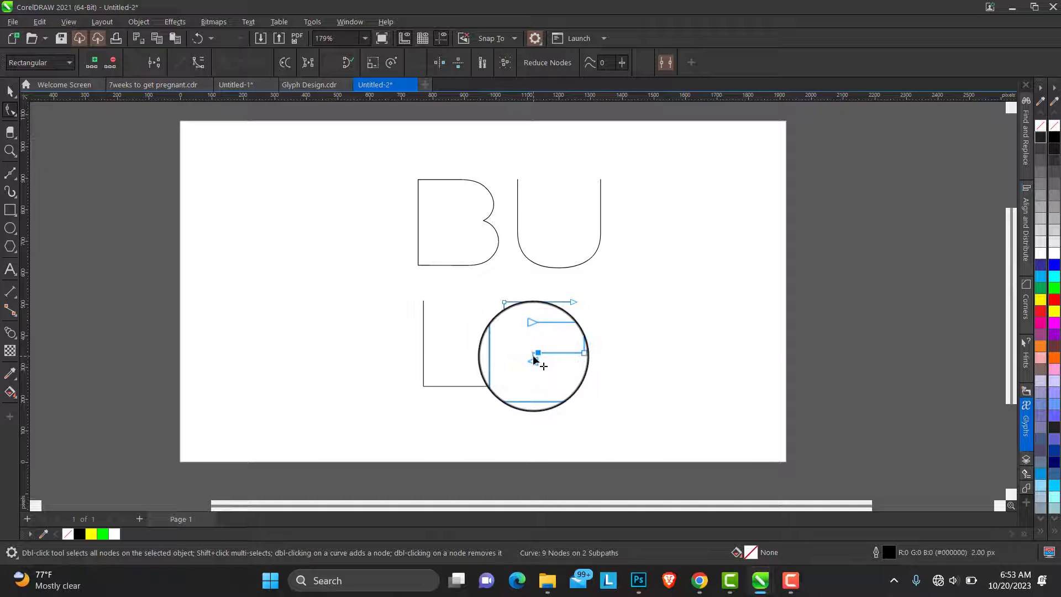
{"action": "double_click", "coordinate": [533, 358]}
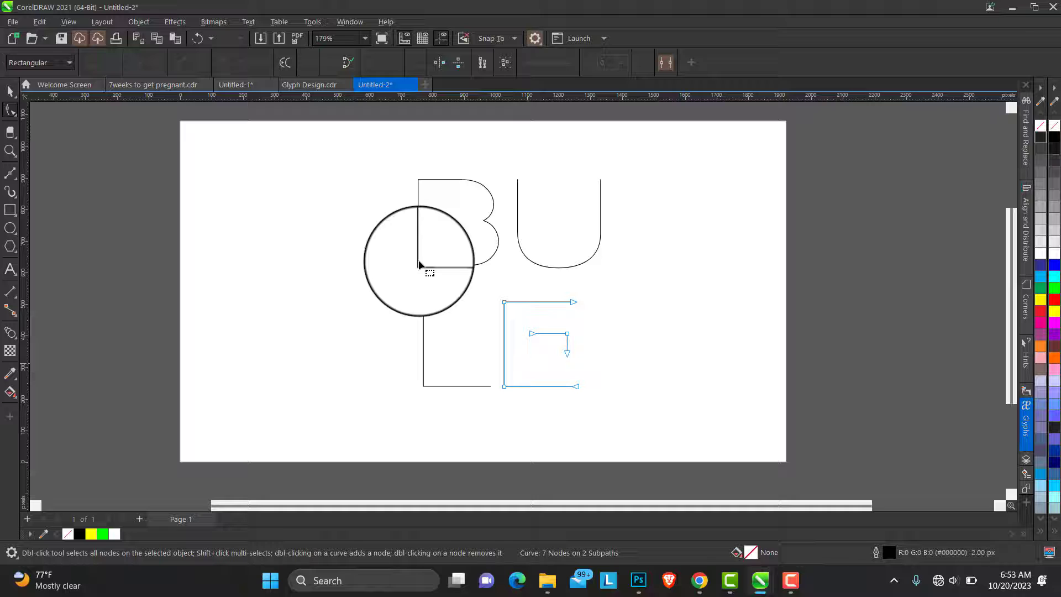
{"action": "left_click", "coordinate": [11, 91]}
{"action": "left_click_drag", "start_coordinate": [685, 346], "coordinate": [505, 317]}
{"action": "double_click", "coordinate": [557, 335]}
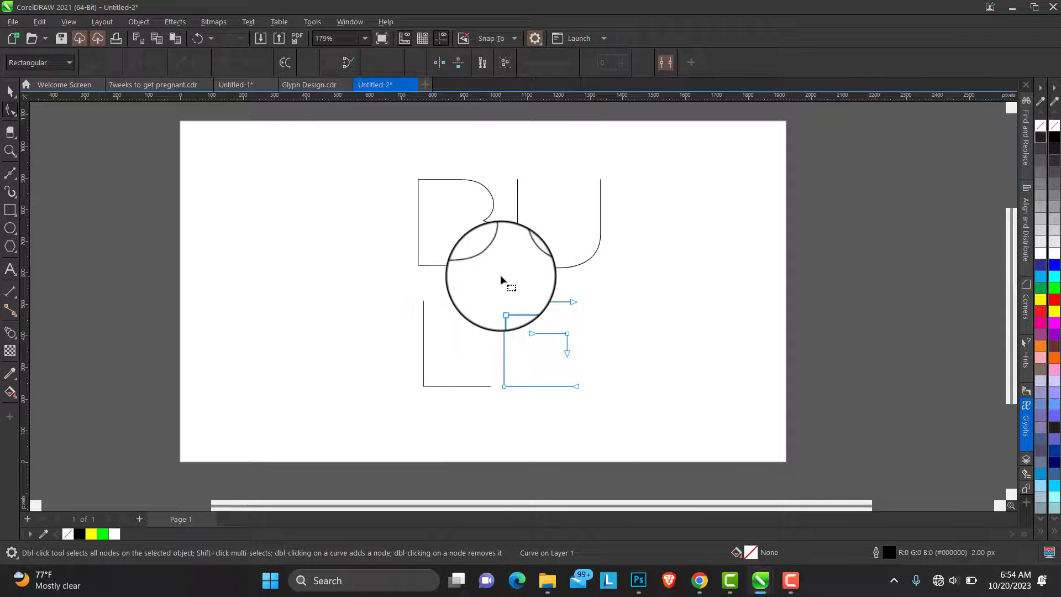
{"action": "double_click", "coordinate": [568, 353]}
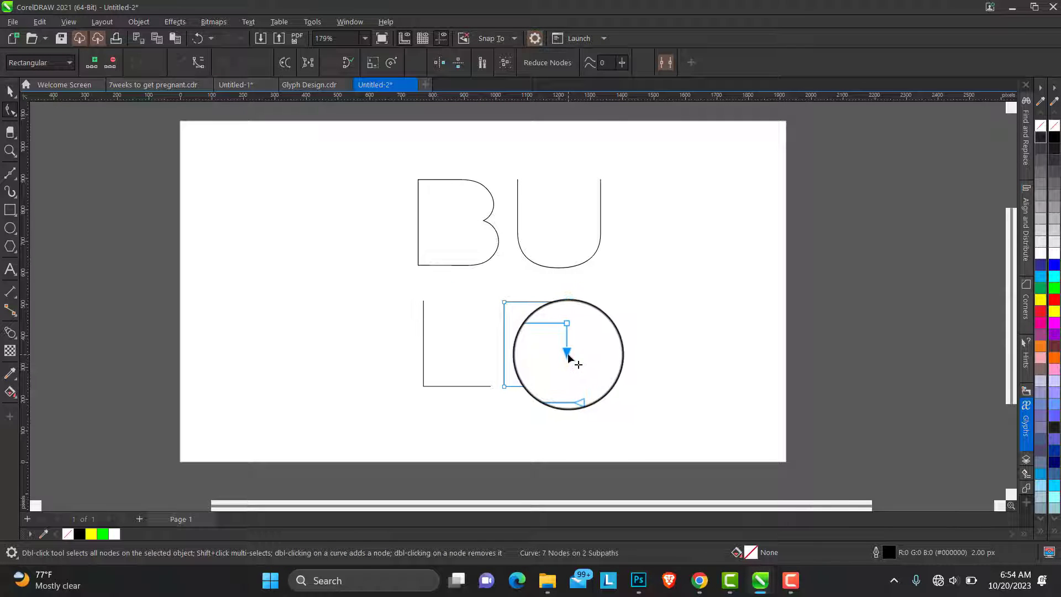
{"action": "left_click", "coordinate": [10, 90]}
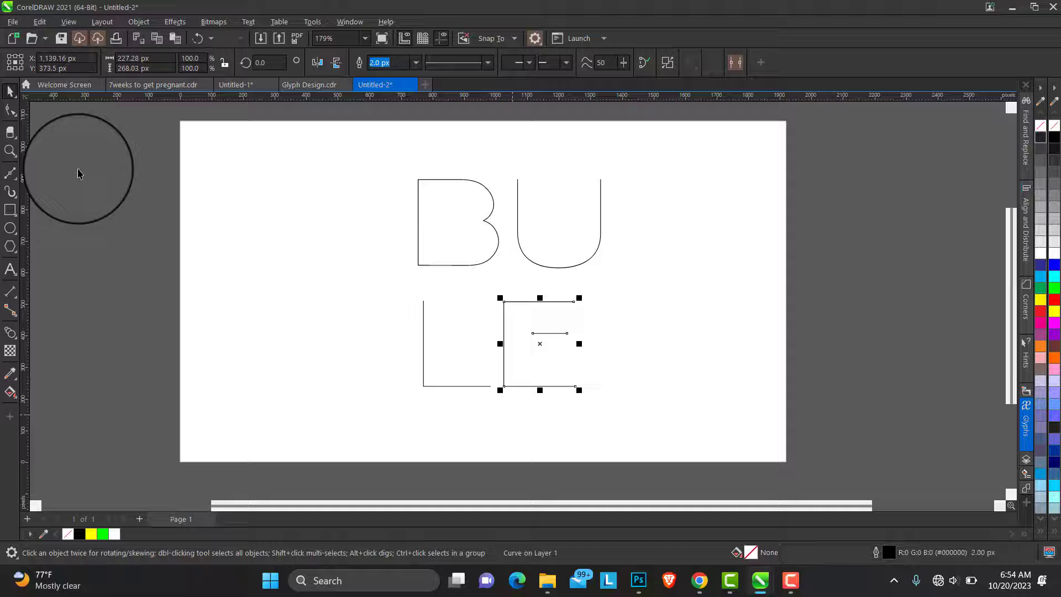
Step: Draw a circle about 93 px in diameter near the page's lower-left corner and fill it with green
{"action": "left_click", "coordinate": [9, 228]}
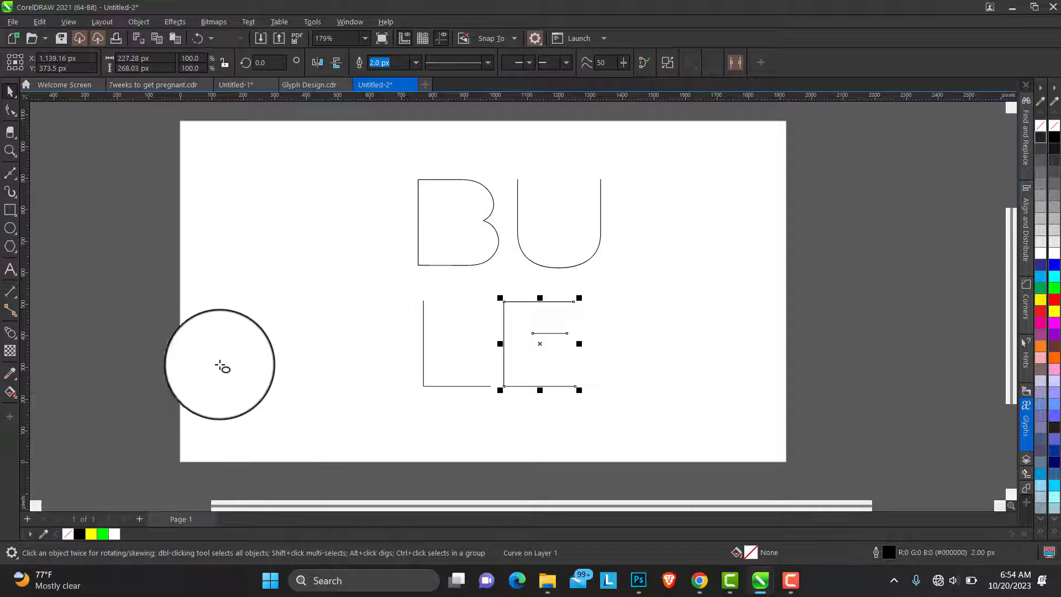
{"action": "left_click_drag", "start_coordinate": [208, 381], "coordinate": [230, 393]}
{"action": "left_click", "coordinate": [10, 91]}
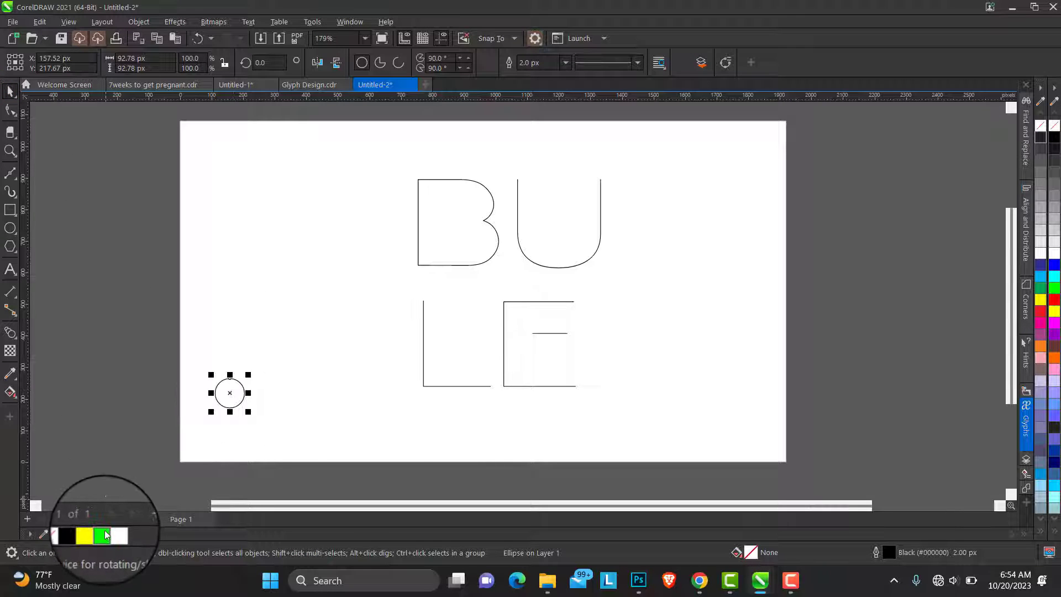
{"action": "left_click", "coordinate": [102, 533]}
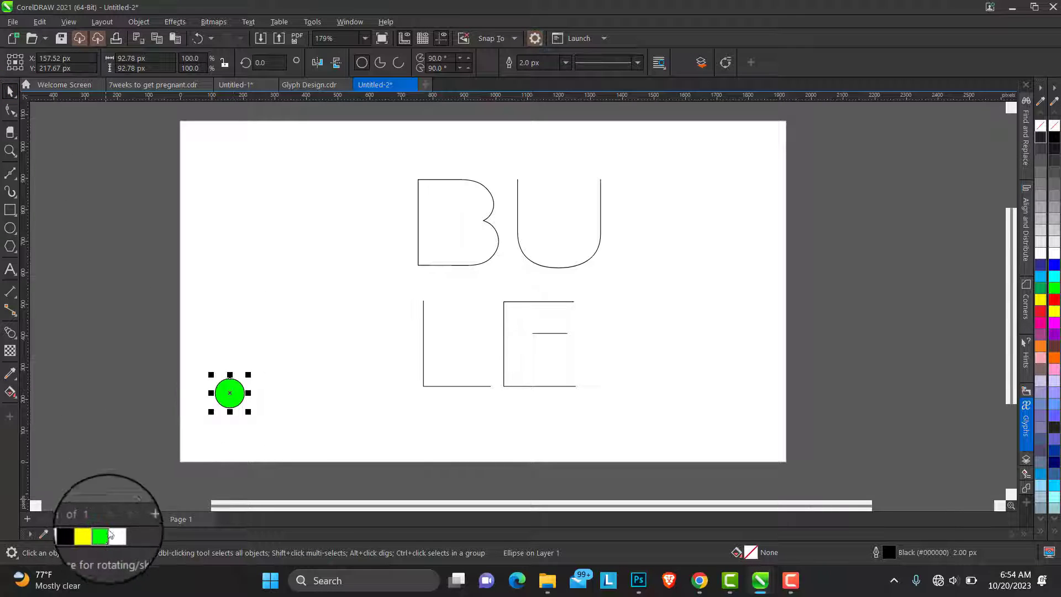
Step: Apply a linear fountain fill running diagonally across the green circle from its lower right to its upper left
{"action": "left_click", "coordinate": [11, 392]}
{"action": "left_click", "coordinate": [17, 402]}
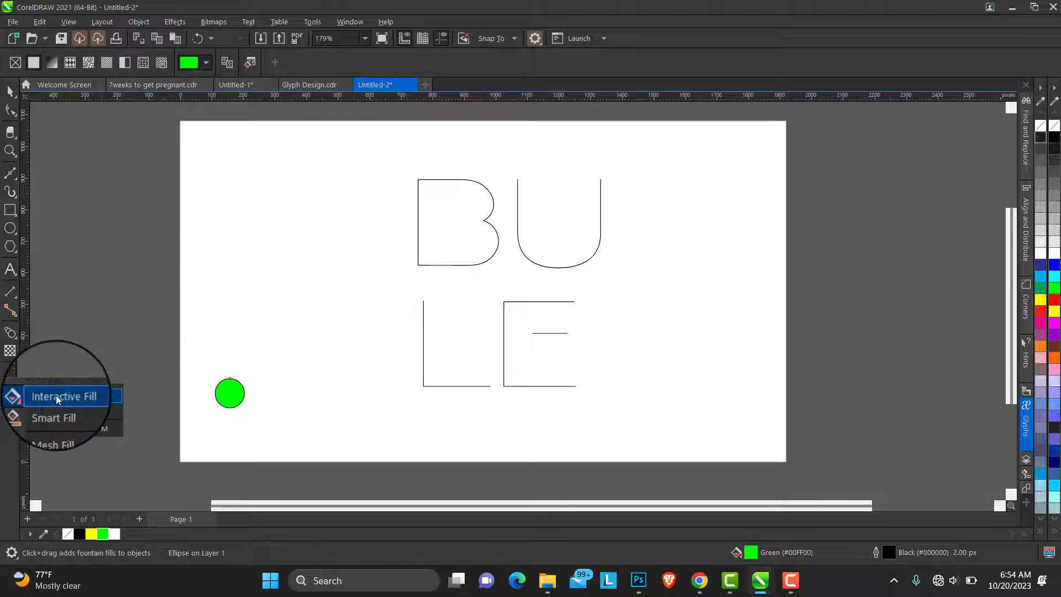
{"action": "left_click", "coordinate": [34, 398]}
{"action": "left_click_drag", "start_coordinate": [243, 403], "coordinate": [218, 387]}
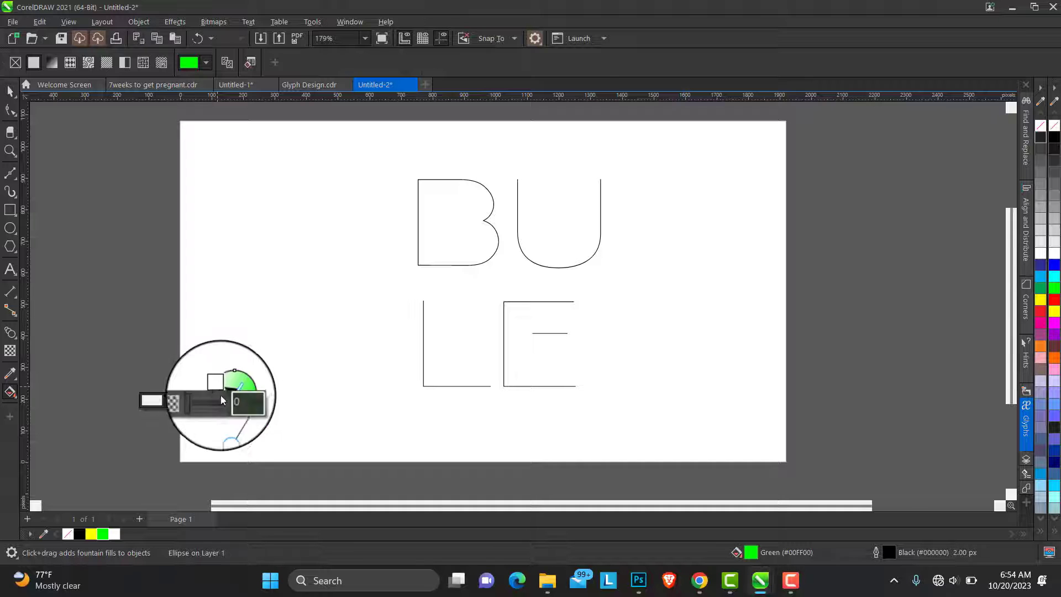
Step: Change the white end of the circle's fountain fill to dark green #006E18
{"action": "left_click", "coordinate": [171, 403]}
{"action": "left_click", "coordinate": [274, 373]}
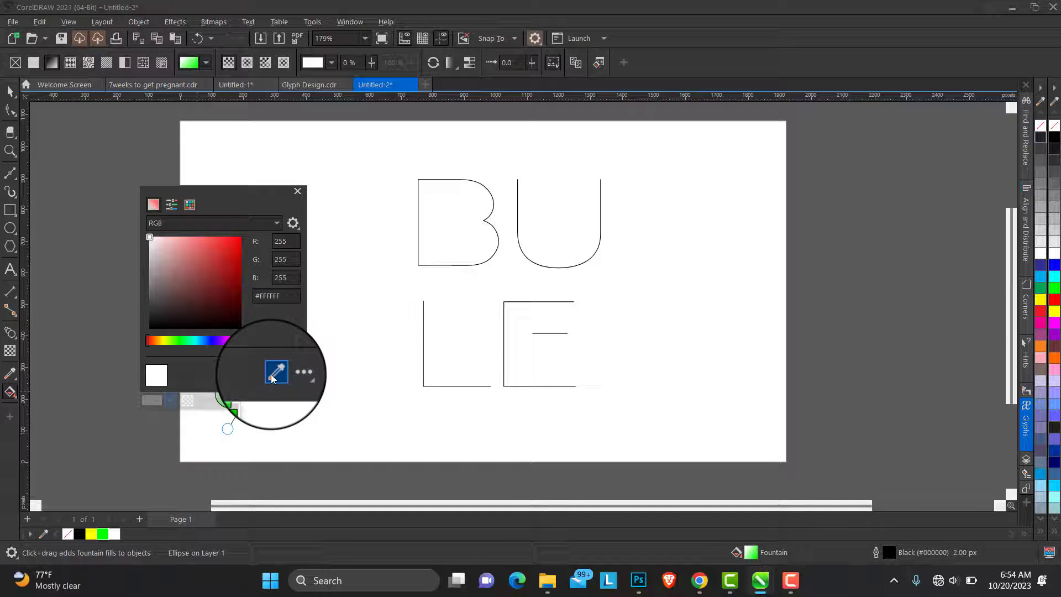
{"action": "left_click", "coordinate": [186, 339]}
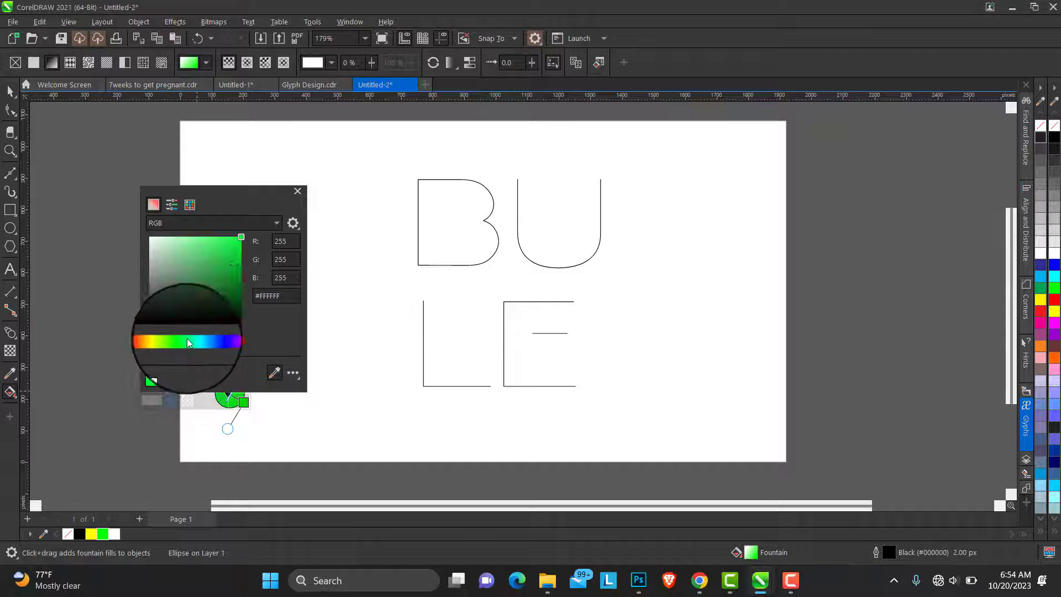
{"action": "left_click", "coordinate": [239, 282]}
{"action": "left_click_drag", "start_coordinate": [240, 283], "coordinate": [239, 287]}
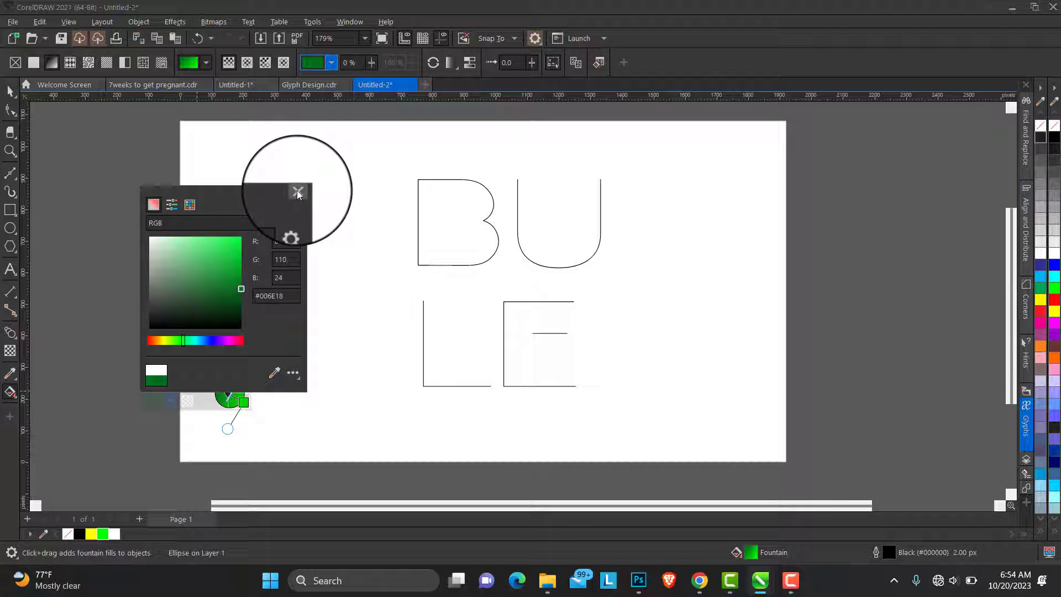
{"action": "left_click", "coordinate": [297, 191]}
Step: Remove the circle's outline and duplicate it into two columns of four evenly spaced circles beside the letters
{"action": "left_click", "coordinate": [10, 91]}
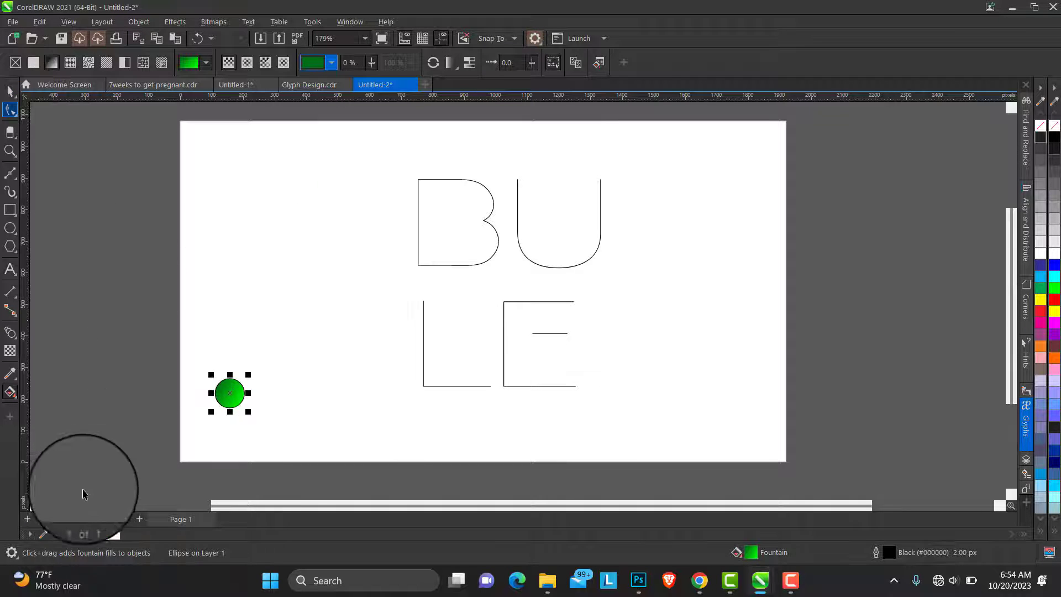
{"action": "right_click", "coordinate": [68, 532]}
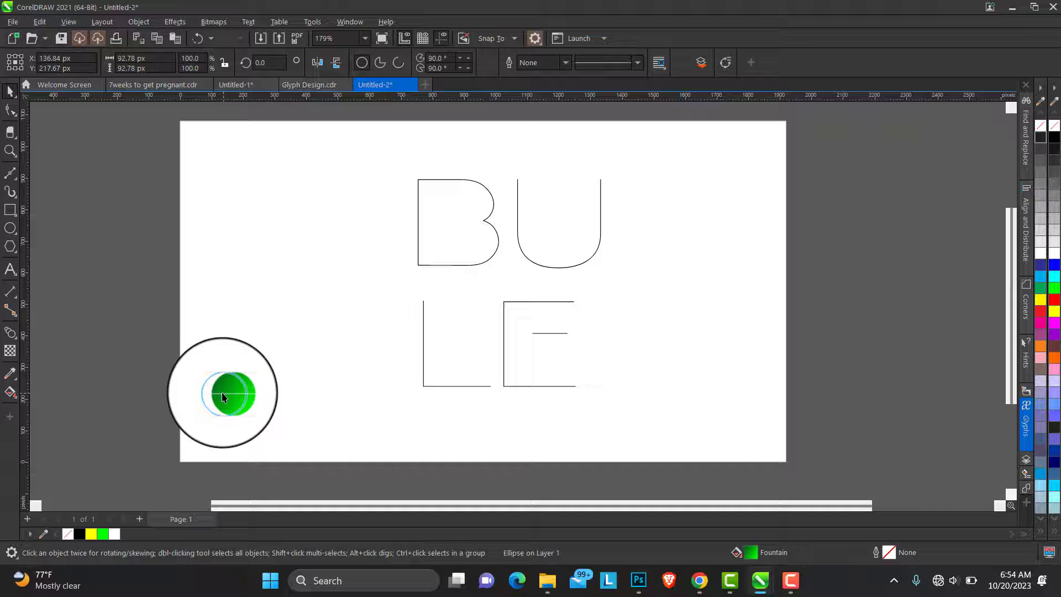
{"action": "left_click_drag", "start_coordinate": [223, 396], "coordinate": [372, 391]}
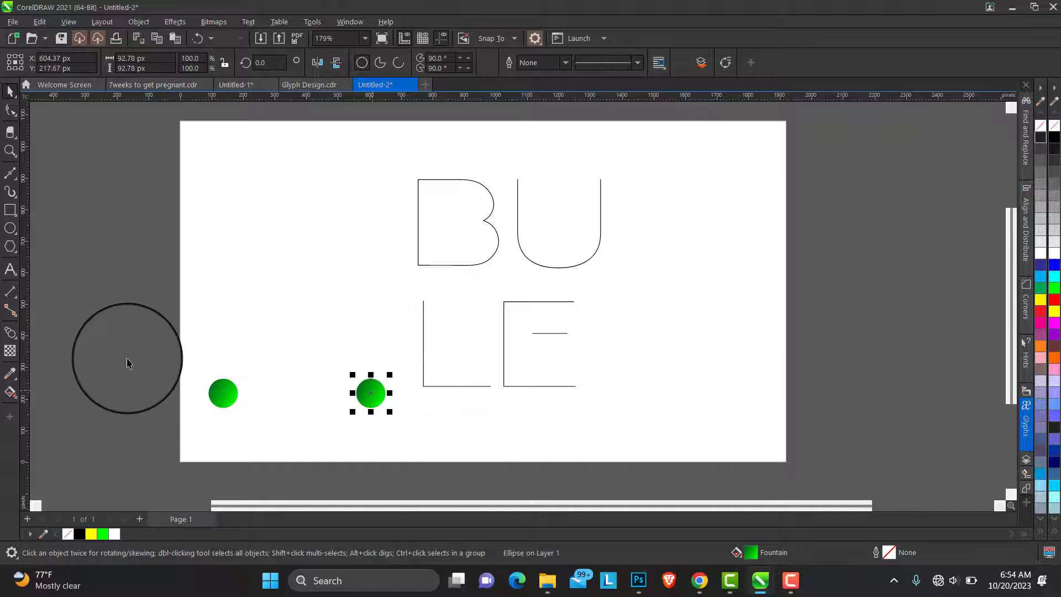
{"action": "left_click_drag", "start_coordinate": [138, 360], "coordinate": [376, 341]}
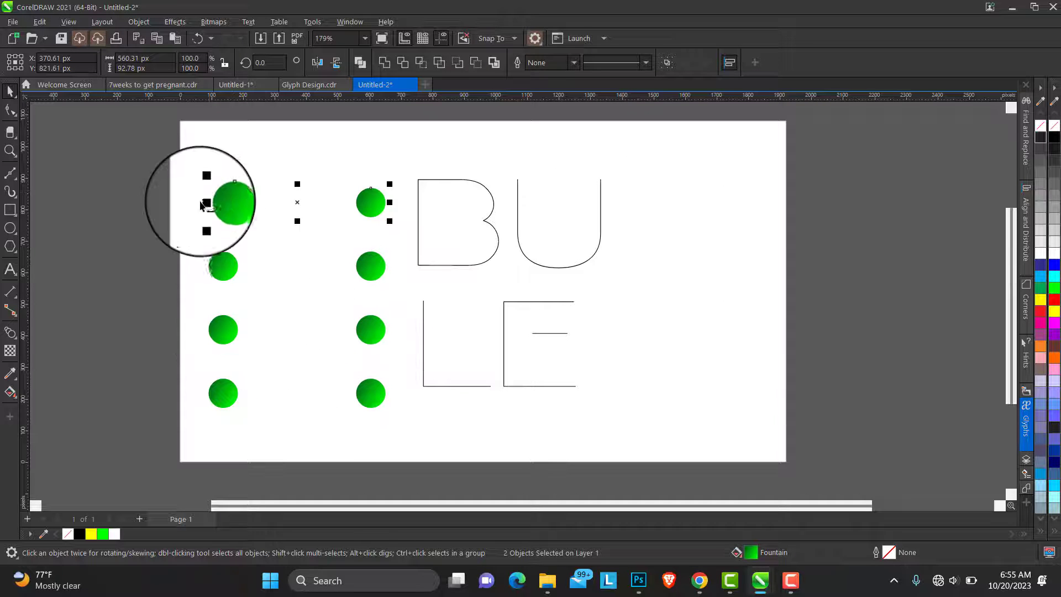
Step: Recolour the top pair of circles to magenta with a Hue/Saturation/Lightness adjustment, setting the hue to -170
{"action": "left_click_drag", "start_coordinate": [139, 175], "coordinate": [433, 235]}
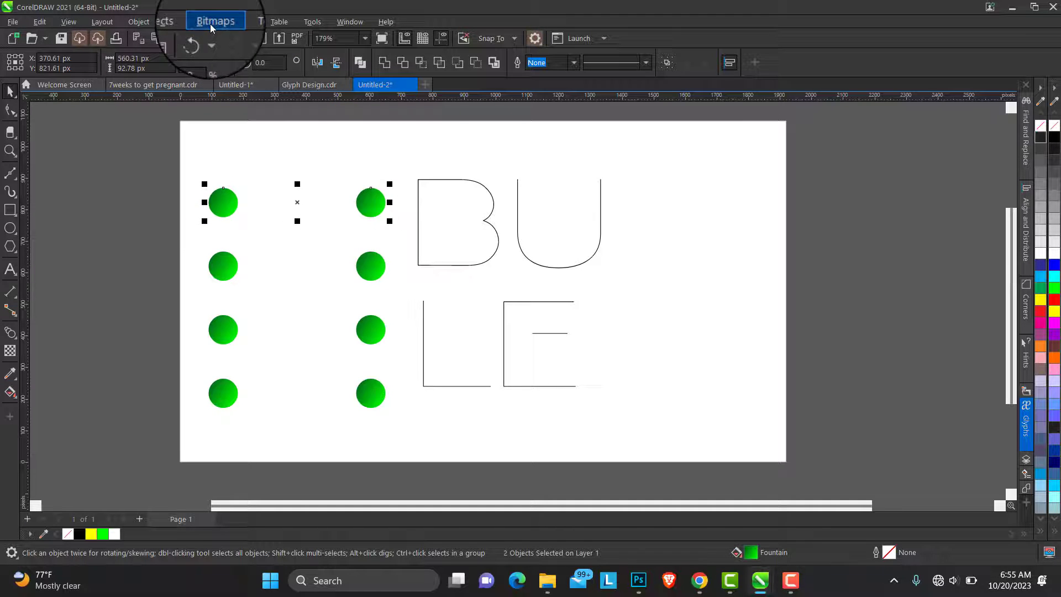
{"action": "left_click", "coordinate": [175, 24]}
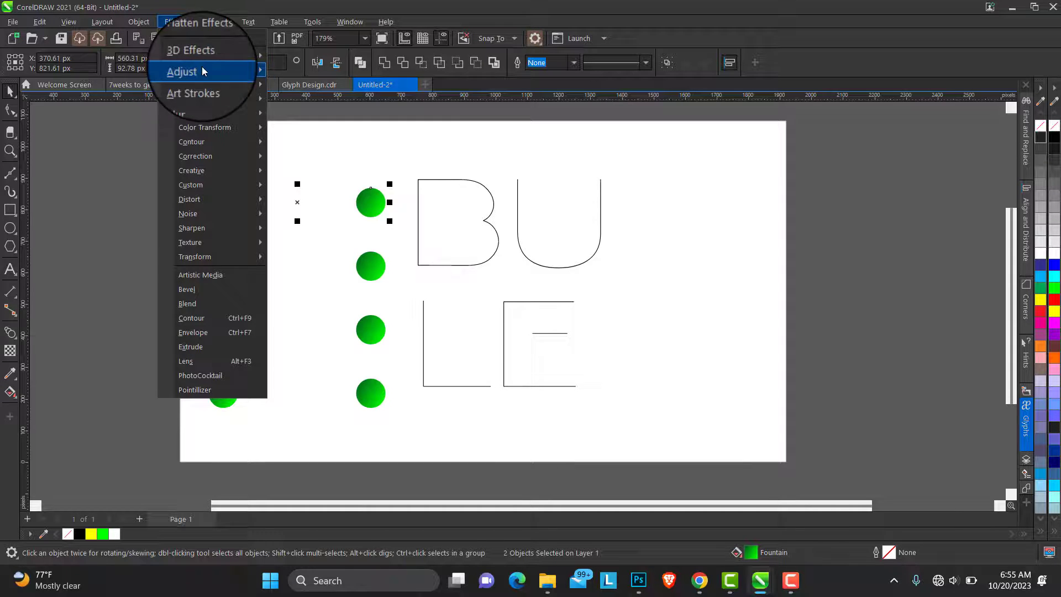
{"action": "mouse_move", "coordinate": [219, 69]}
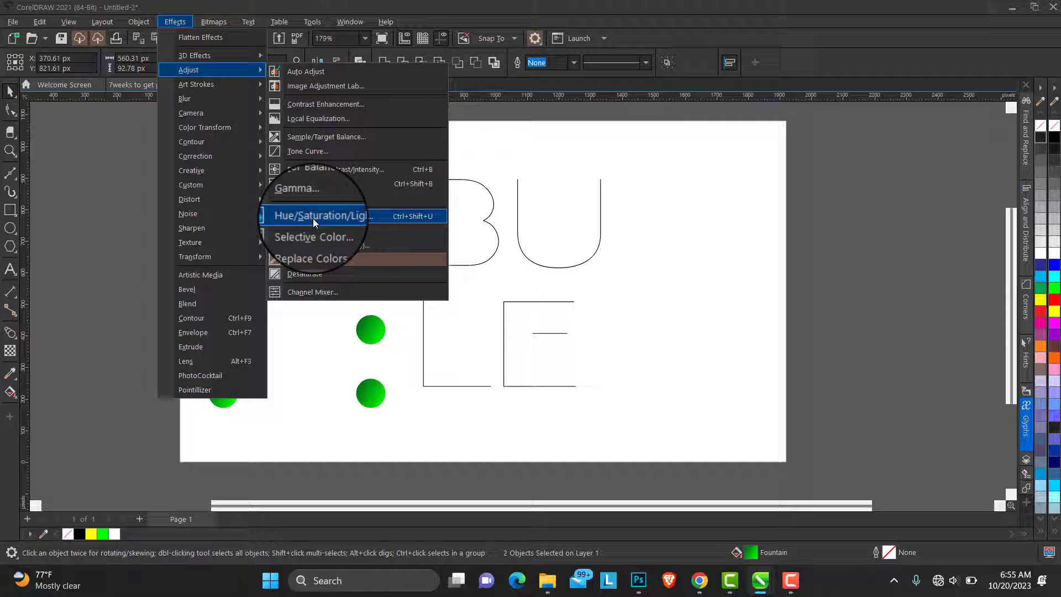
{"action": "left_click", "coordinate": [397, 217]}
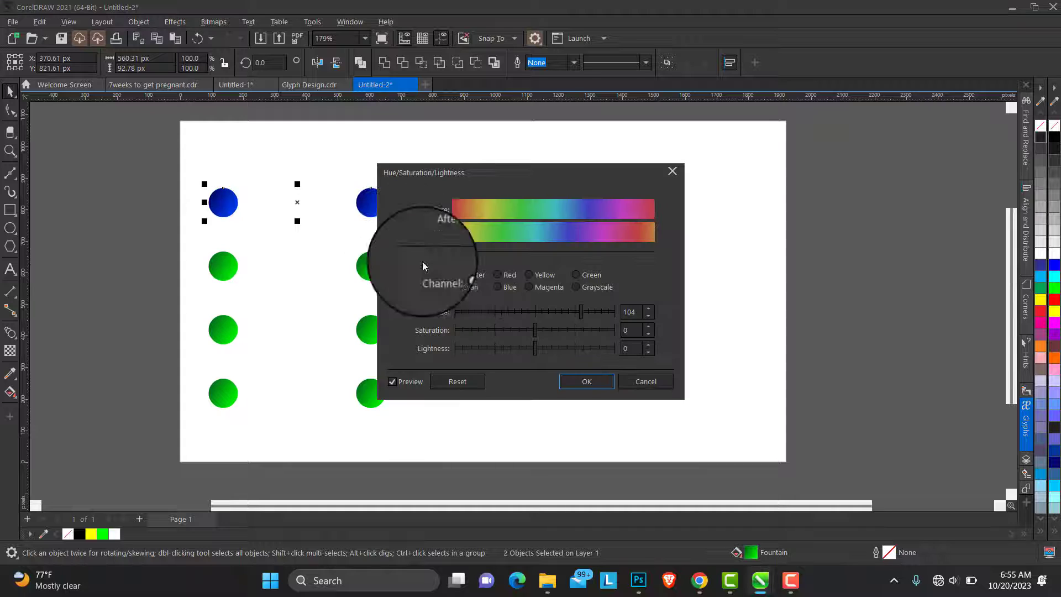
{"action": "left_click_drag", "start_coordinate": [536, 175], "coordinate": [607, 153]}
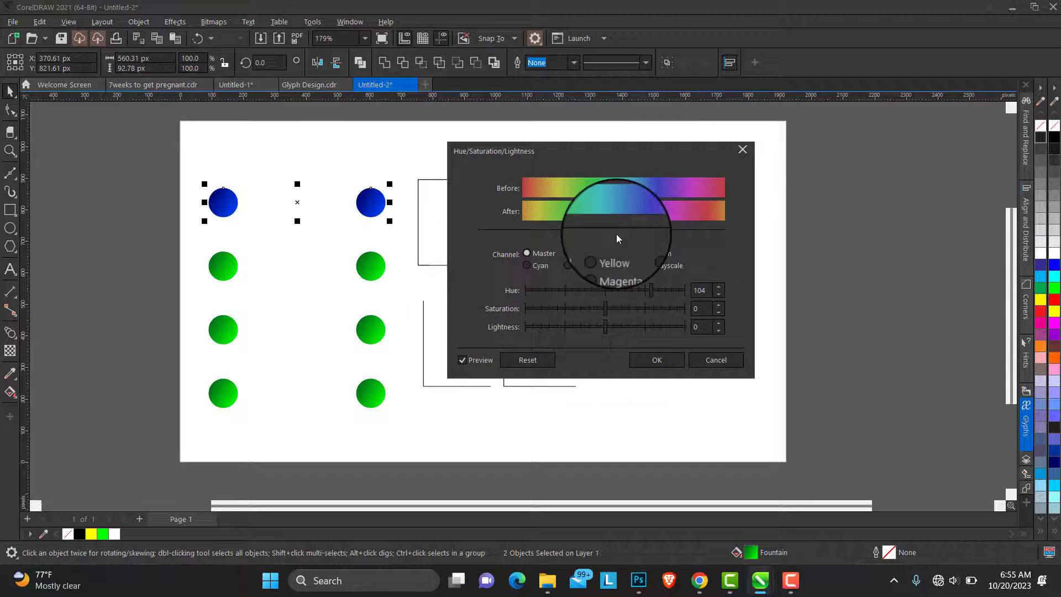
{"action": "left_click_drag", "start_coordinate": [654, 291], "coordinate": [529, 296]}
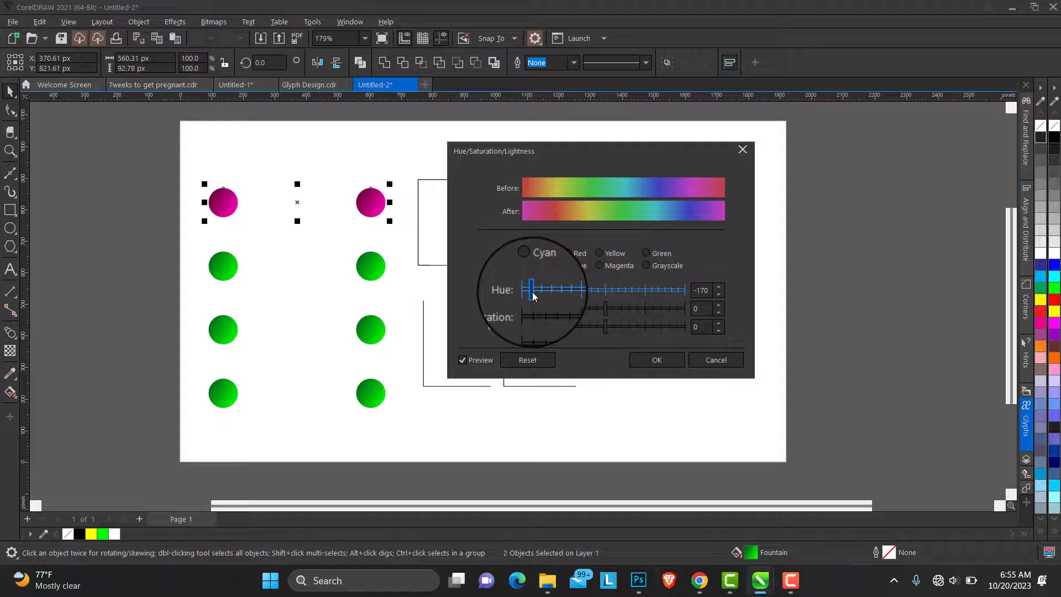
{"action": "left_click", "coordinate": [656, 360]}
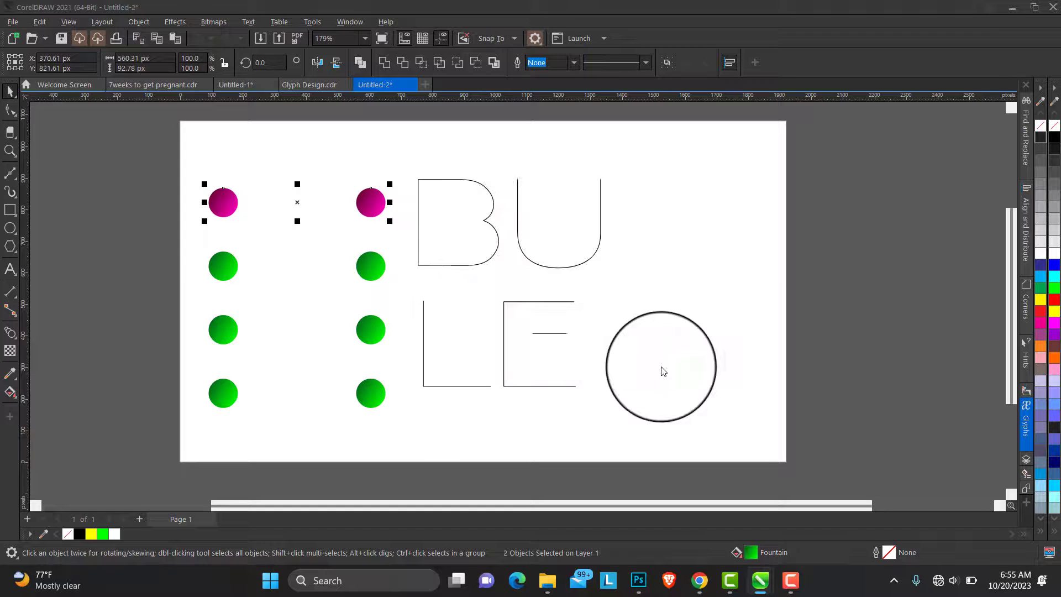
Step: Recolour the third-row pair of circles to blue with a Hue/Saturation/Lightness adjustment, setting the hue to 93
{"action": "left_click_drag", "start_coordinate": [122, 234], "coordinate": [411, 296]}
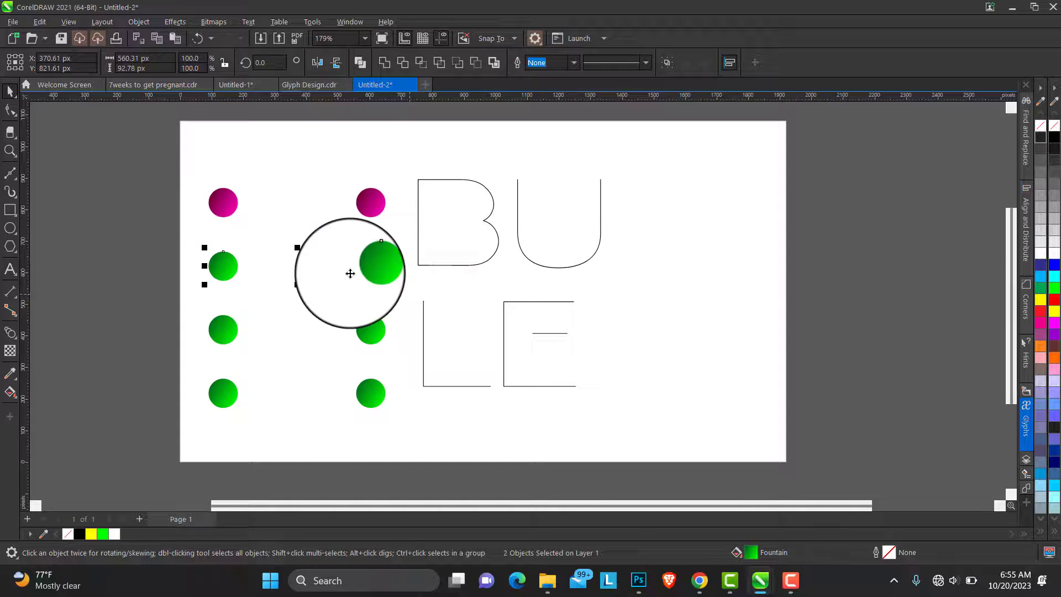
{"action": "left_click_drag", "start_coordinate": [150, 306], "coordinate": [407, 346]}
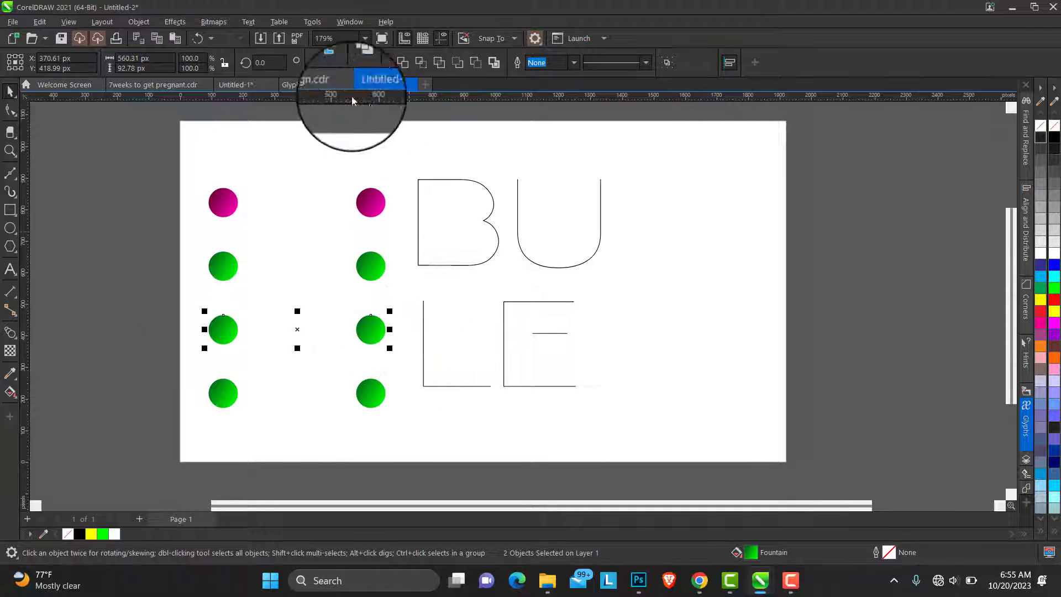
{"action": "left_click", "coordinate": [176, 22]}
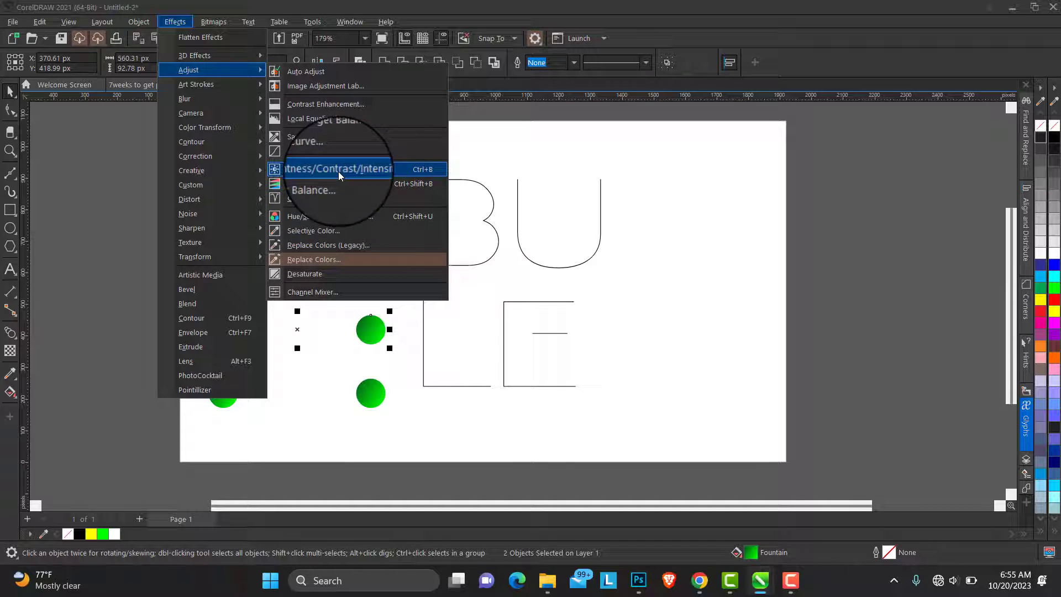
{"action": "left_click", "coordinate": [333, 217]}
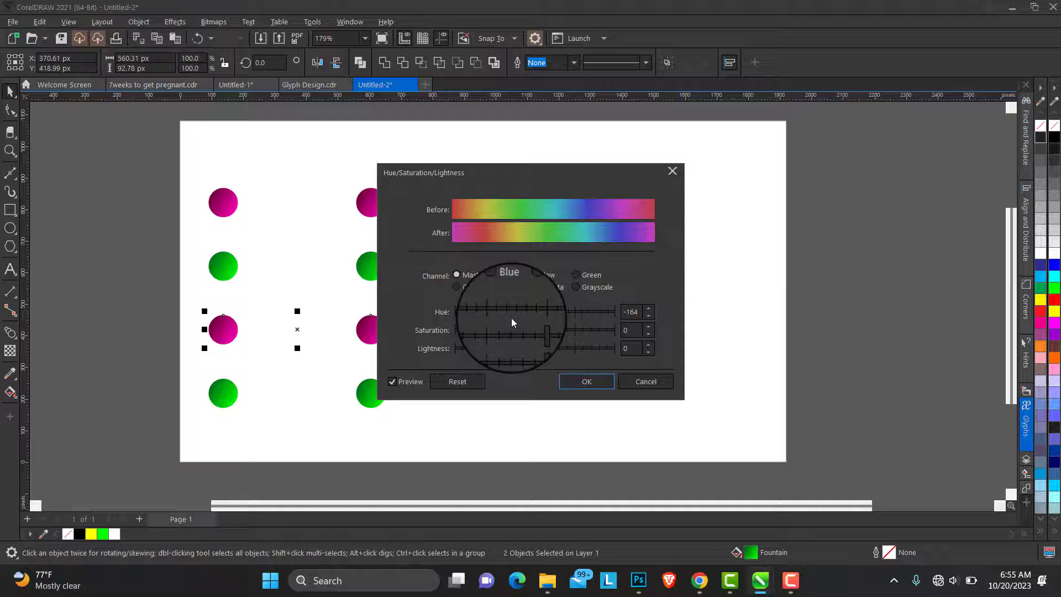
{"action": "left_click", "coordinate": [494, 312]}
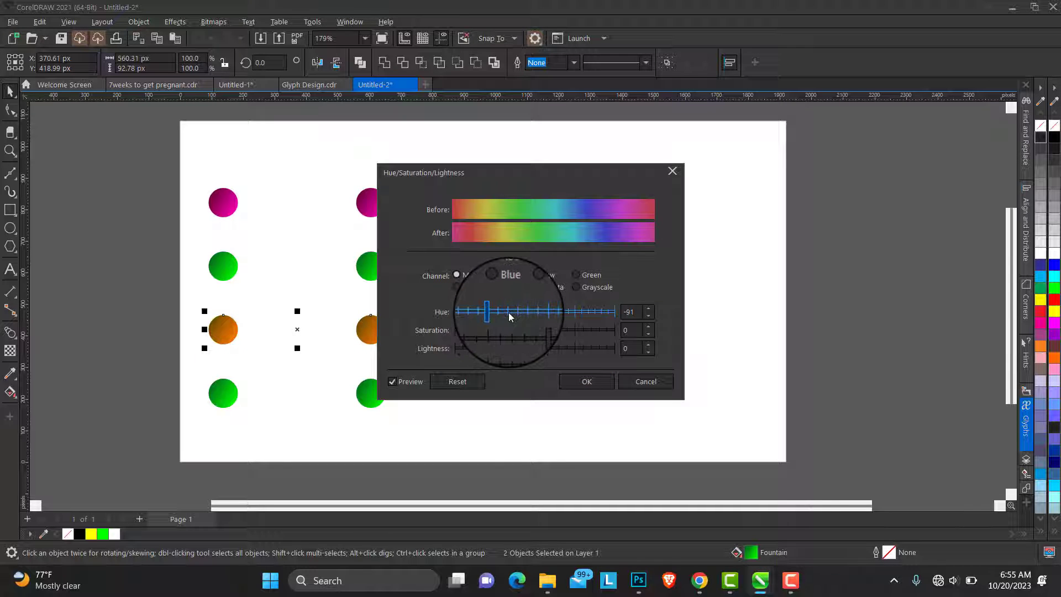
{"action": "left_click_drag", "start_coordinate": [513, 311], "coordinate": [576, 313]}
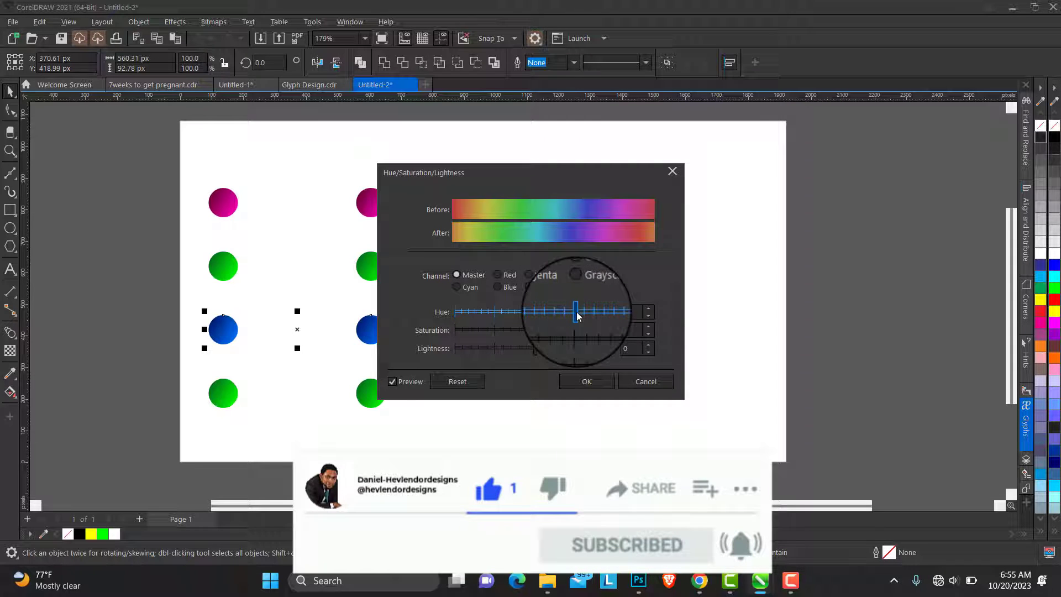
{"action": "left_click", "coordinate": [587, 381]}
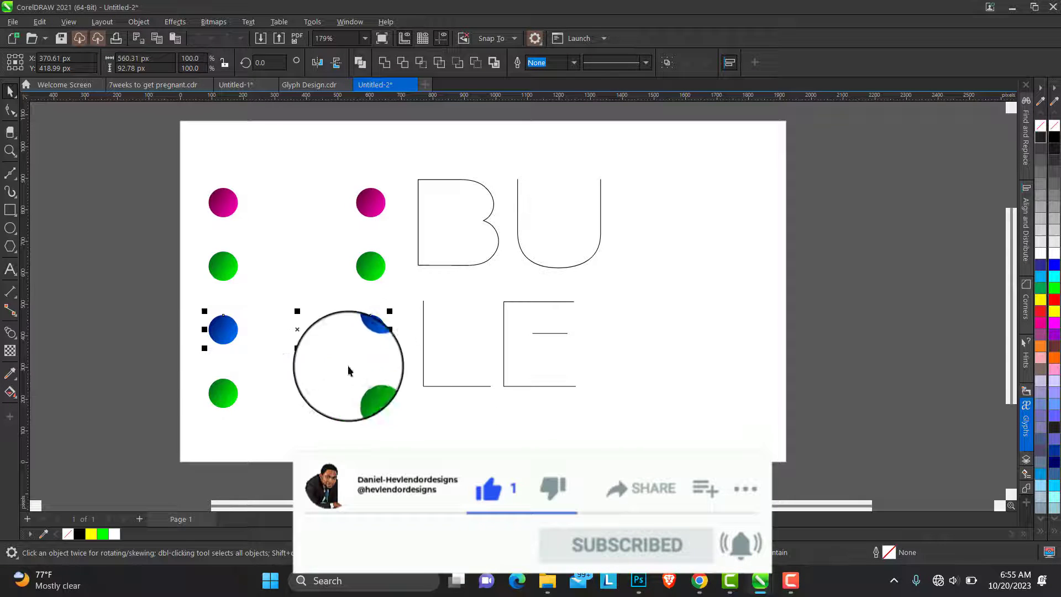
Step: Recolour the bottom pair of circles to lime with a Hue/Saturation/Lightness adjustment, using hue -50 and saturation 4
{"action": "left_click_drag", "start_coordinate": [140, 357], "coordinate": [402, 413]}
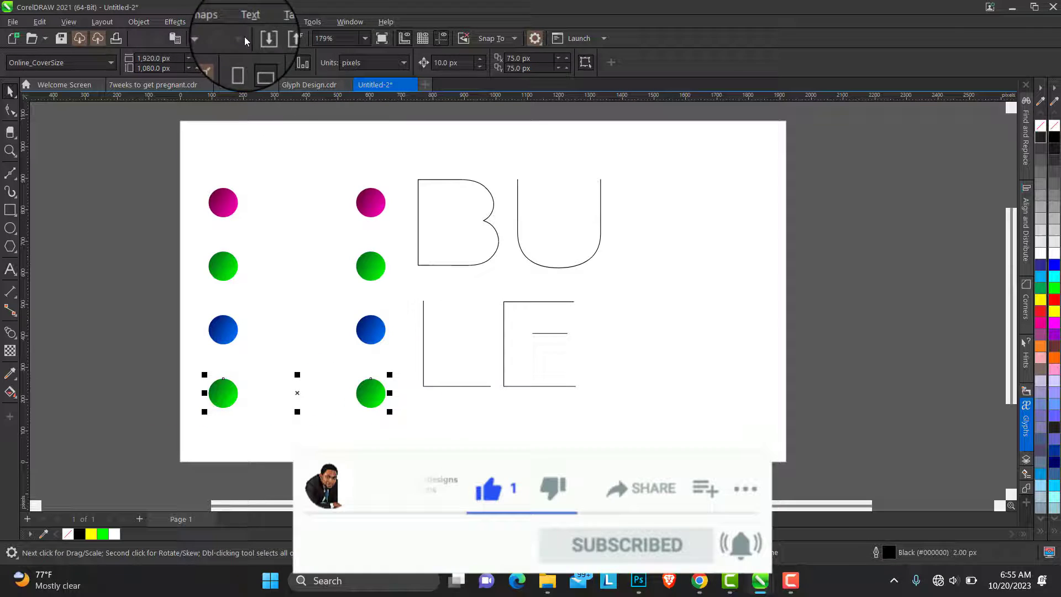
{"action": "left_click", "coordinate": [183, 21]}
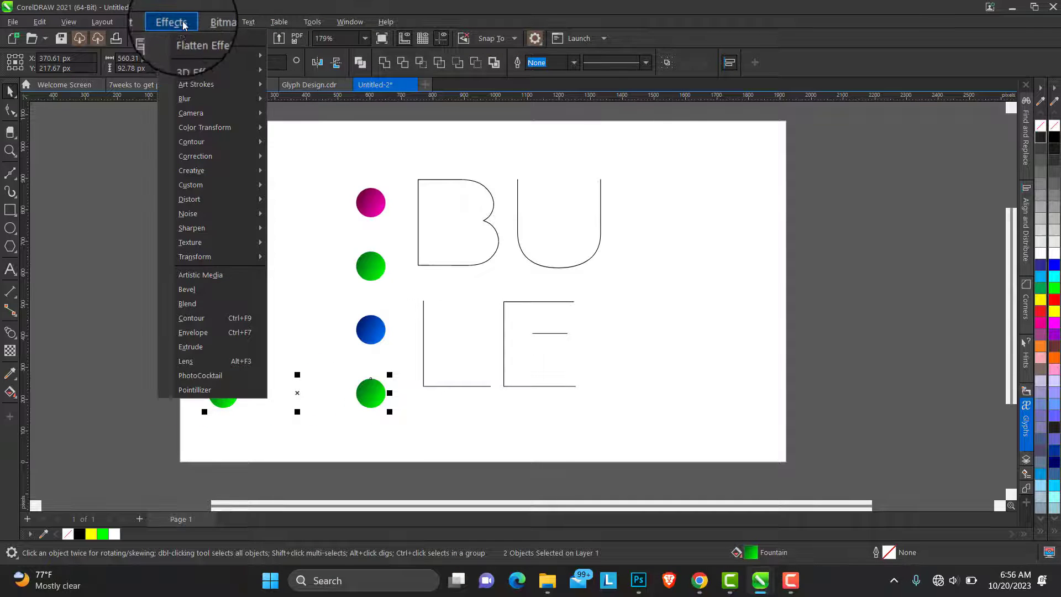
{"action": "mouse_move", "coordinate": [211, 68]}
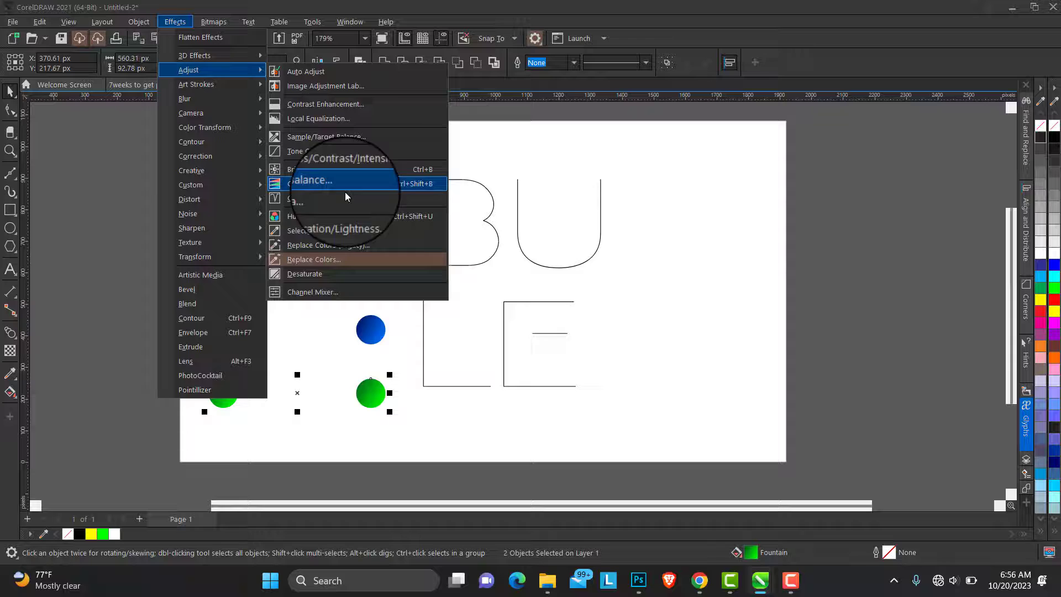
{"action": "left_click", "coordinate": [325, 217]}
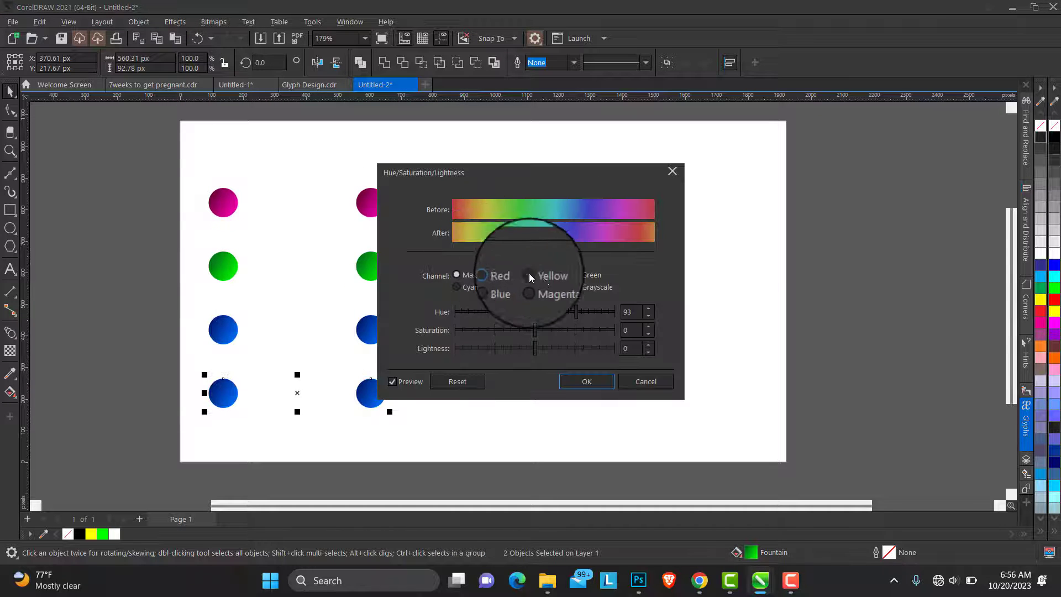
{"action": "left_click_drag", "start_coordinate": [591, 316], "coordinate": [616, 313]}
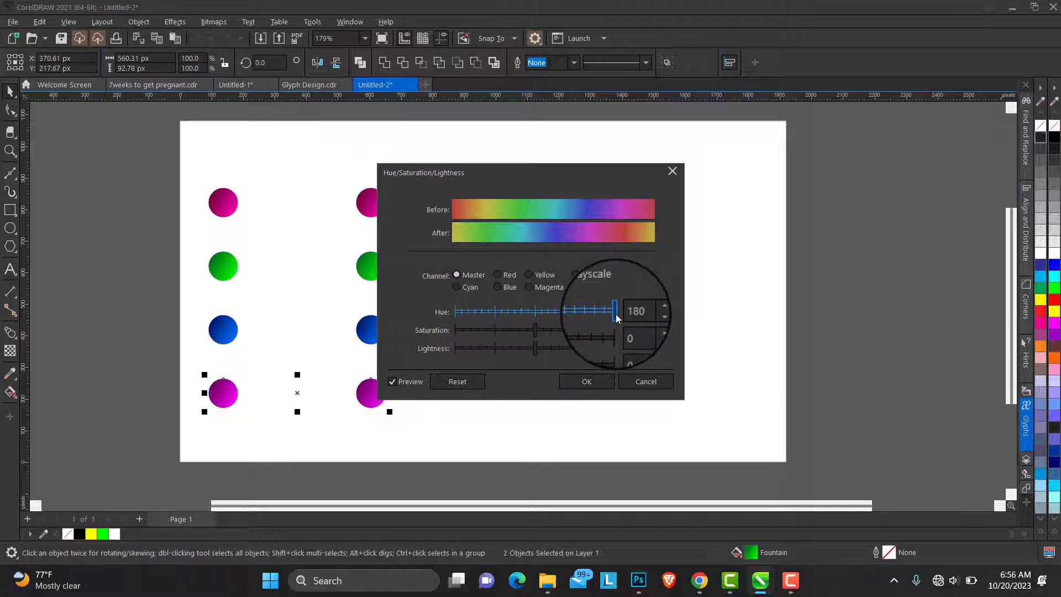
{"action": "left_click", "coordinate": [566, 315]}
{"action": "left_click", "coordinate": [542, 314]}
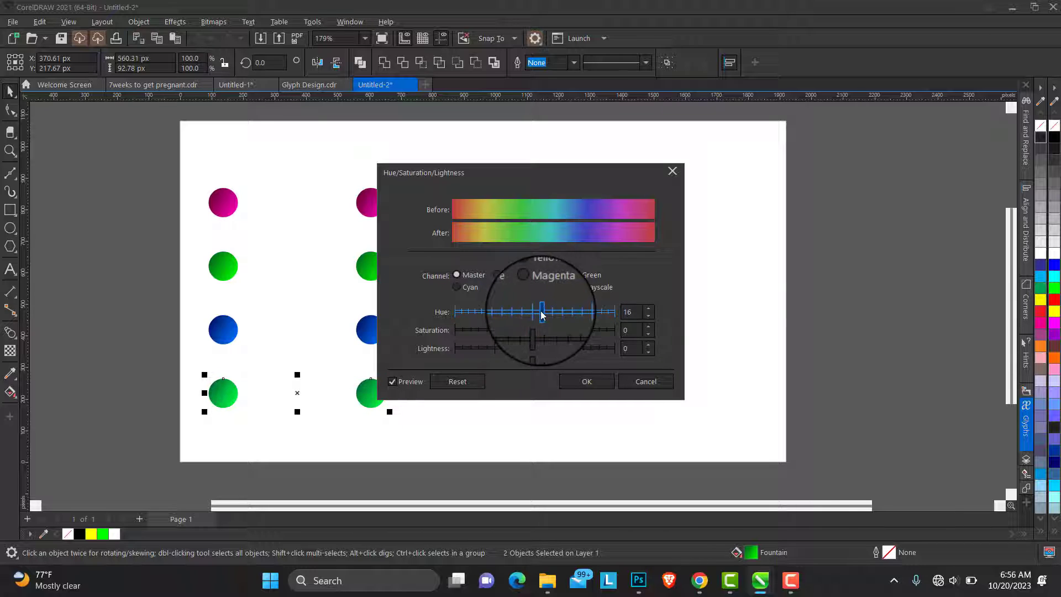
{"action": "mouse_move", "coordinate": [508, 313]}
{"action": "left_mouse_down"}
{"action": "mouse_move", "coordinate": [485, 312]}
{"action": "mouse_move", "coordinate": [513, 313]}
{"action": "left_mouse_up"}
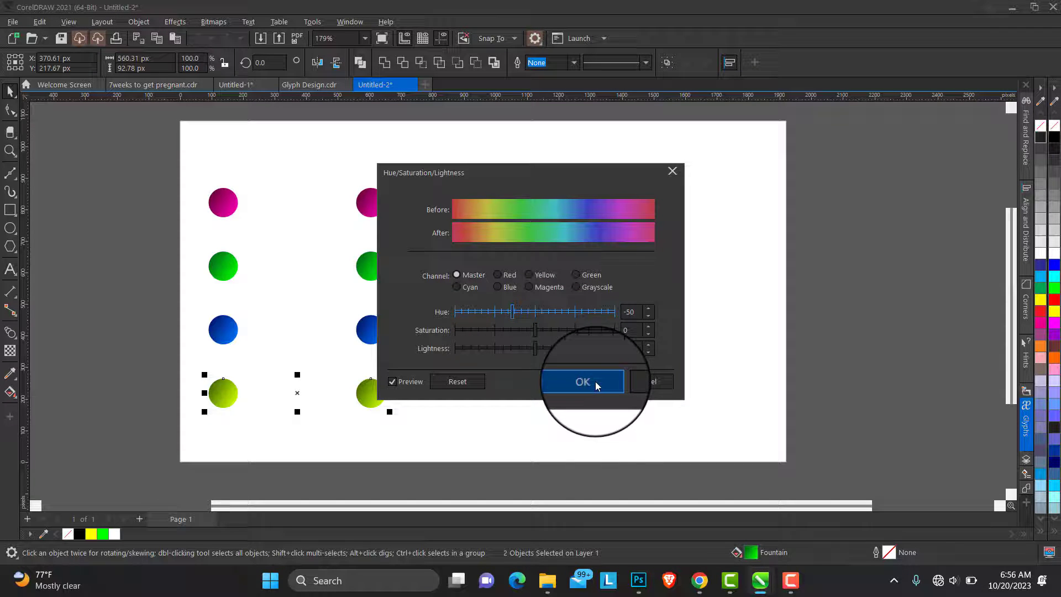
{"action": "left_click_drag", "start_coordinate": [535, 330], "coordinate": [556, 333]}
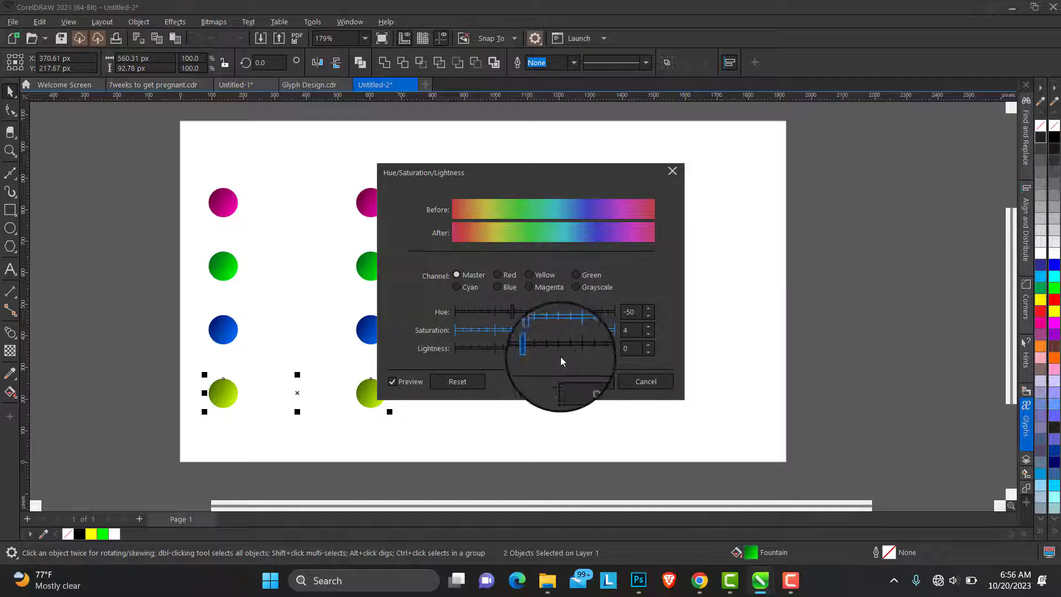
{"action": "left_click", "coordinate": [581, 380]}
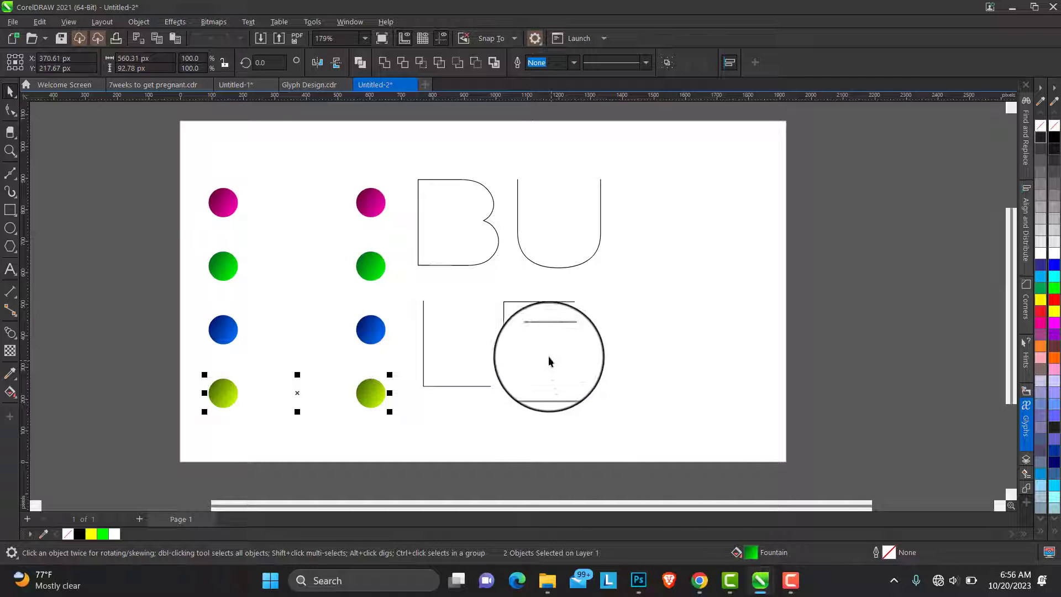
Step: Blend the two lime circles in the bottom row together, entering 1000 blend steps
{"action": "left_click", "coordinate": [9, 151]}
{"action": "left_click_drag", "start_coordinate": [133, 154], "coordinate": [781, 469]}
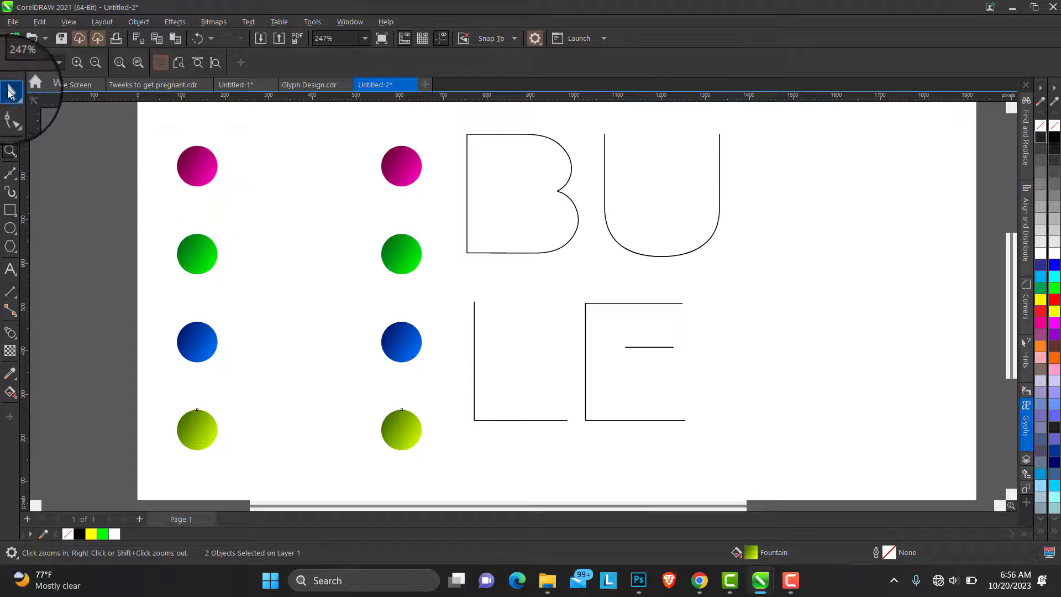
{"action": "left_click", "coordinate": [10, 90]}
{"action": "left_click", "coordinate": [196, 424]}
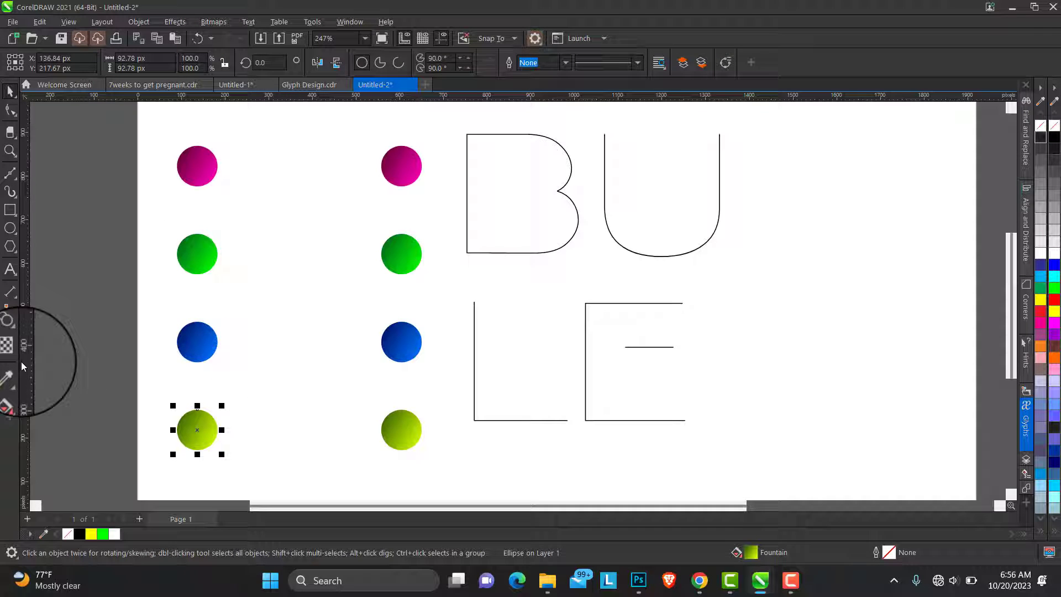
{"action": "left_click", "coordinate": [16, 336]}
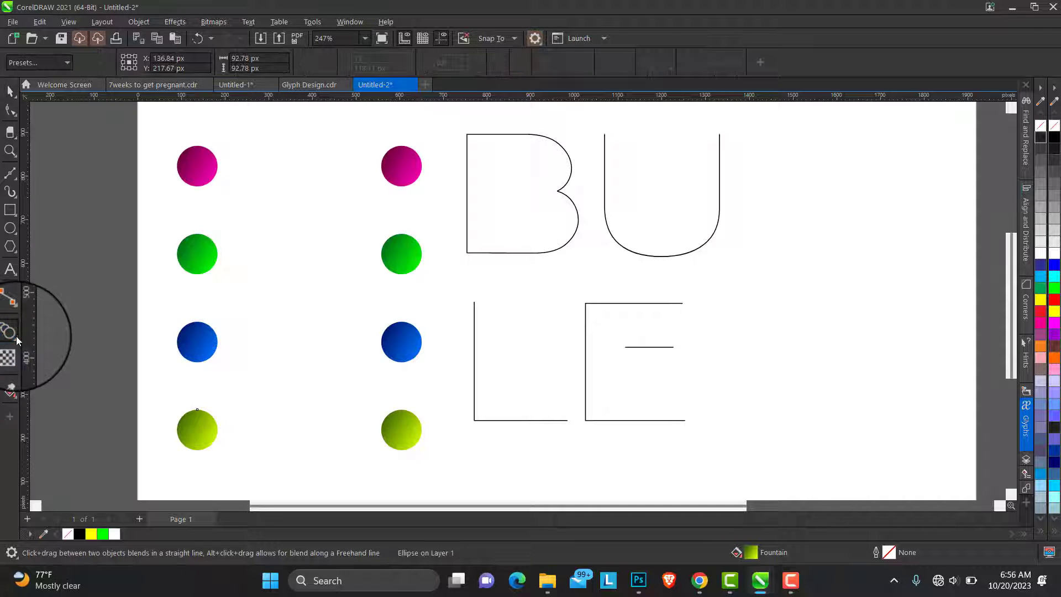
{"action": "left_click", "coordinate": [16, 336]}
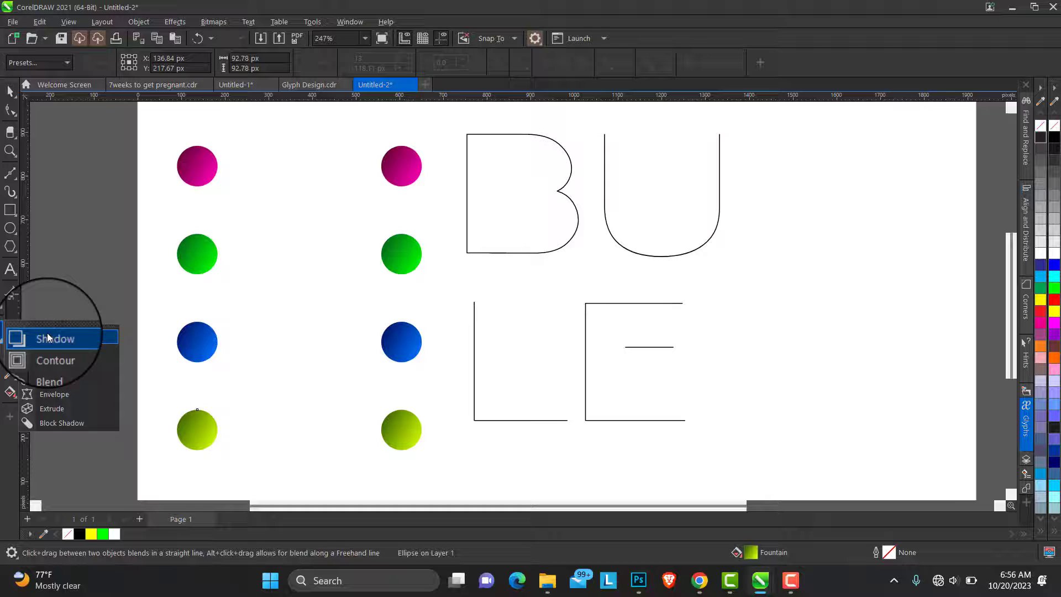
{"action": "left_click", "coordinate": [65, 367]}
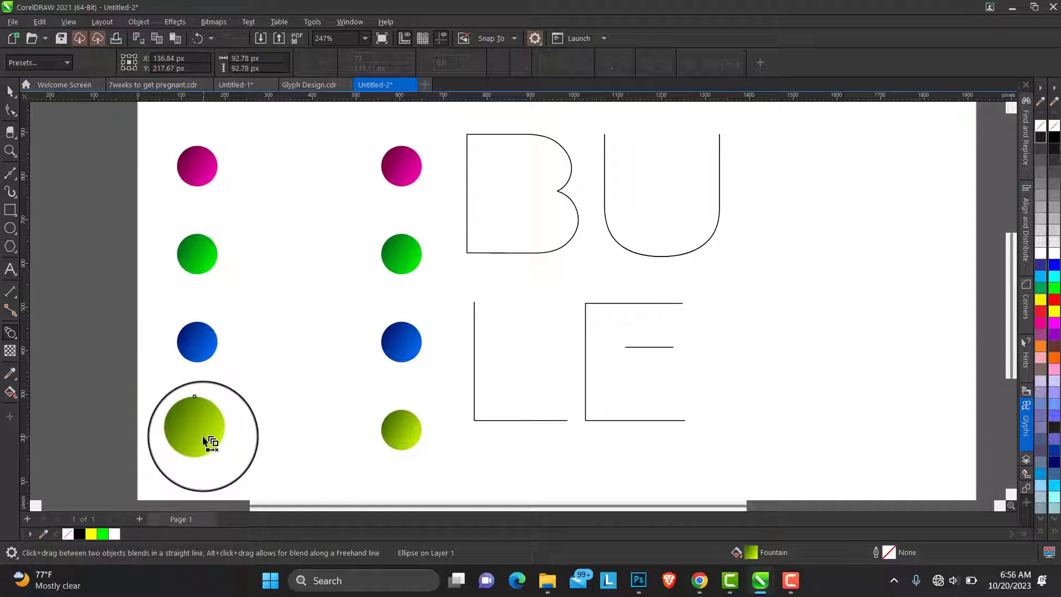
{"action": "left_click_drag", "start_coordinate": [198, 430], "coordinate": [402, 430]}
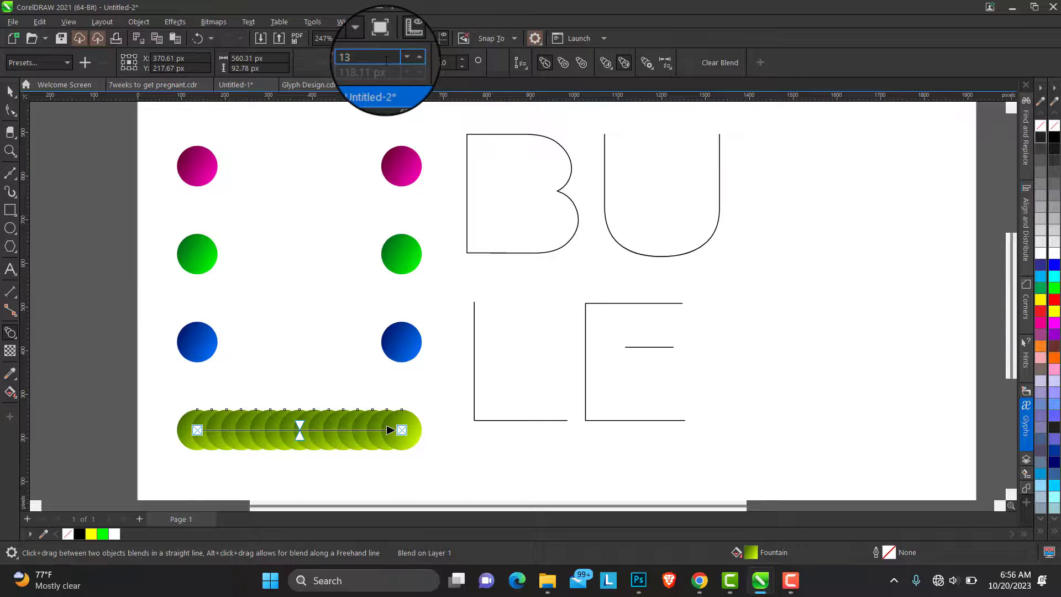
{"action": "left_click", "coordinate": [353, 63]}
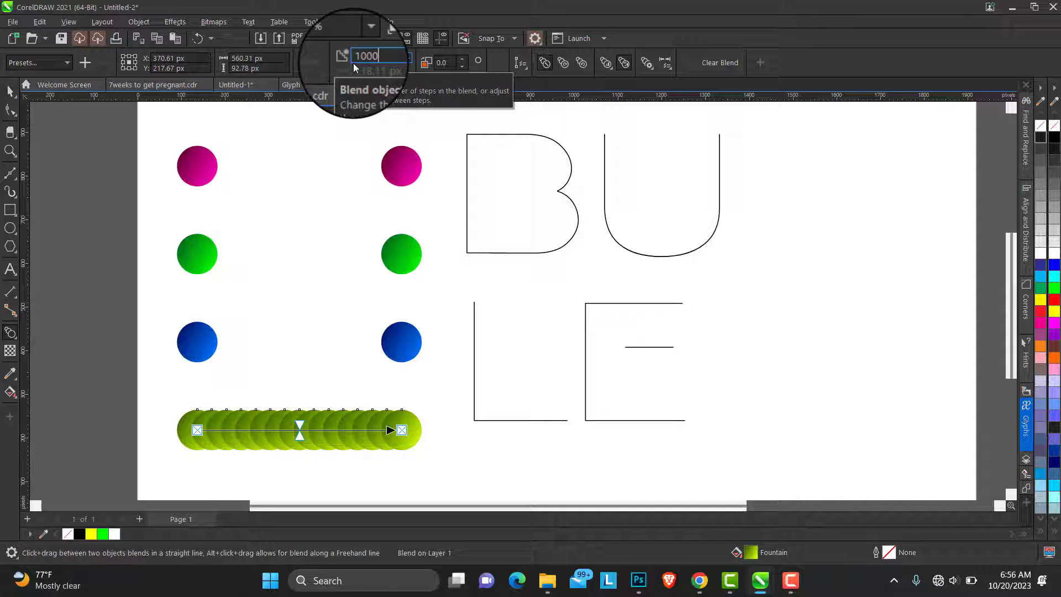
{"action": "key", "text": "Return"}
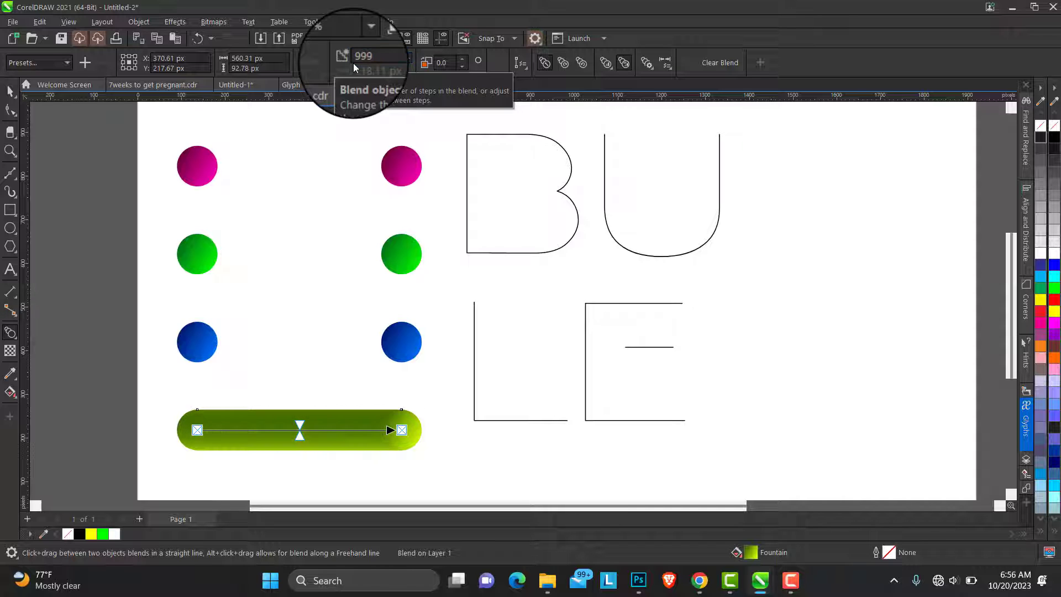
Step: Attach the lime blend to the letter L's line as its new path
{"action": "left_click", "coordinate": [10, 92]}
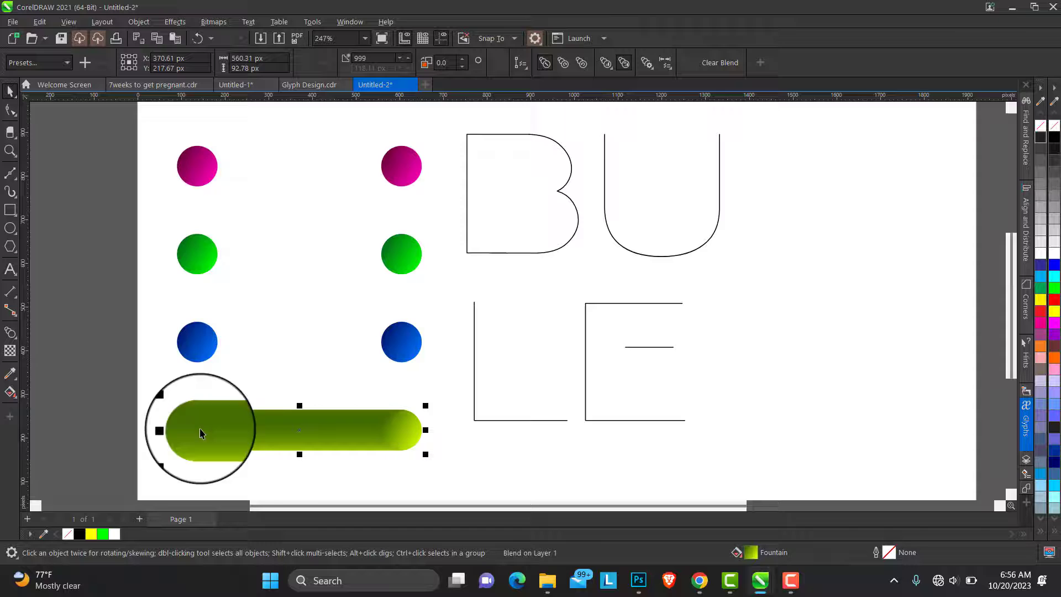
{"action": "left_click", "coordinate": [527, 69]}
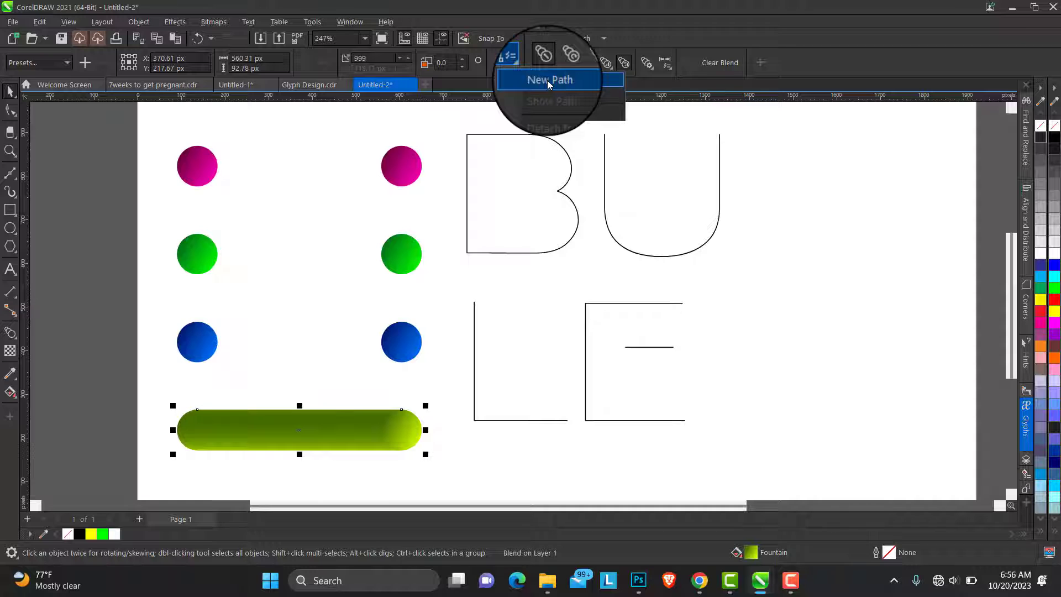
{"action": "left_click", "coordinate": [547, 80]}
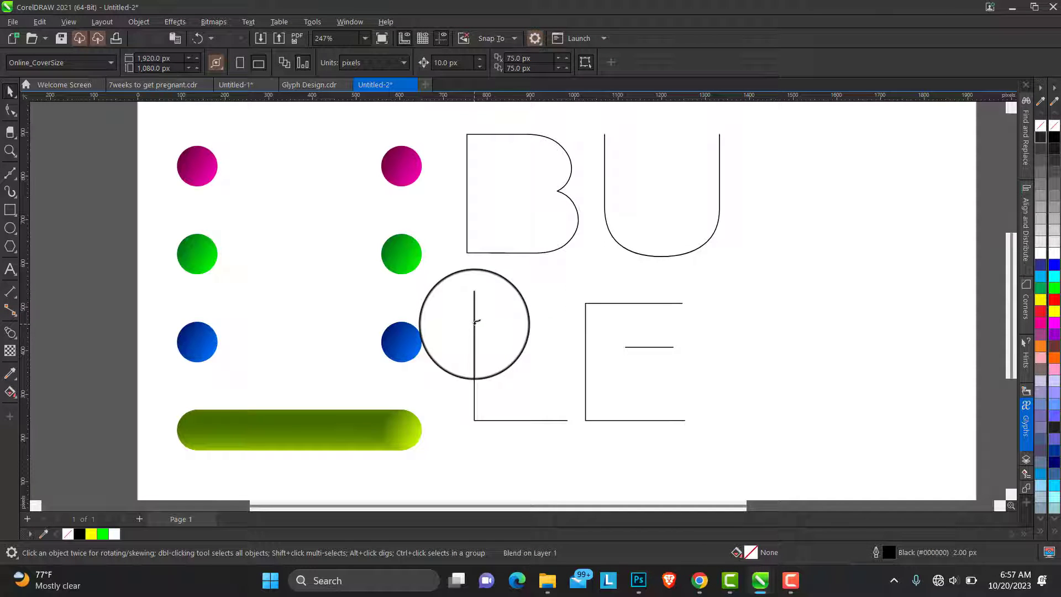
{"action": "left_click", "coordinate": [474, 321]}
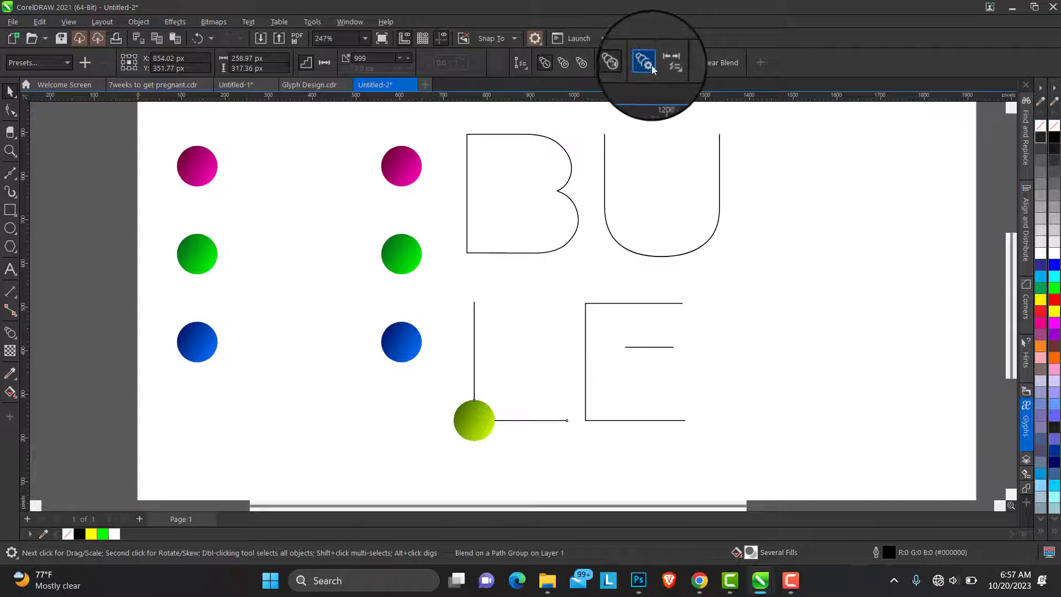
Step: Spread the lime blend over the whole letter L with the Blend along full path option
{"action": "left_click", "coordinate": [652, 68]}
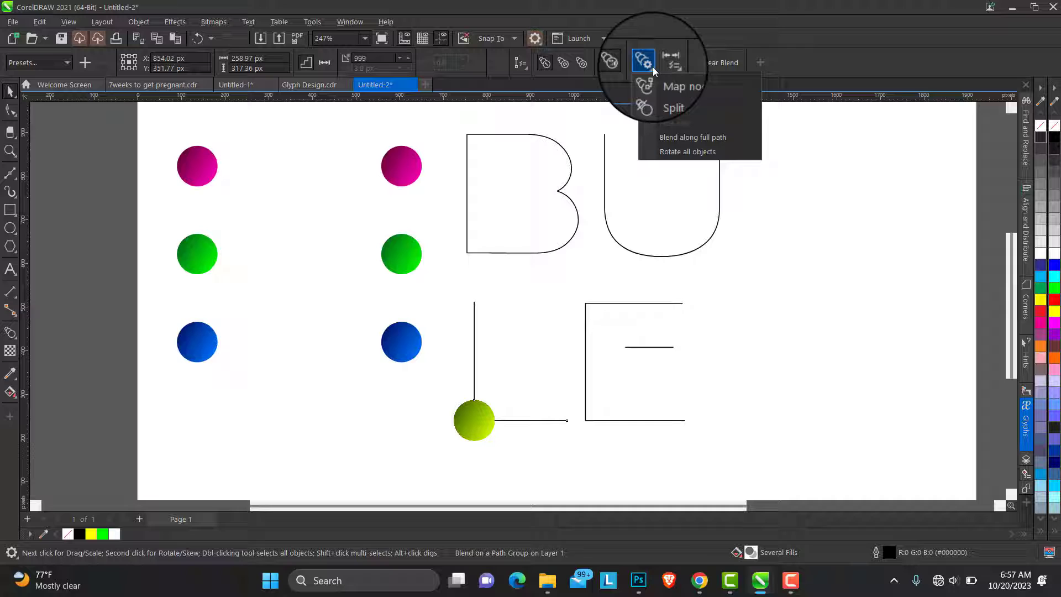
{"action": "left_click", "coordinate": [666, 65]}
{"action": "left_click", "coordinate": [648, 67]}
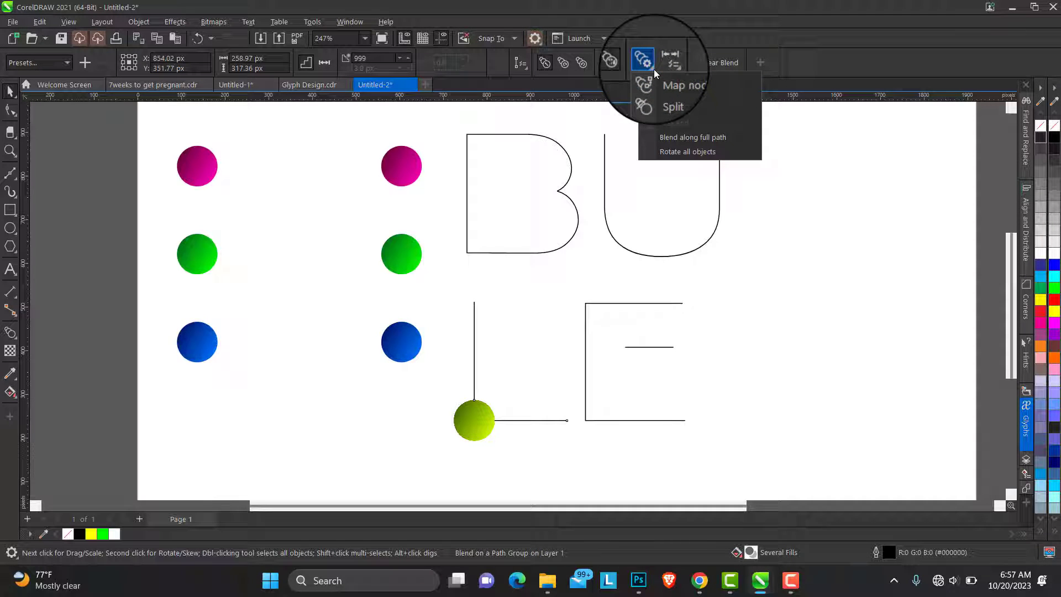
{"action": "left_click", "coordinate": [649, 69]}
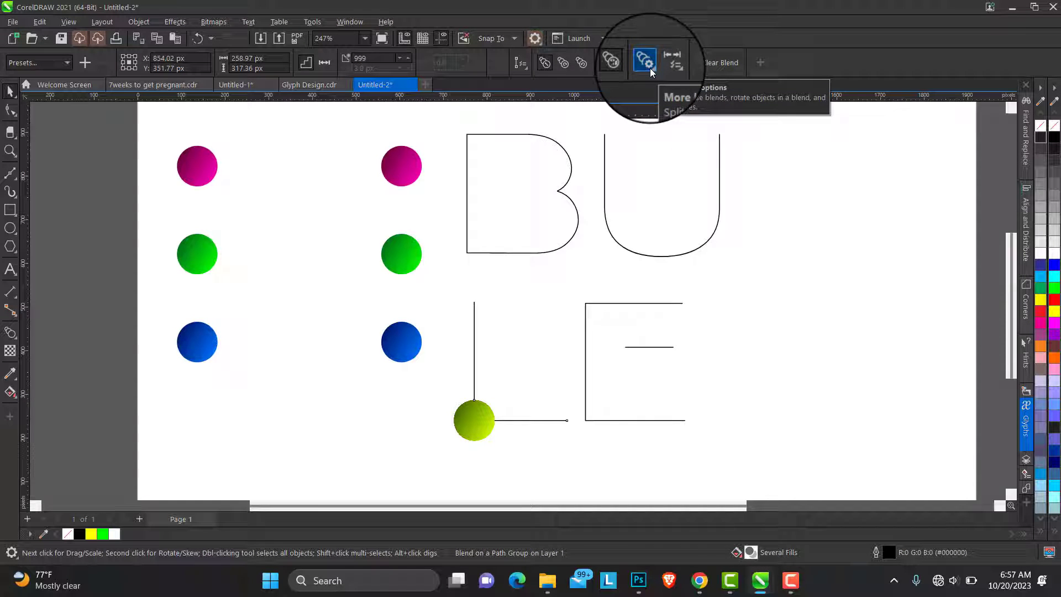
{"action": "left_click", "coordinate": [654, 68]}
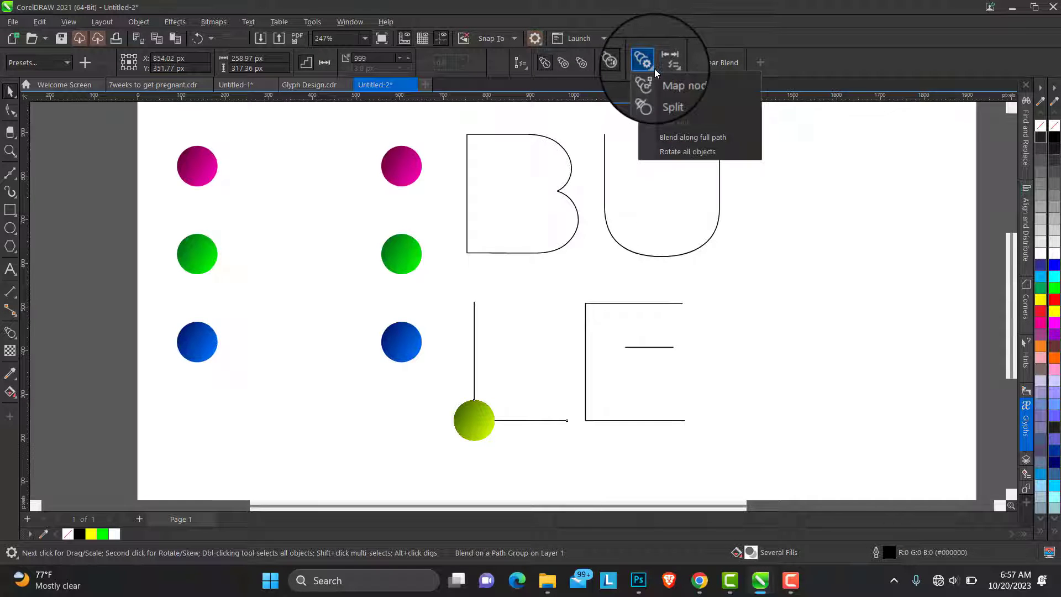
{"action": "left_click", "coordinate": [695, 137]}
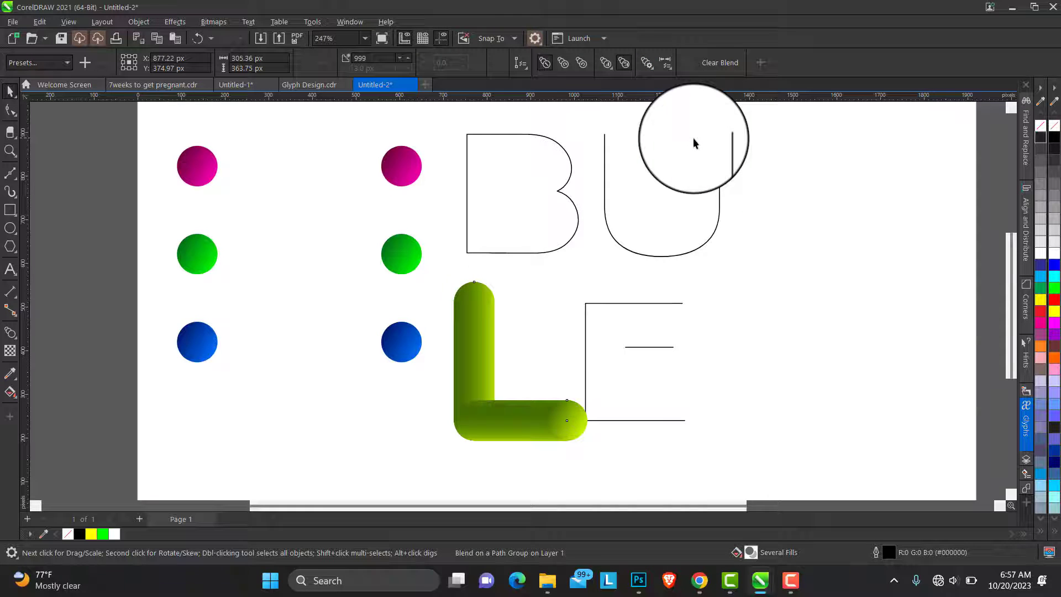
Step: Try sending the control circle at the end of the L's foot to the back of the page, and undo the change
{"action": "left_click_drag", "start_coordinate": [598, 419], "coordinate": [565, 421]}
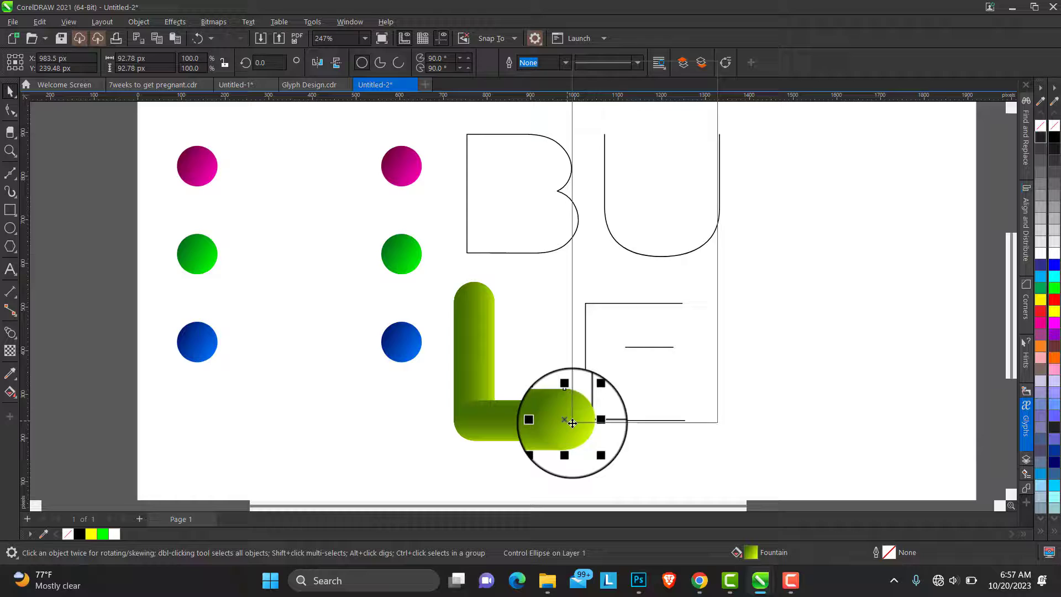
{"action": "right_click", "coordinate": [572, 423]}
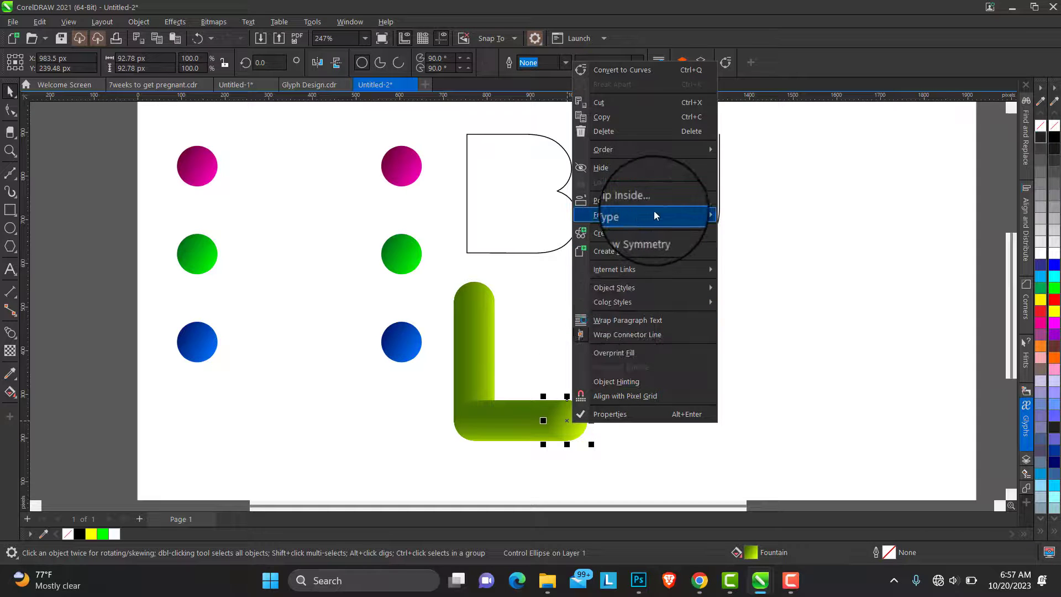
{"action": "mouse_move", "coordinate": [655, 151]}
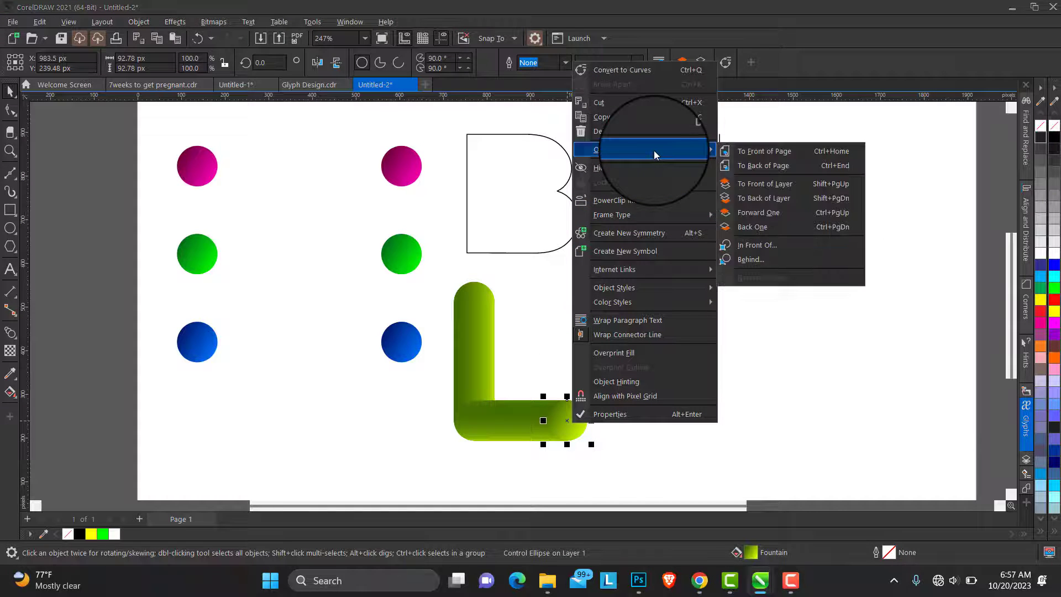
{"action": "left_click", "coordinate": [764, 166]}
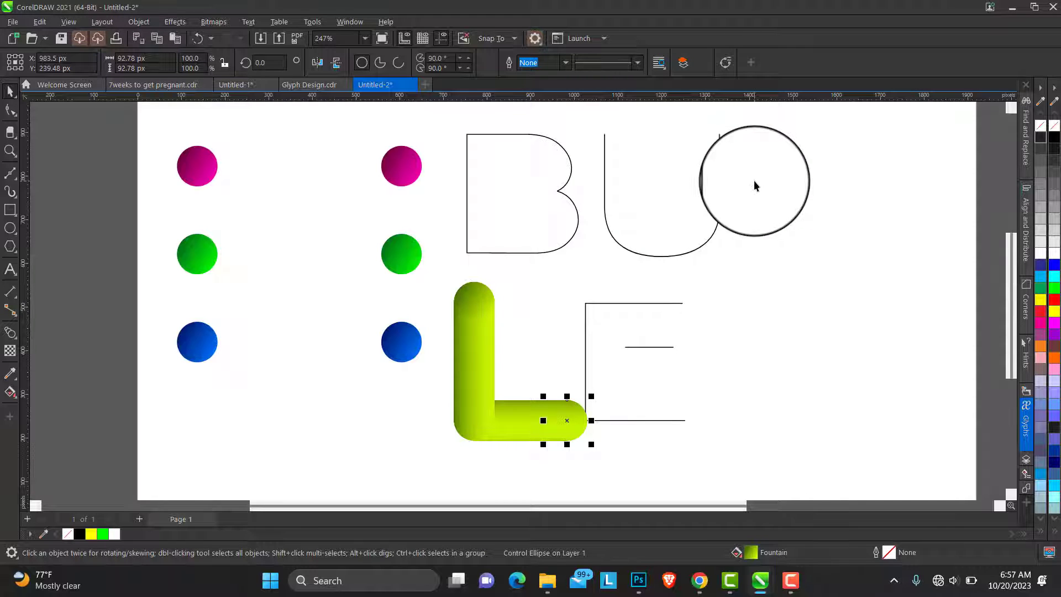
{"action": "key", "text": "ctrl+z"}
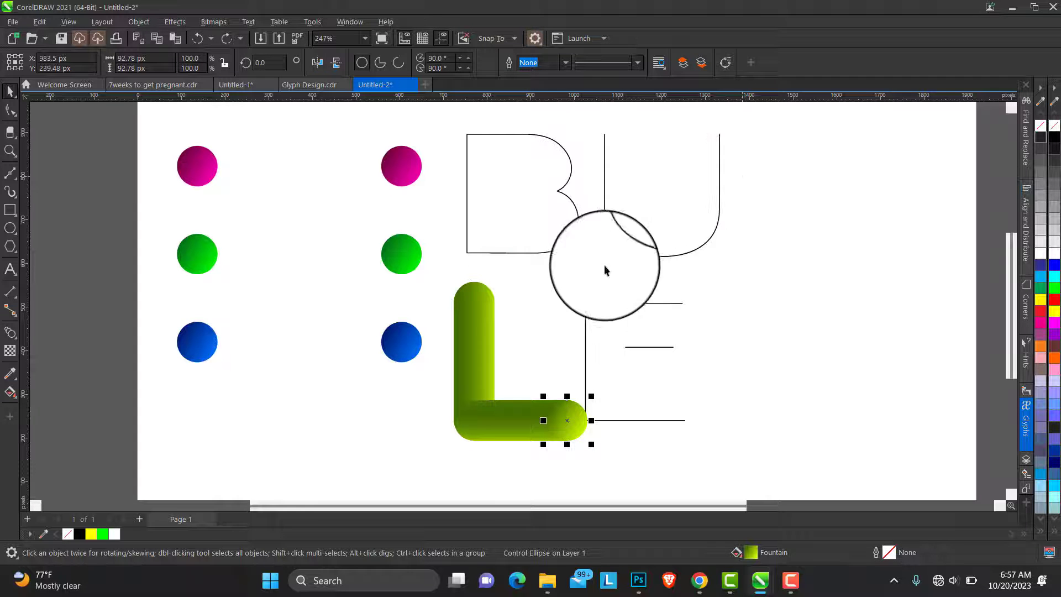
Step: Move the lime letter L slightly left and down, away from the E
{"action": "left_click", "coordinate": [479, 298]}
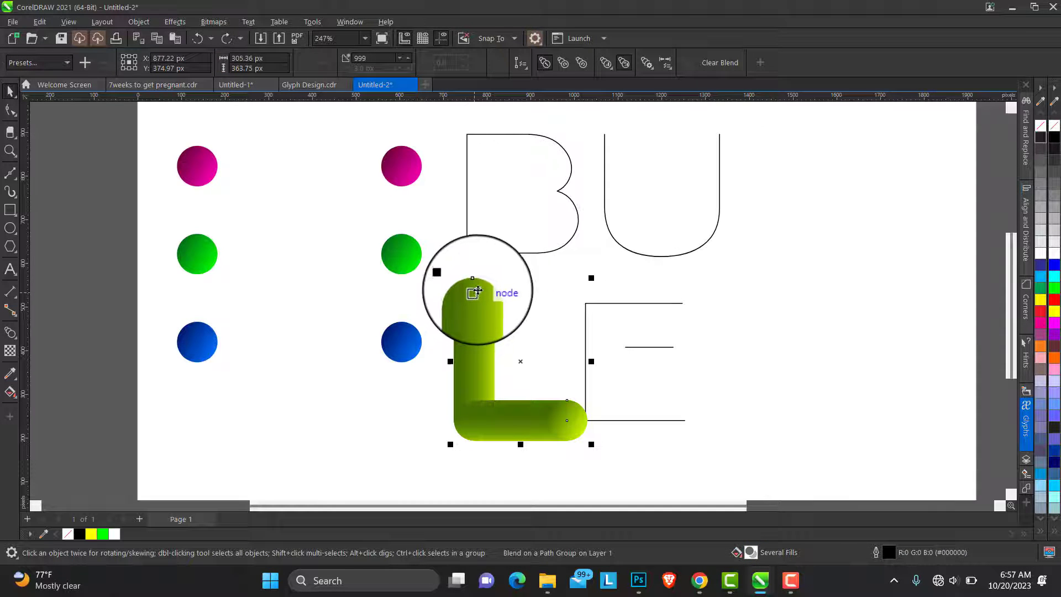
{"action": "mouse_move", "coordinate": [486, 359]}
{"action": "left_mouse_down"}
{"action": "mouse_move", "coordinate": [469, 374]}
{"action": "mouse_move", "coordinate": [476, 369]}
{"action": "left_mouse_up"}
Step: Blend the two blue circles in the third row together with 999 blend steps
{"action": "left_click", "coordinate": [401, 352]}
{"action": "left_click", "coordinate": [9, 351]}
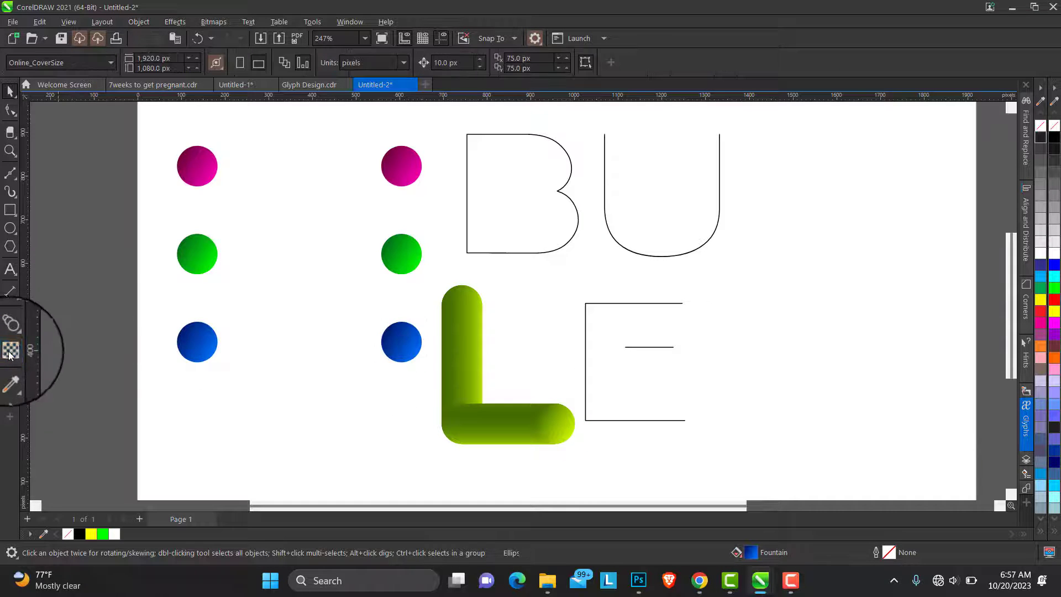
{"action": "left_click", "coordinate": [10, 331]}
{"action": "left_click_drag", "start_coordinate": [215, 354], "coordinate": [401, 342]}
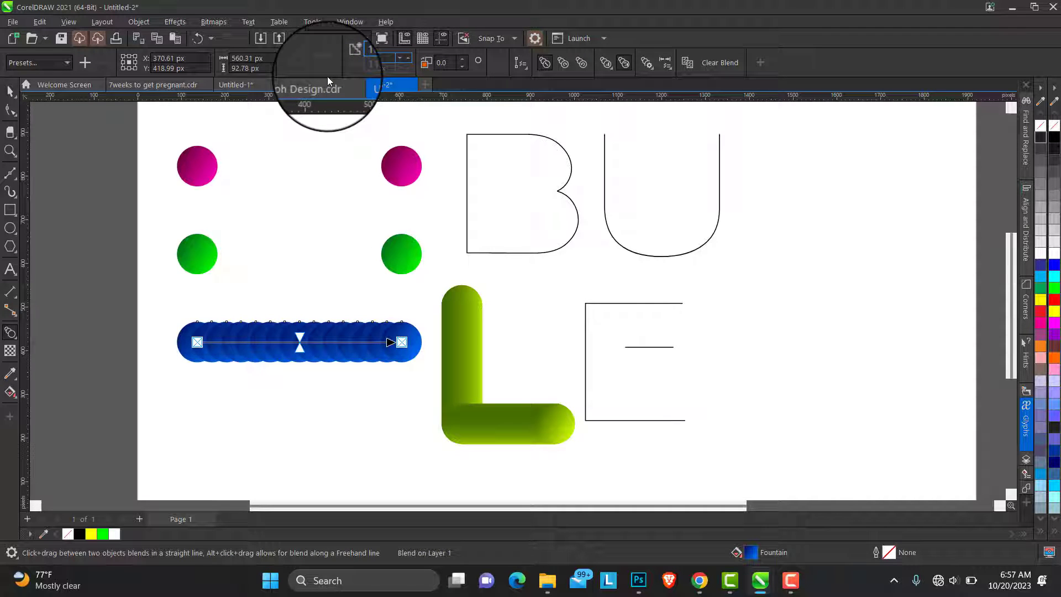
{"action": "type", "text": "999"}
{"action": "key", "text": "Return"}
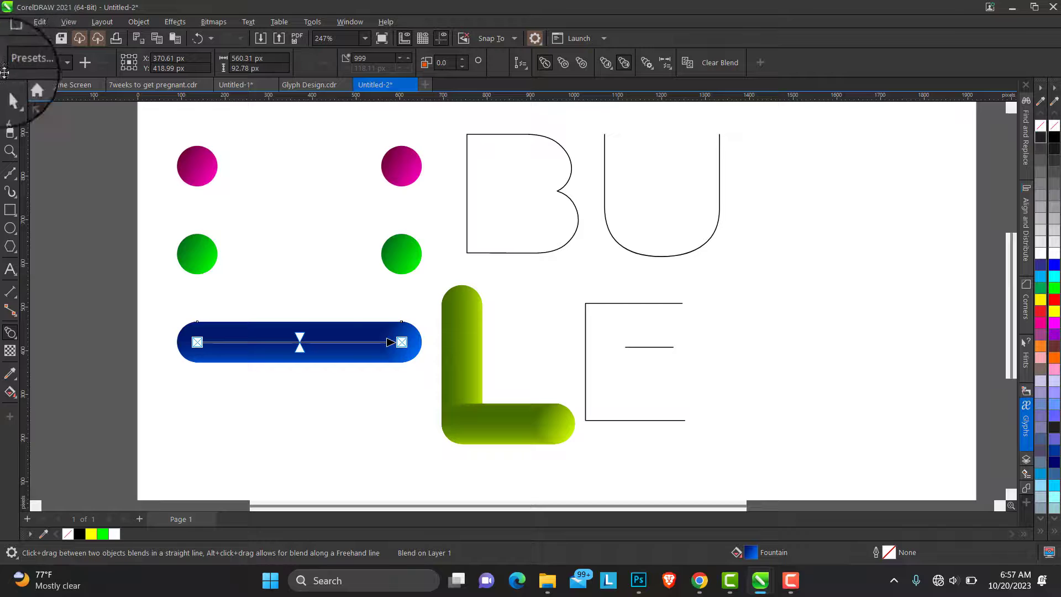
Step: Attach the blue blend to the letter B's outline as its new path
{"action": "left_click", "coordinate": [10, 91]}
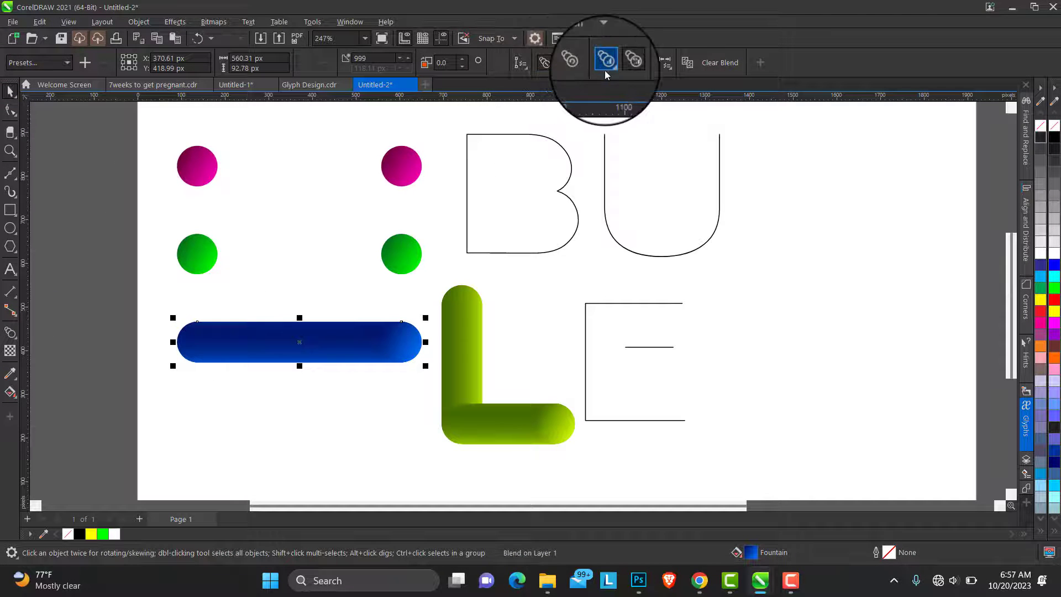
{"action": "left_click", "coordinate": [521, 63]}
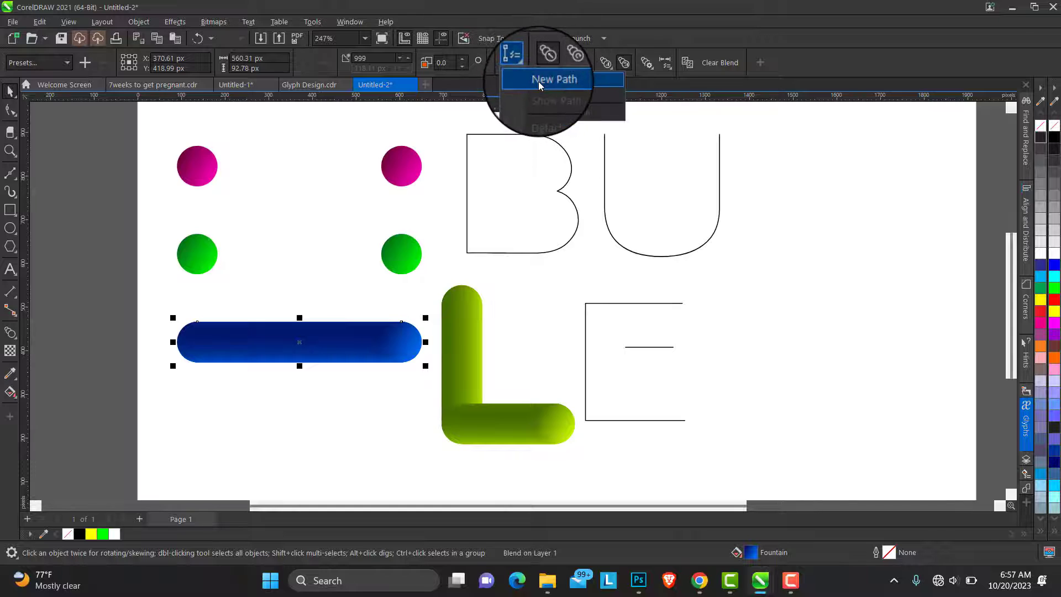
{"action": "left_click", "coordinate": [538, 82]}
{"action": "left_click", "coordinate": [558, 189]}
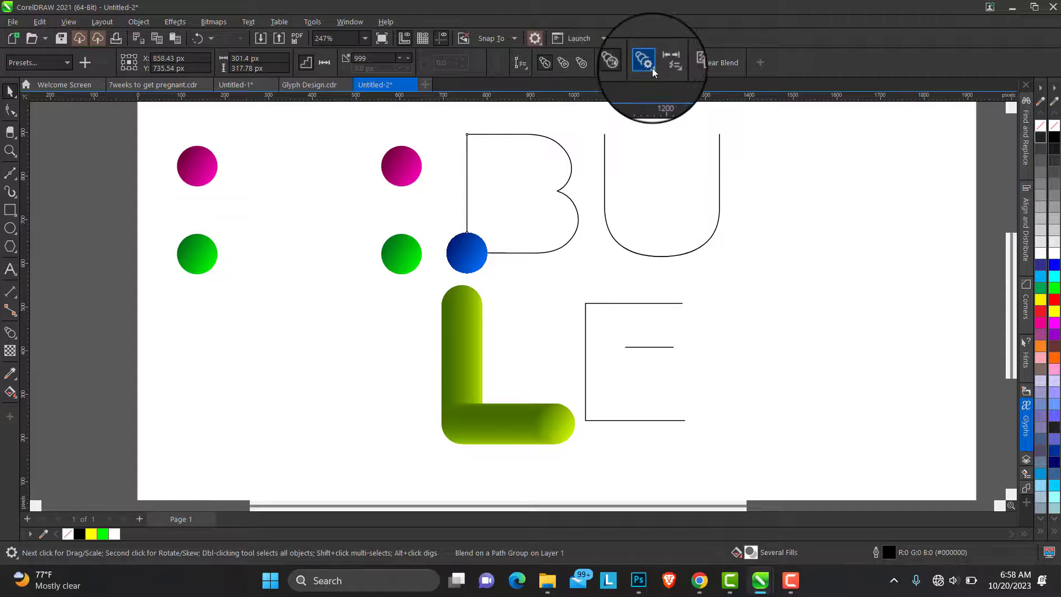
Step: Spread the blue blend over the whole letter B with the Blend along full path option and deselect it
{"action": "left_click", "coordinate": [651, 67]}
{"action": "left_click", "coordinate": [668, 68]}
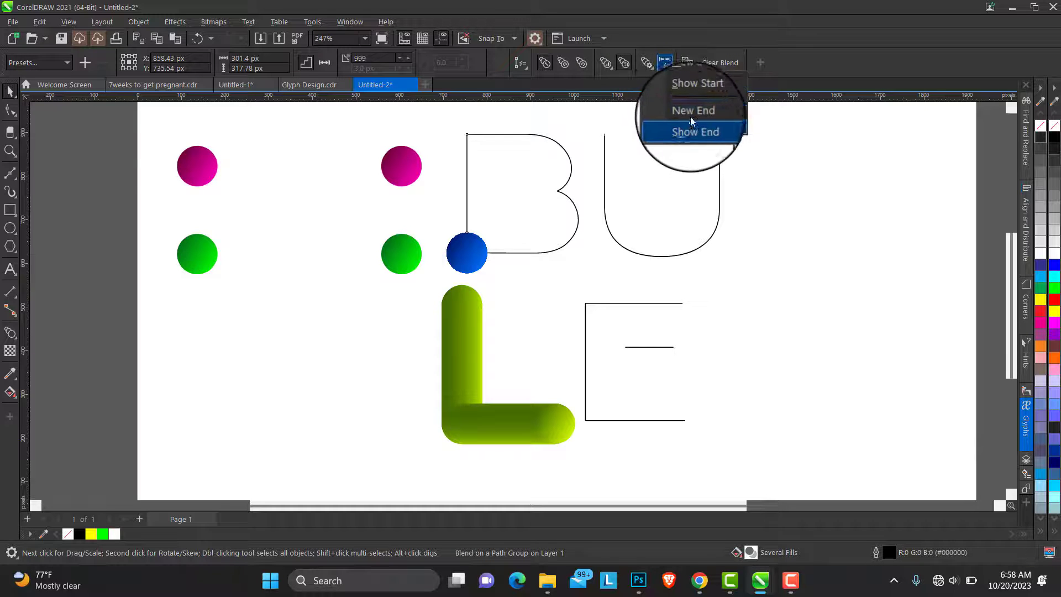
{"action": "left_click", "coordinate": [639, 66]}
{"action": "left_click", "coordinate": [648, 67]}
{"action": "left_click", "coordinate": [648, 68]}
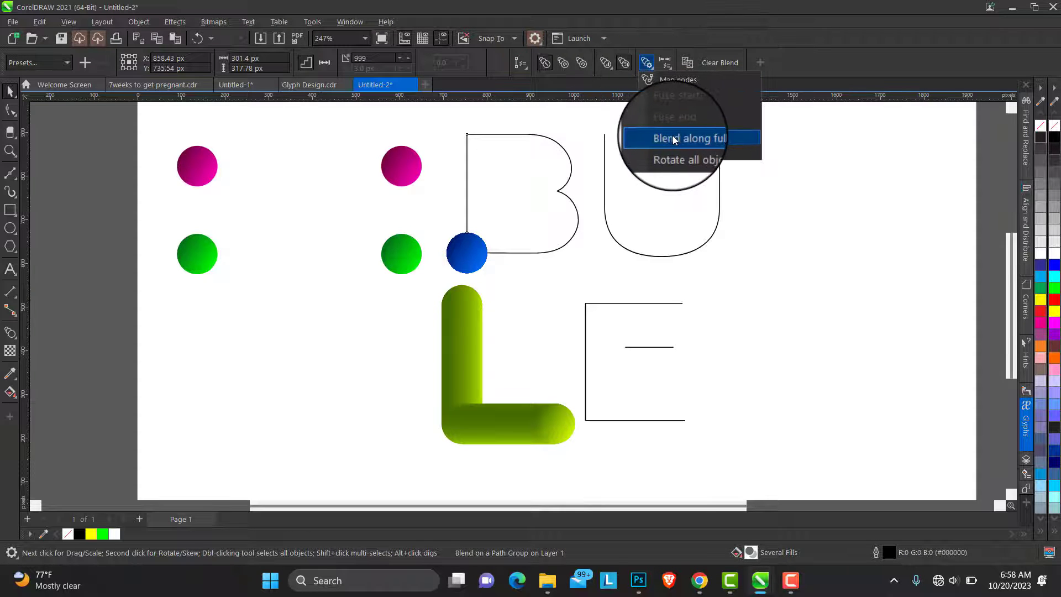
{"action": "left_click", "coordinate": [669, 139]}
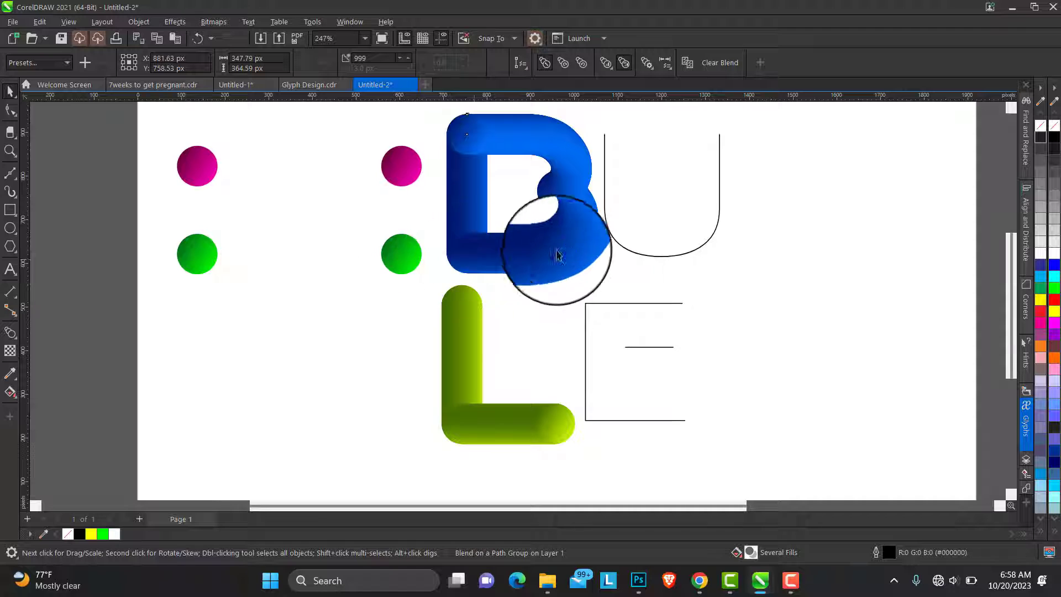
{"action": "left_click", "coordinate": [83, 258]}
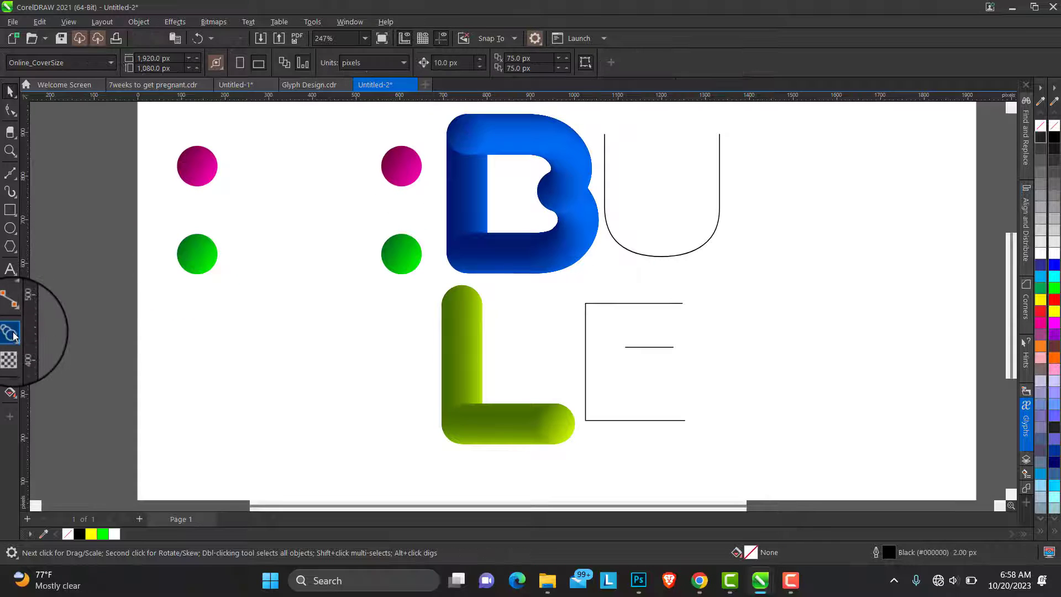
{"action": "left_click", "coordinate": [16, 335]}
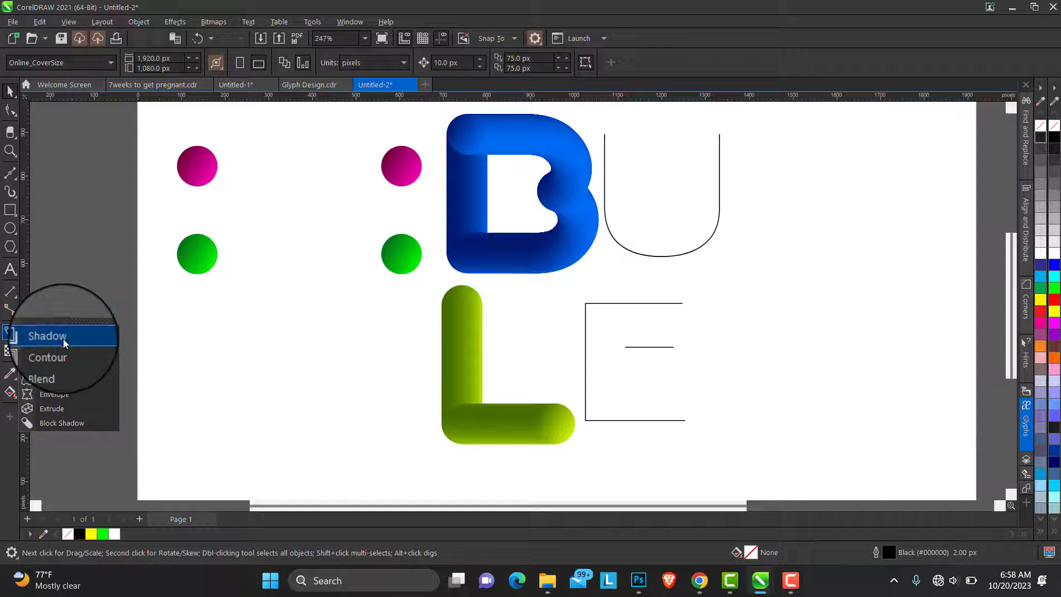
{"action": "left_click", "coordinate": [157, 279]}
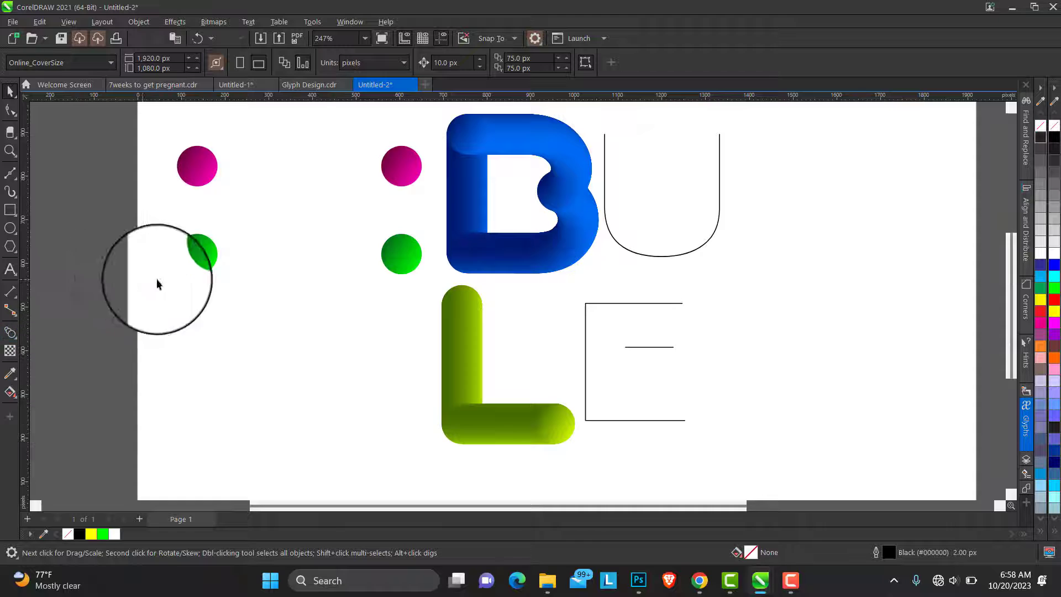
Step: Blend the two green circles together with 999 blend steps
{"action": "left_click_drag", "start_coordinate": [208, 255], "coordinate": [401, 255]}
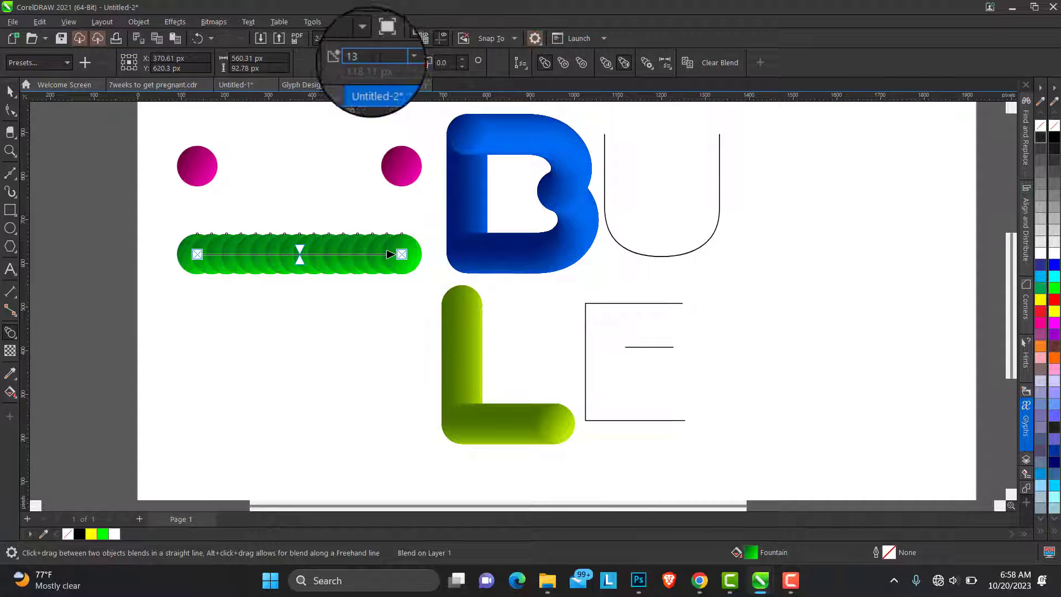
{"action": "left_click_drag", "start_coordinate": [376, 59], "coordinate": [295, 78]}
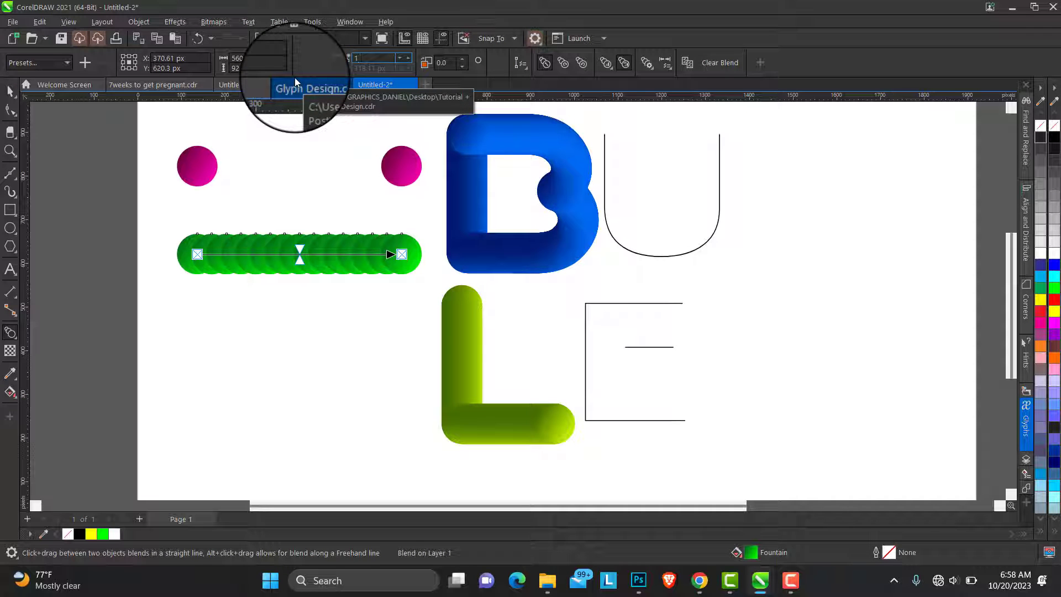
{"action": "type", "text": "100"}
{"action": "key", "text": "BackSpace"}
{"action": "key", "text": "BackSpace"}
{"action": "key", "text": "BackSpace"}
{"action": "type", "text": "999"}
{"action": "key", "text": "Return"}
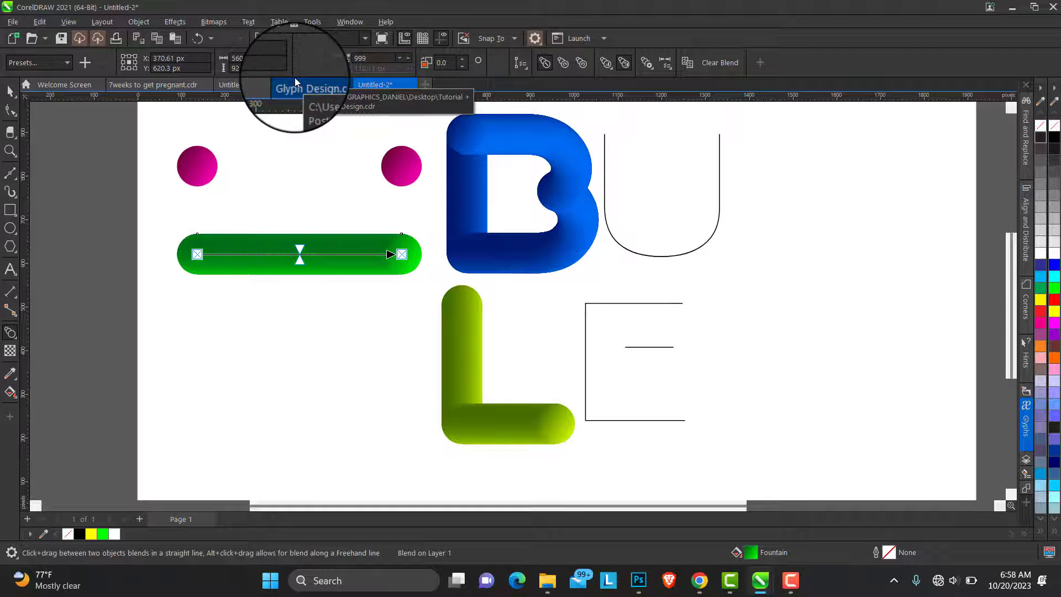
Step: Attach the green blend to the letter U's outline as its new path
{"action": "left_click", "coordinate": [10, 90]}
{"action": "left_click", "coordinate": [303, 250]}
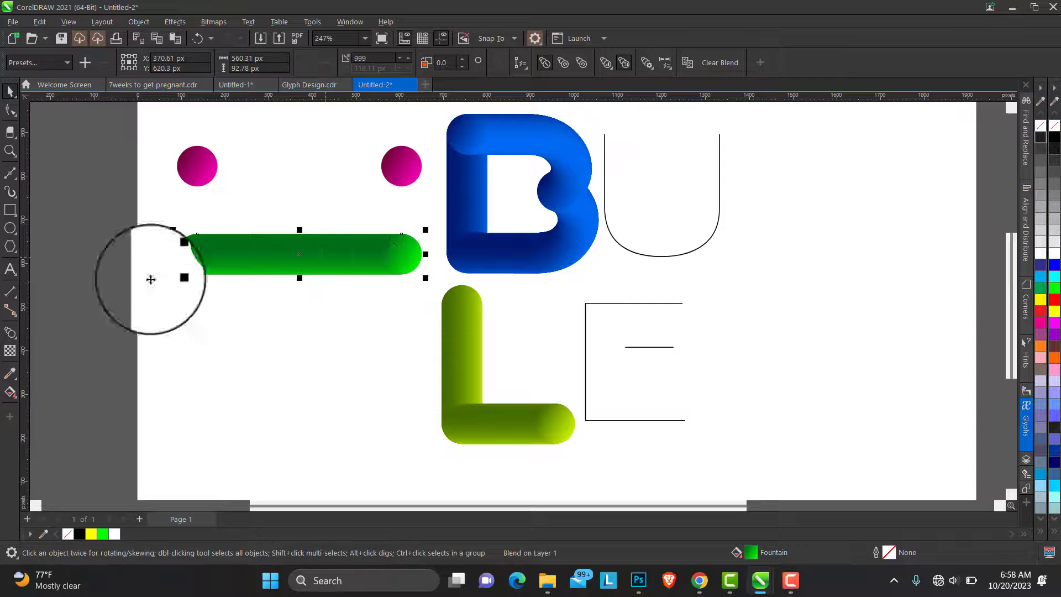
{"action": "left_click", "coordinate": [11, 333]}
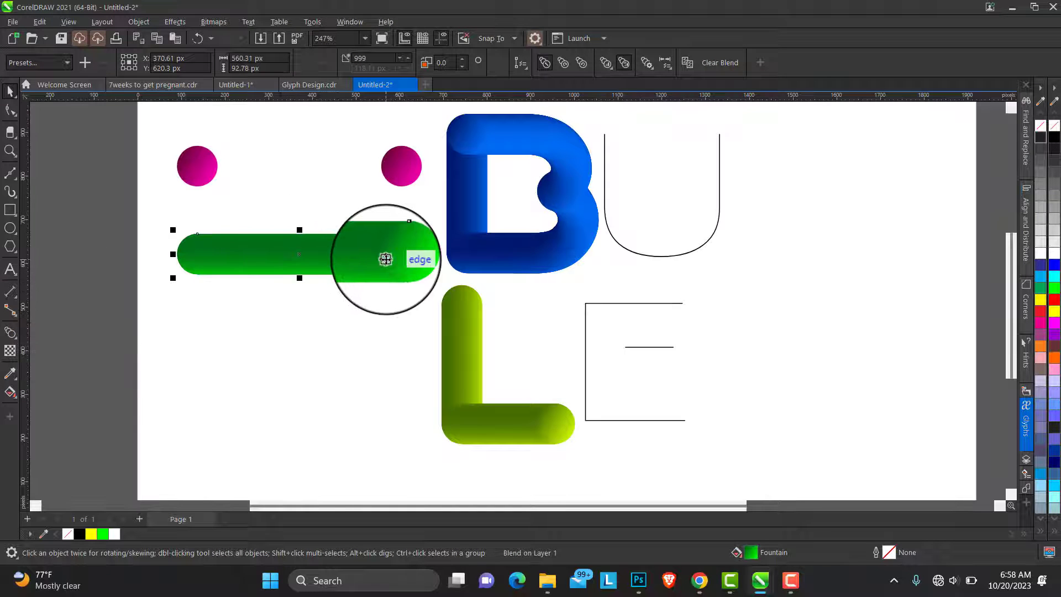
{"action": "mouse_move", "coordinate": [360, 256]}
{"action": "left_mouse_down"}
{"action": "mouse_move", "coordinate": [363, 275]}
{"action": "mouse_move", "coordinate": [359, 265]}
{"action": "left_mouse_up"}
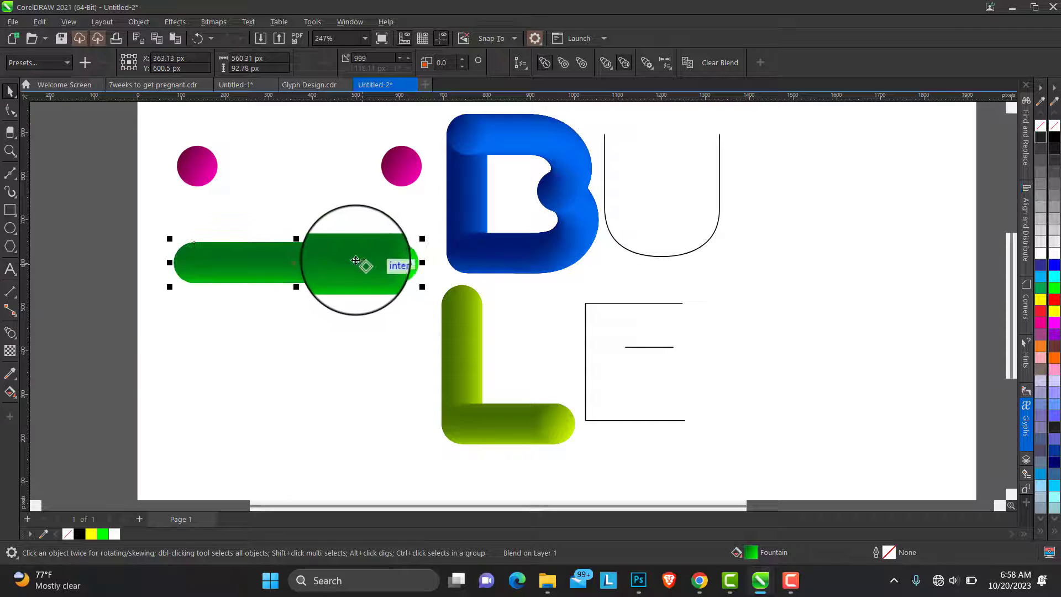
{"action": "left_click", "coordinate": [16, 336]}
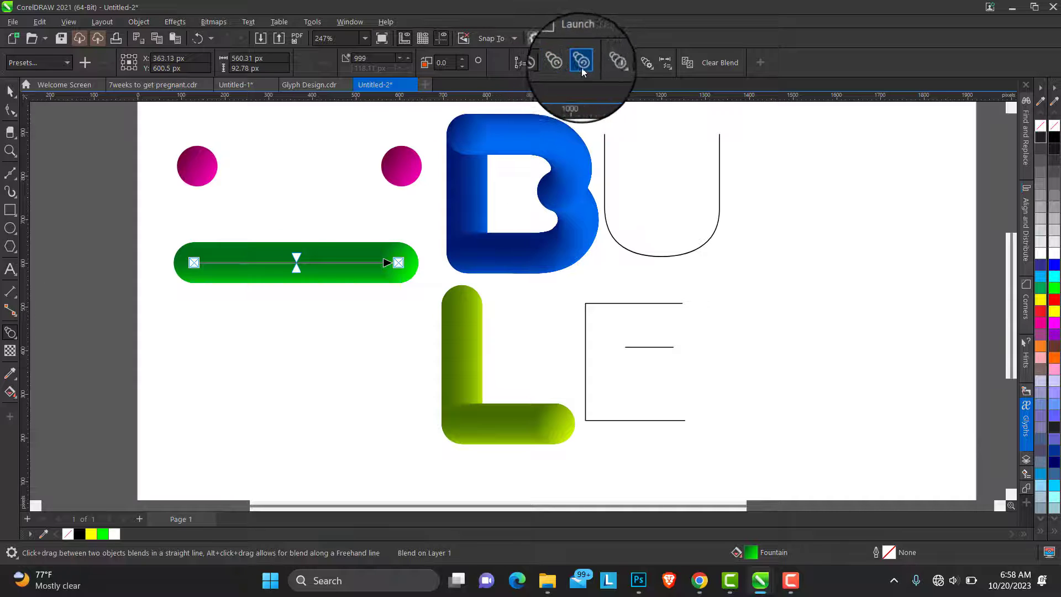
{"action": "left_click", "coordinate": [522, 64]}
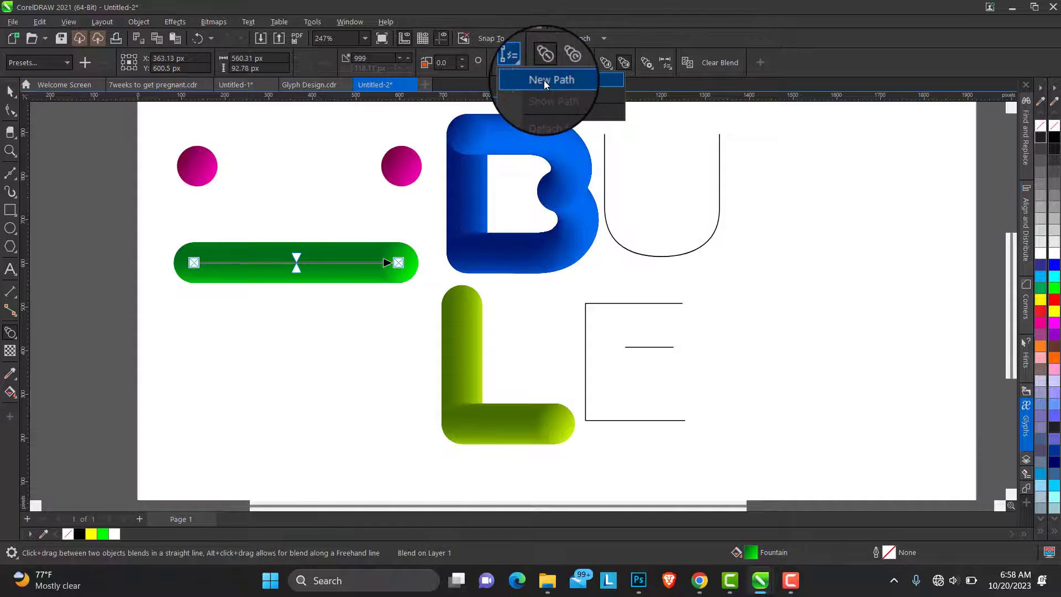
{"action": "left_click", "coordinate": [543, 80]}
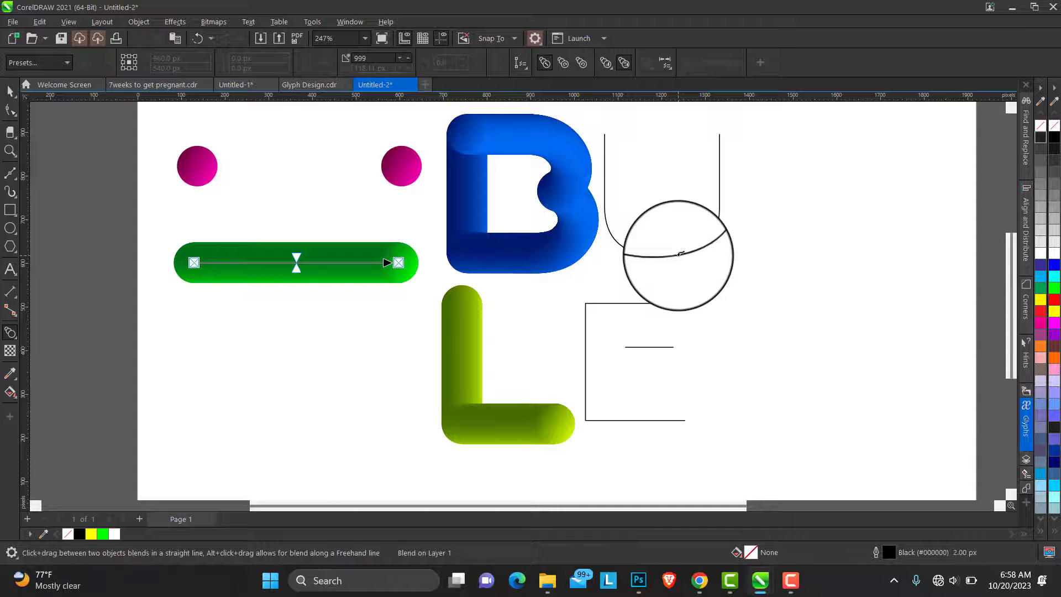
{"action": "left_click", "coordinate": [681, 254]}
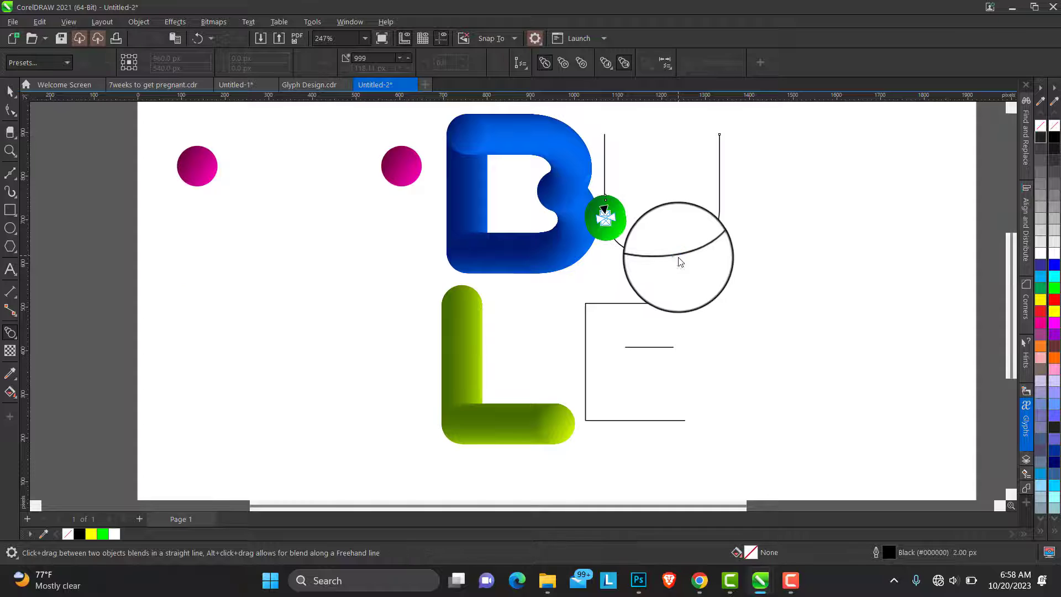
Step: Spread the green blend over the whole letter U with the Blend along full path option
{"action": "left_click", "coordinate": [11, 90]}
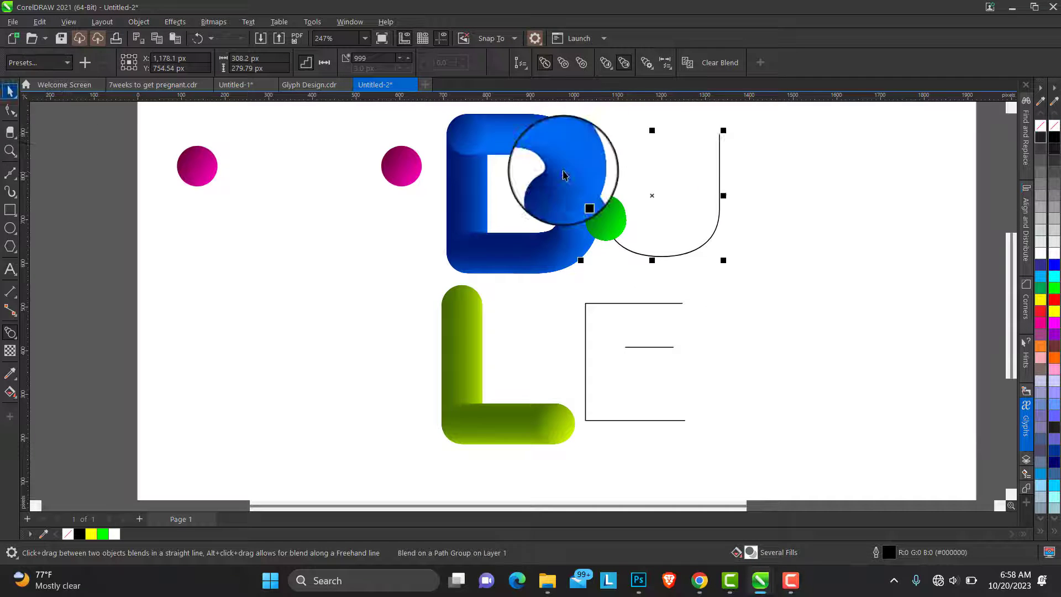
{"action": "left_click", "coordinate": [654, 69]}
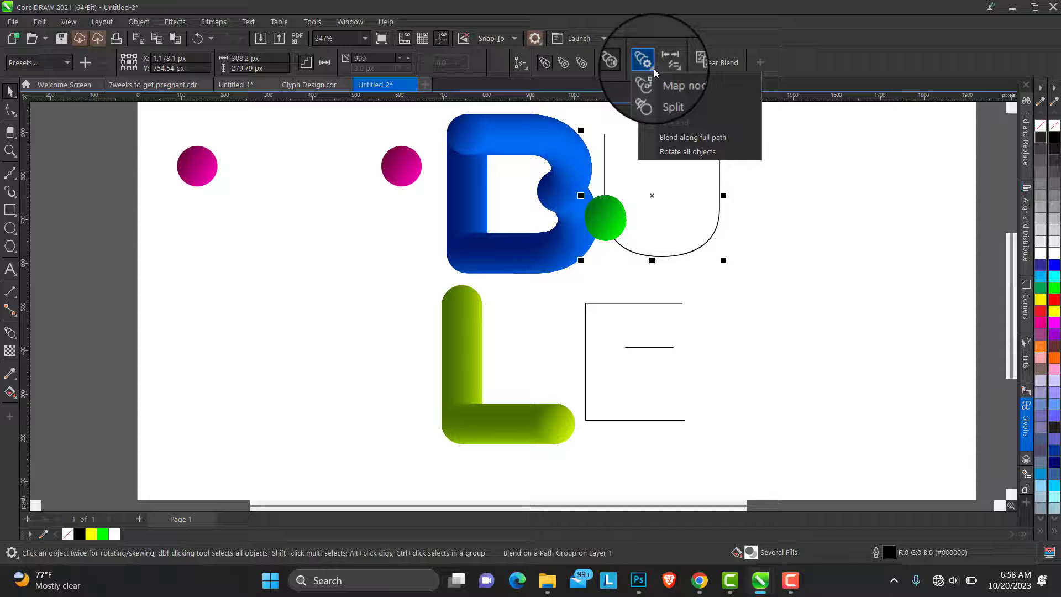
{"action": "left_click", "coordinate": [698, 139]}
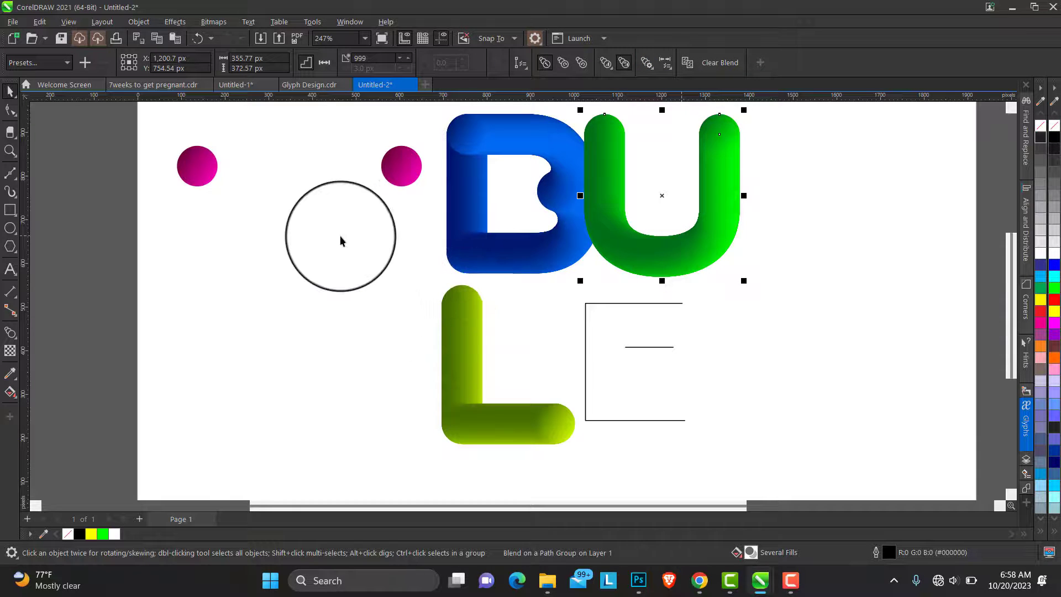
Step: Blend the two magenta circles together with 999 blend steps
{"action": "left_click", "coordinate": [207, 167]}
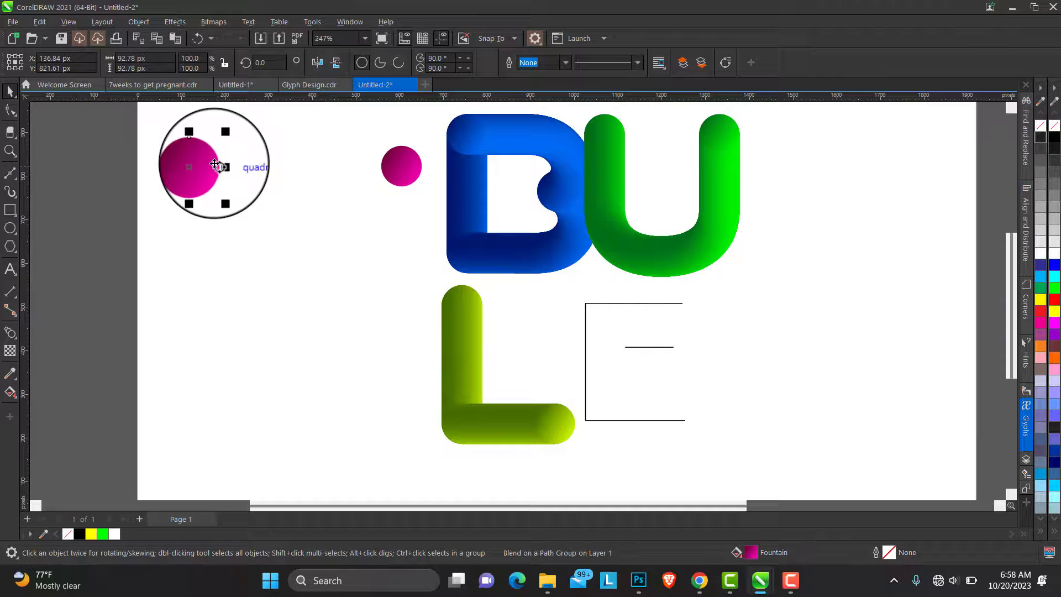
{"action": "left_click", "coordinate": [11, 337]}
{"action": "left_click_drag", "start_coordinate": [208, 168], "coordinate": [402, 166]}
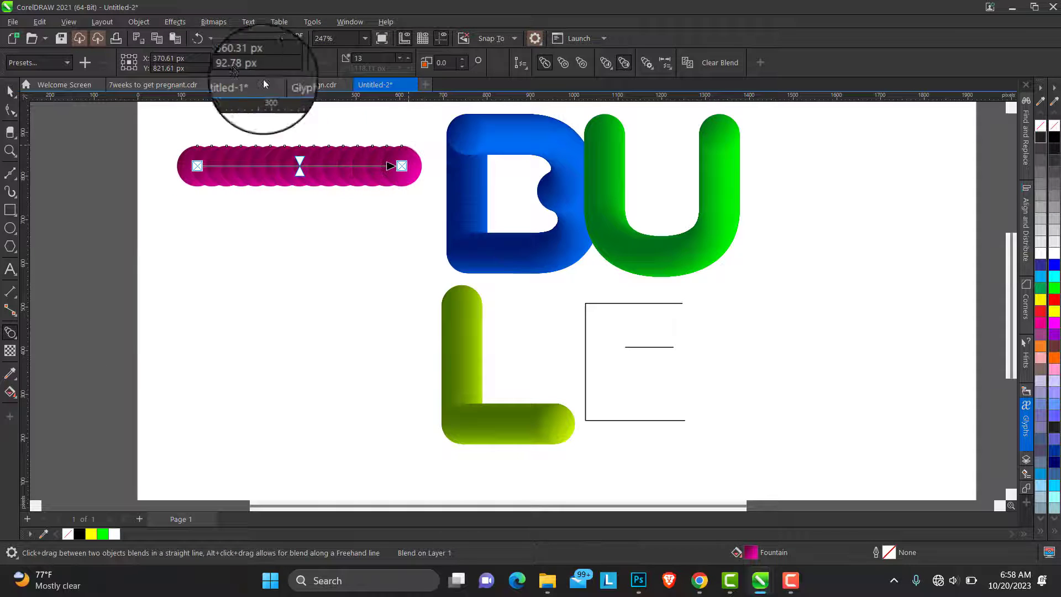
{"action": "double_click", "coordinate": [363, 58]}
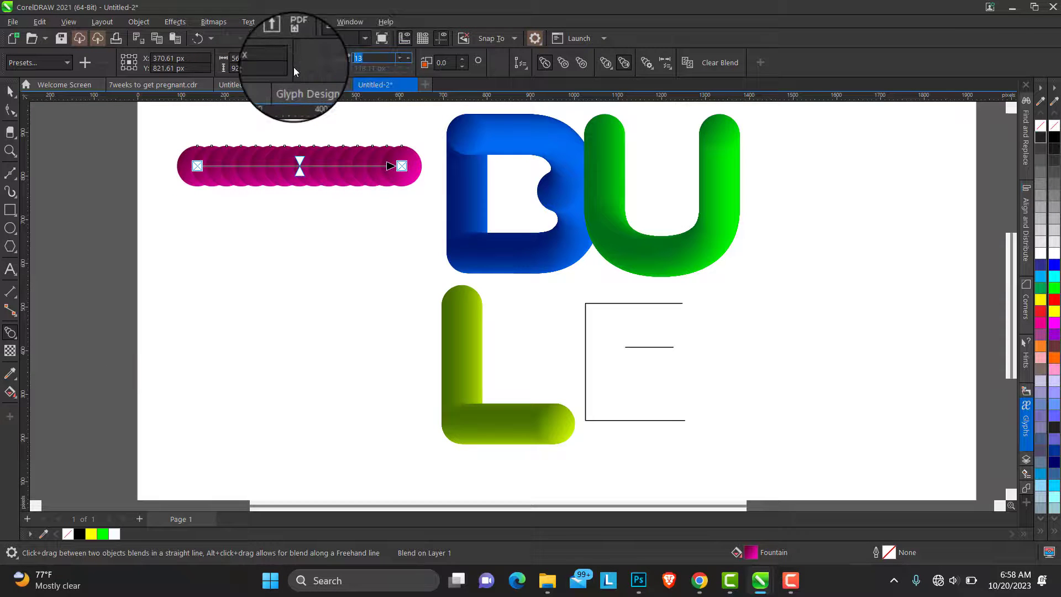
{"action": "type", "text": "1000"}
{"action": "key", "text": "Return"}
Step: Attach the magenta blend to the letter E's outline as its new path
{"action": "left_click", "coordinate": [522, 65]}
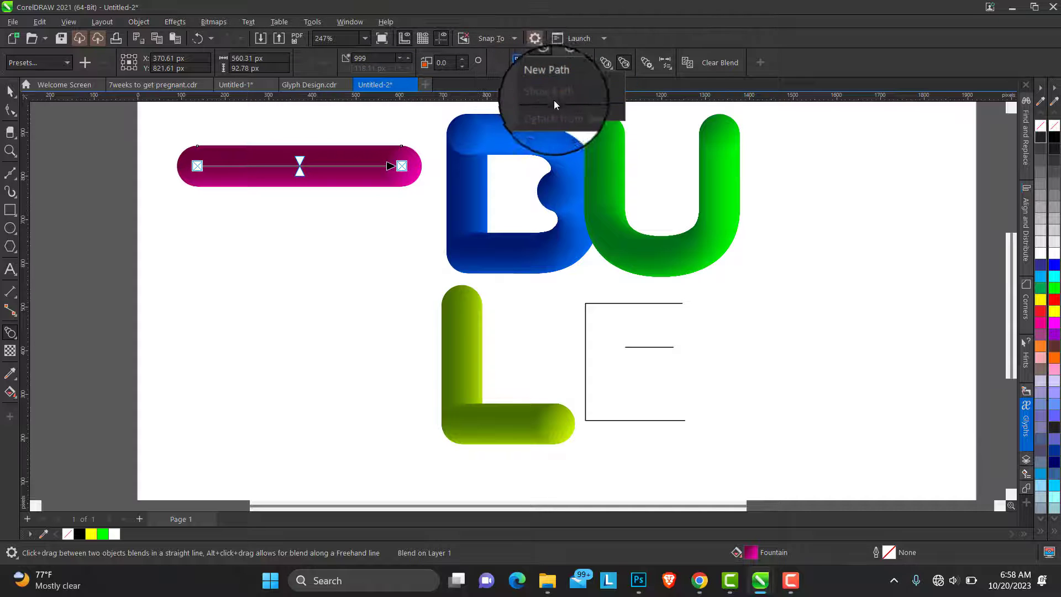
{"action": "left_click", "coordinate": [556, 72]}
{"action": "left_click", "coordinate": [612, 304]}
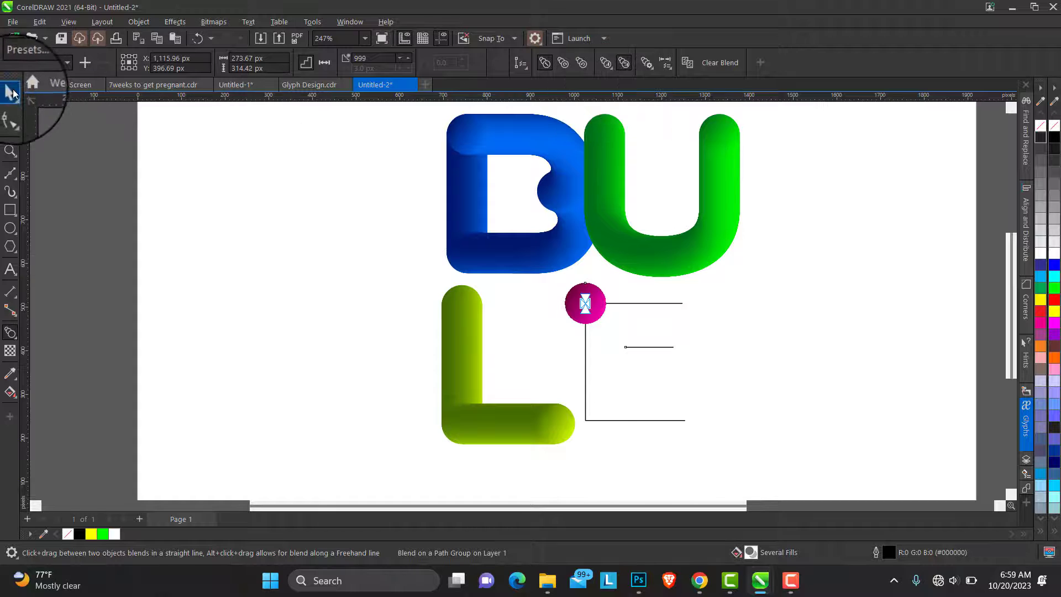
Step: Spread the magenta blend over the whole letter E with the Blend along full path option
{"action": "left_click", "coordinate": [12, 92]}
{"action": "right_click", "coordinate": [653, 70]}
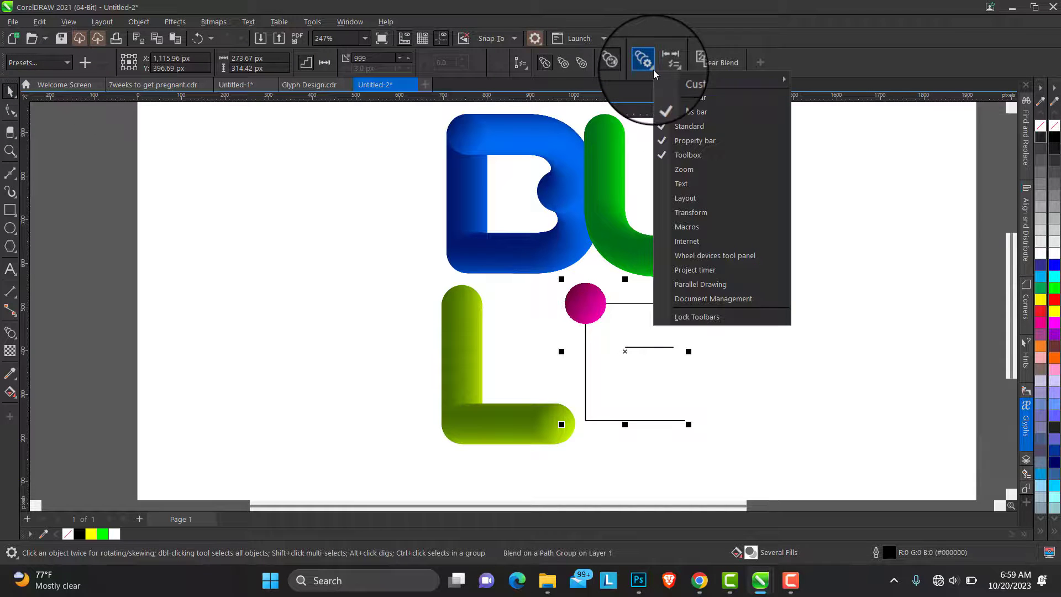
{"action": "left_click", "coordinate": [667, 63]}
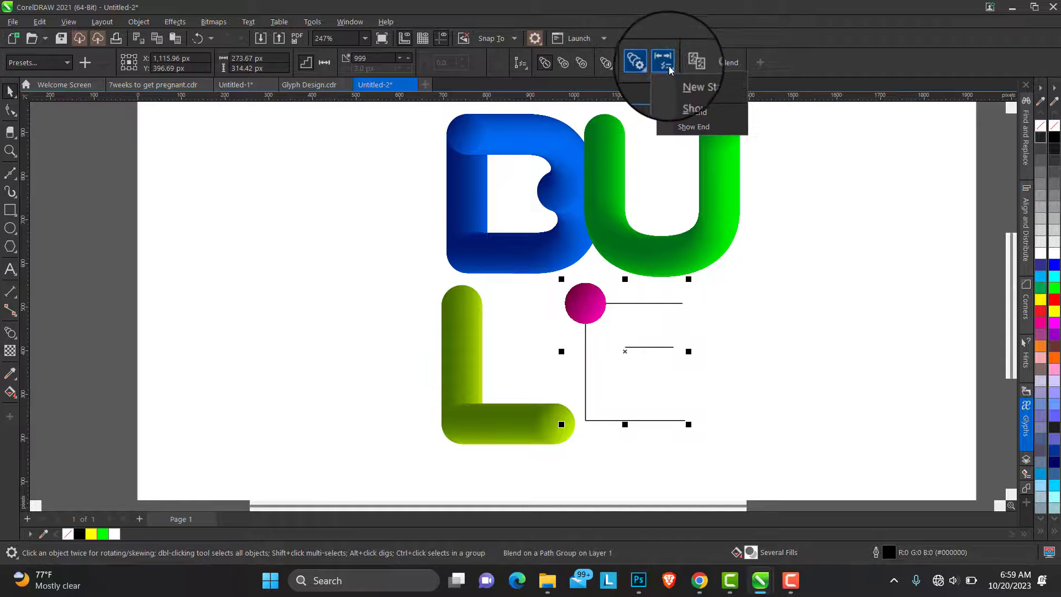
{"action": "left_click", "coordinate": [651, 68]}
{"action": "left_click", "coordinate": [651, 68]}
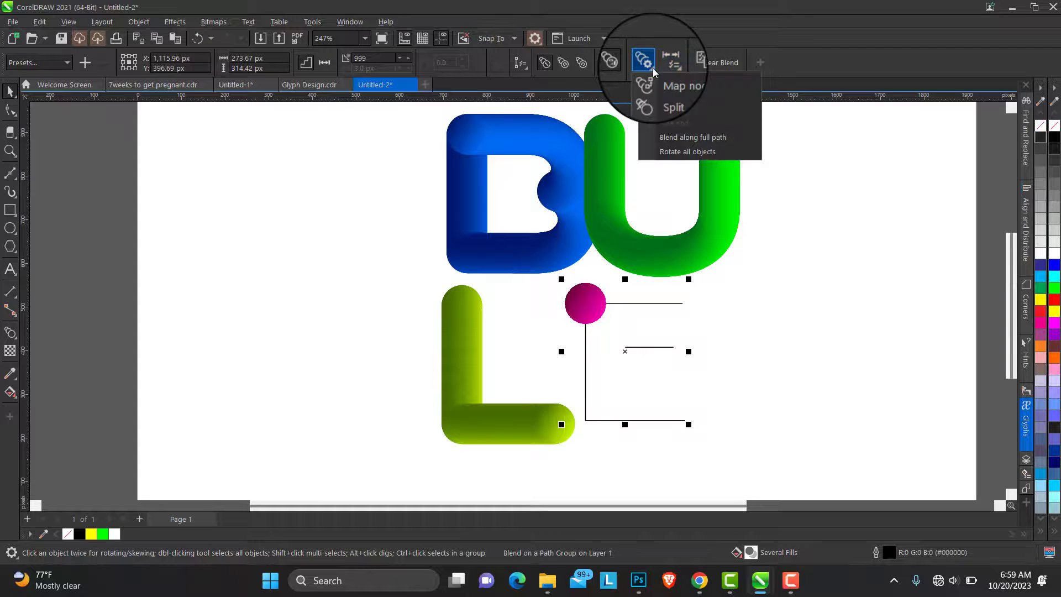
{"action": "left_click", "coordinate": [652, 67]}
{"action": "left_click", "coordinate": [653, 69]}
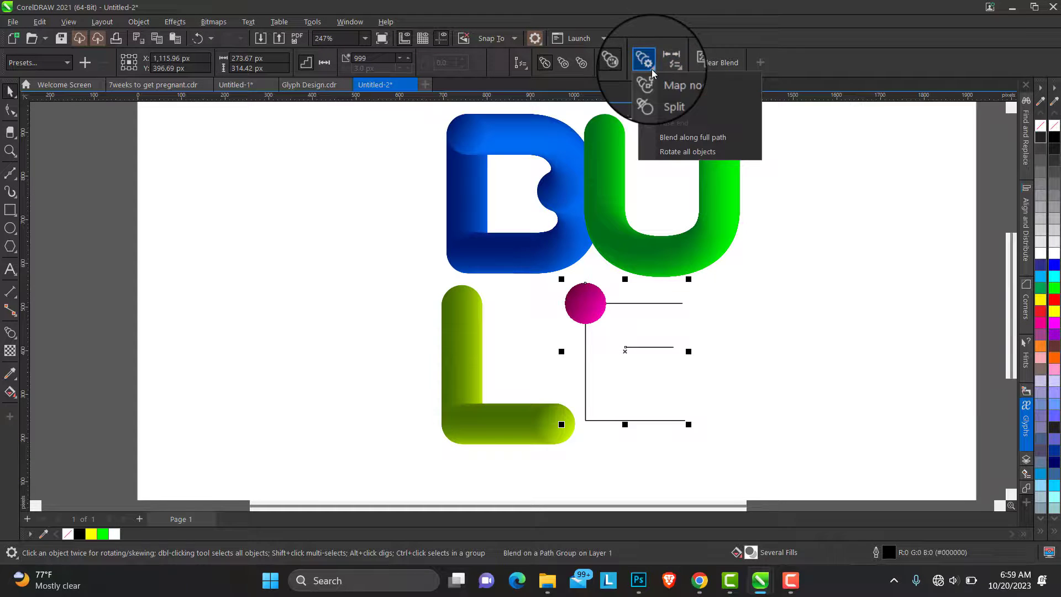
{"action": "left_click", "coordinate": [698, 138]}
Step: Space the letters apart by moving B and L slightly left and down and E slightly right and down
{"action": "left_click", "coordinate": [10, 150]}
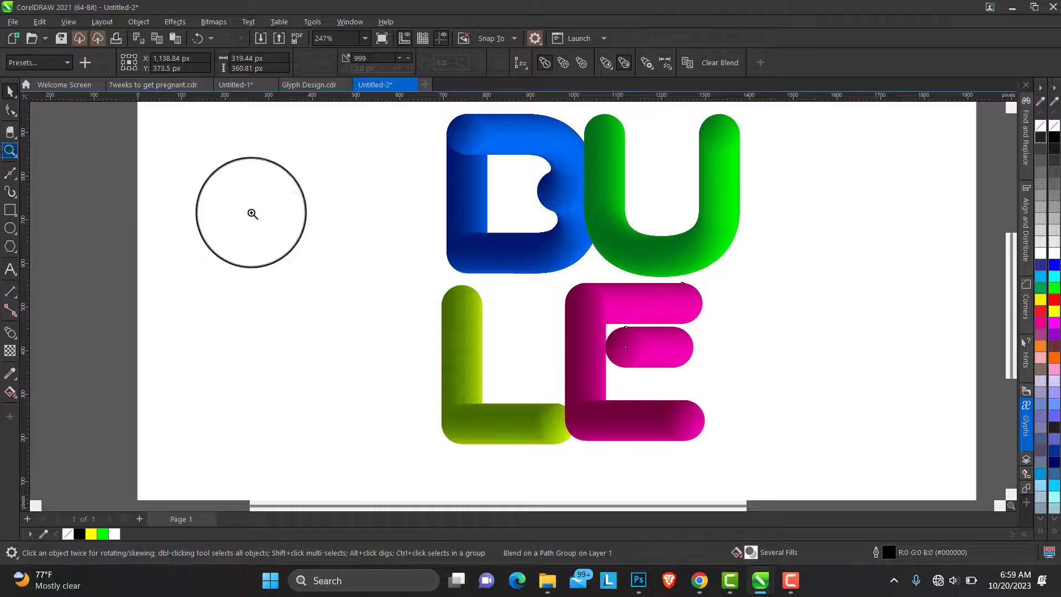
{"action": "right_click", "coordinate": [429, 253]}
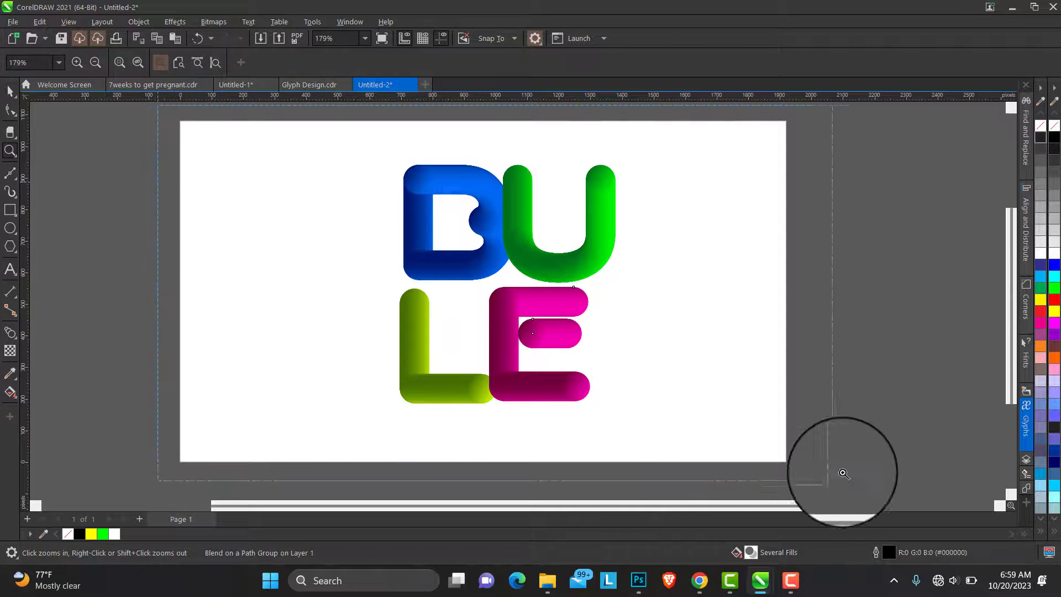
{"action": "scroll", "coordinate": [364, 150], "scroll_direction": "up", "scroll_amount": 1}
{"action": "left_click", "coordinate": [10, 91]}
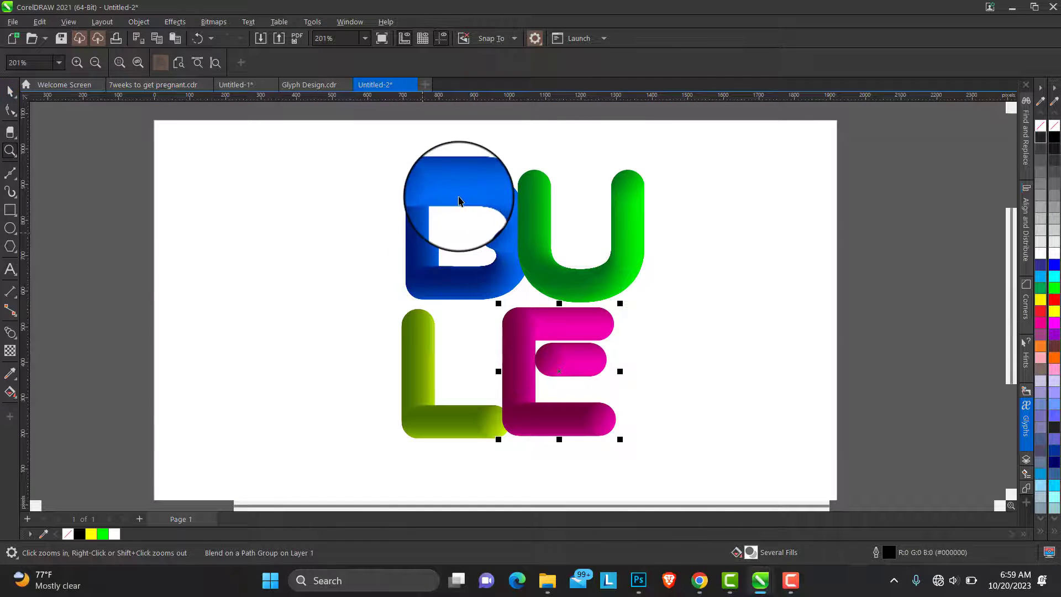
{"action": "left_click_drag", "start_coordinate": [461, 200], "coordinate": [426, 214]}
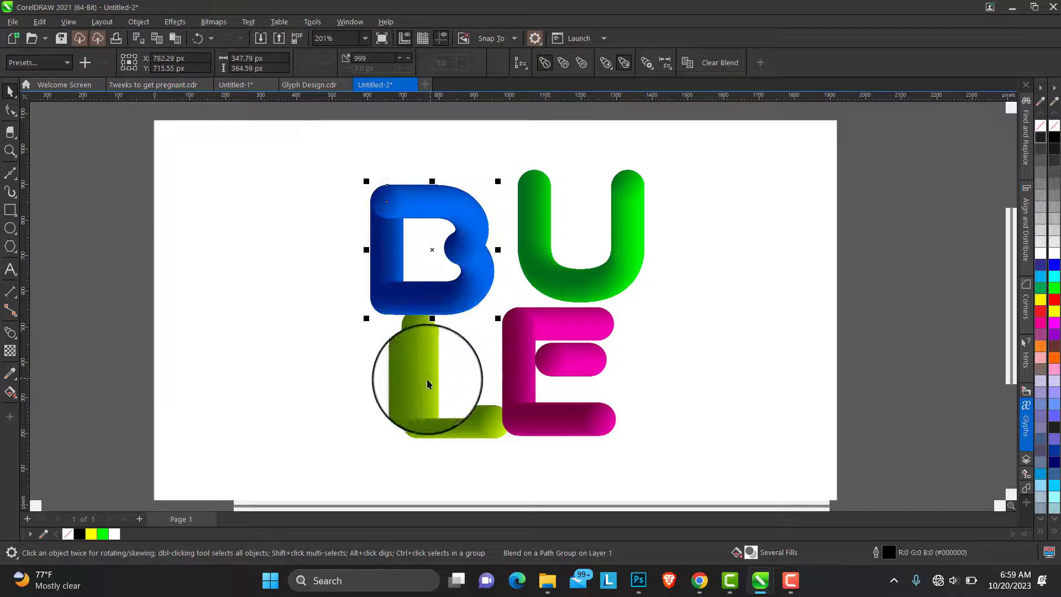
{"action": "left_click_drag", "start_coordinate": [426, 379], "coordinate": [416, 398]}
{"action": "left_click_drag", "start_coordinate": [554, 411], "coordinate": [576, 423]}
Step: Rotate the magenta E and the blue B slightly counterclockwise
{"action": "left_click", "coordinate": [571, 345]}
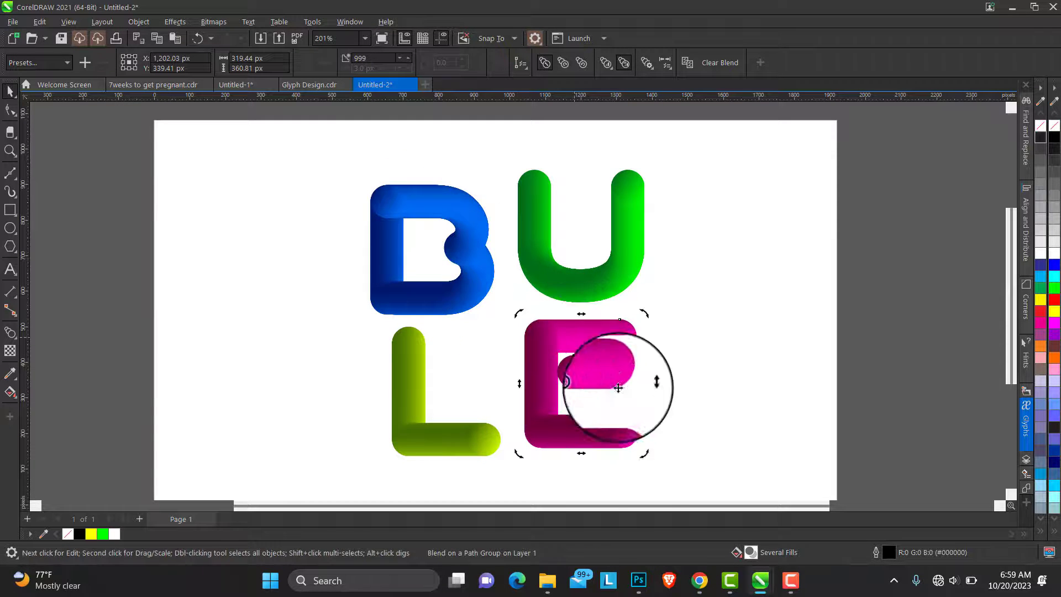
{"action": "left_click_drag", "start_coordinate": [644, 456], "coordinate": [656, 439]}
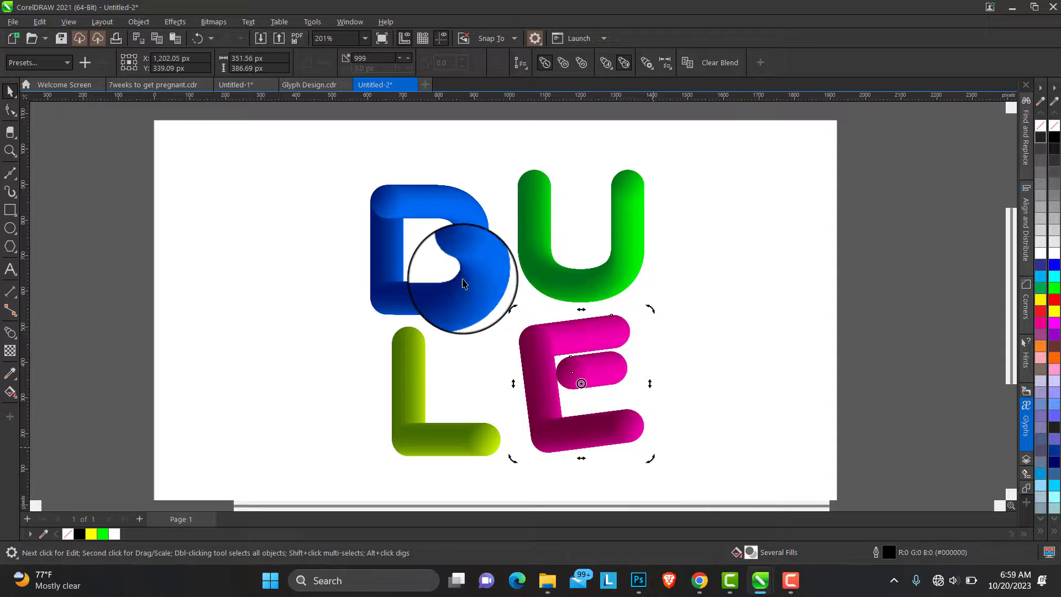
{"action": "left_click", "coordinate": [474, 282]}
{"action": "left_click", "coordinate": [474, 282]}
{"action": "left_click_drag", "start_coordinate": [501, 323], "coordinate": [502, 299]}
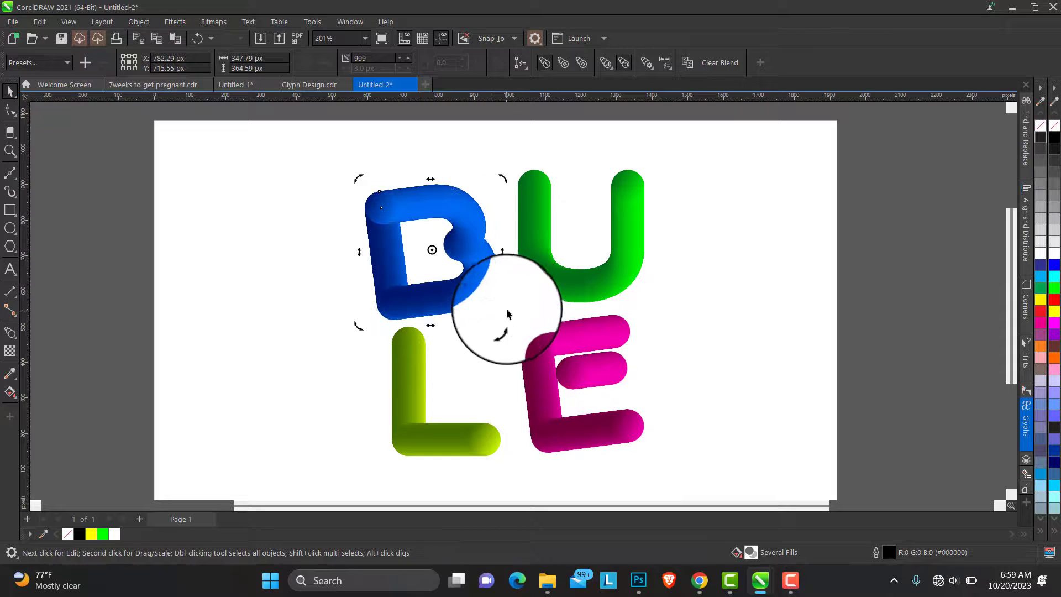